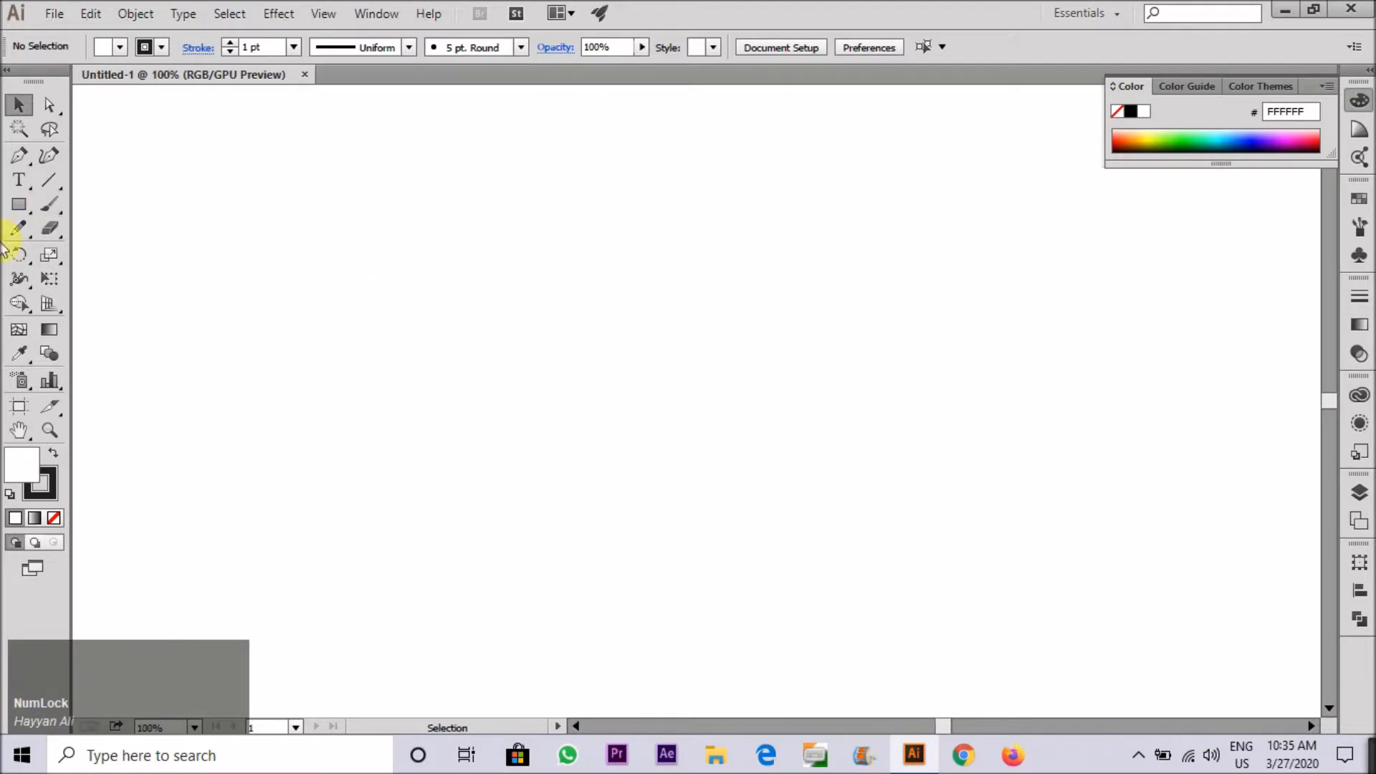
# Add the text "effect" on the artboard and scale it up to about 218 pt.
pyautogui.click(14, 188)
pyautogui.click(448, 424)
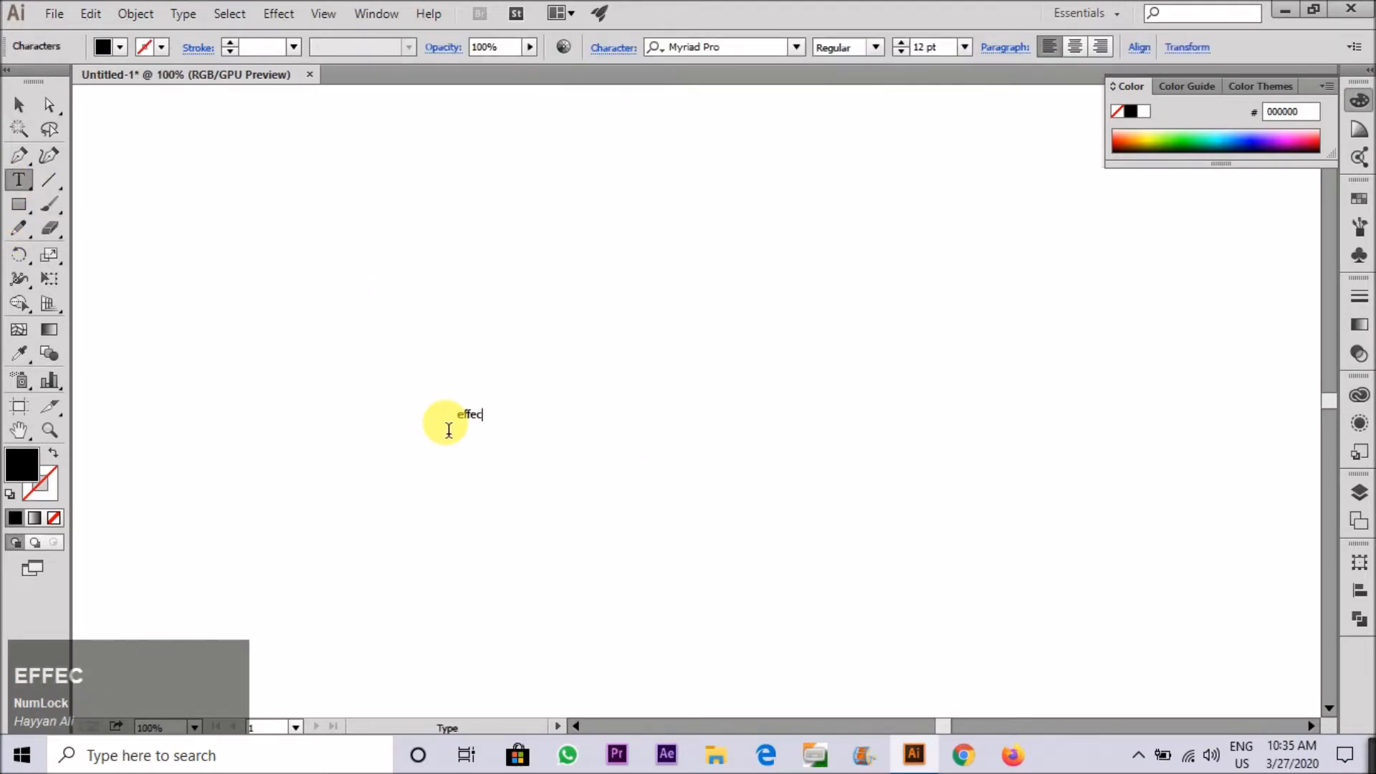
pyautogui.click(19, 104)
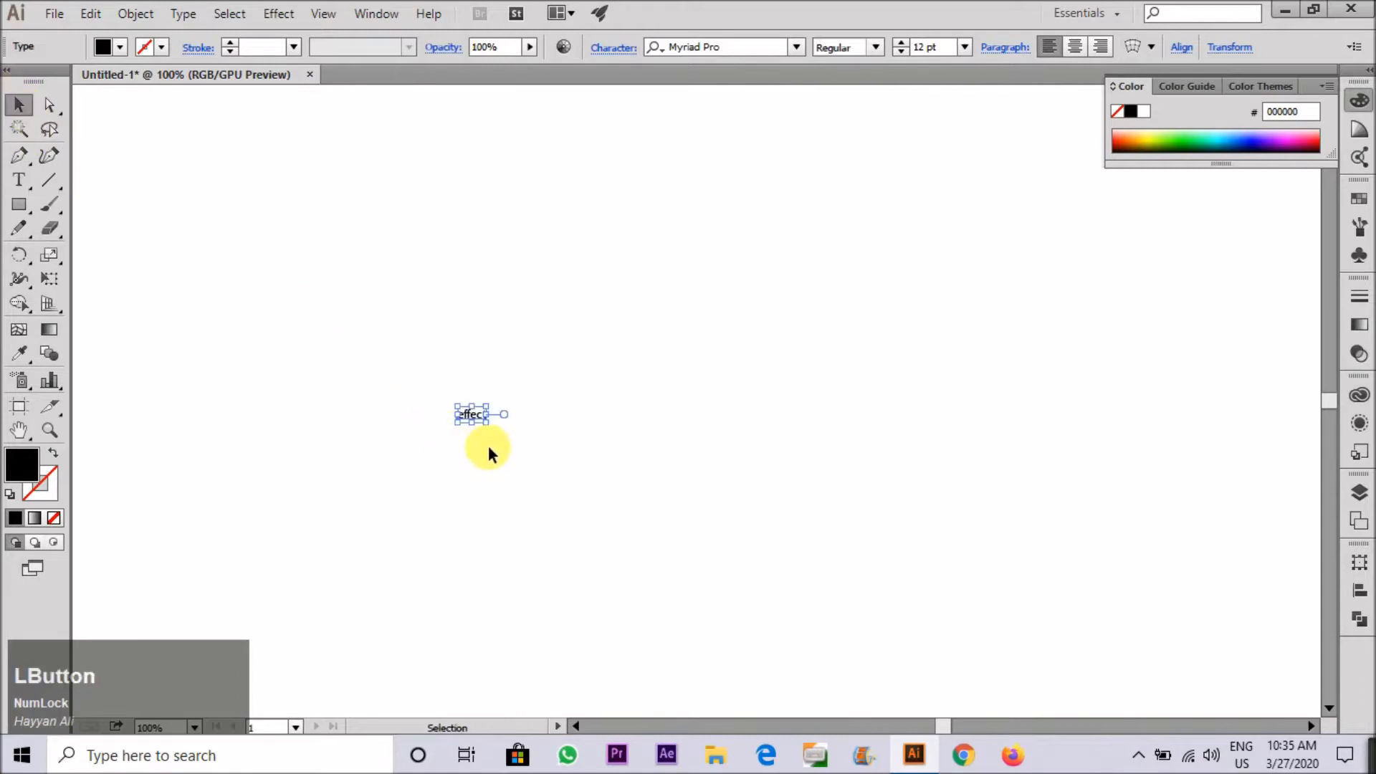
pyautogui.moveTo(494, 431); pyautogui.dragTo(482, 405)
pyautogui.scroll(-3, 378, 360)
pyautogui.scroll(2, 477, 391)
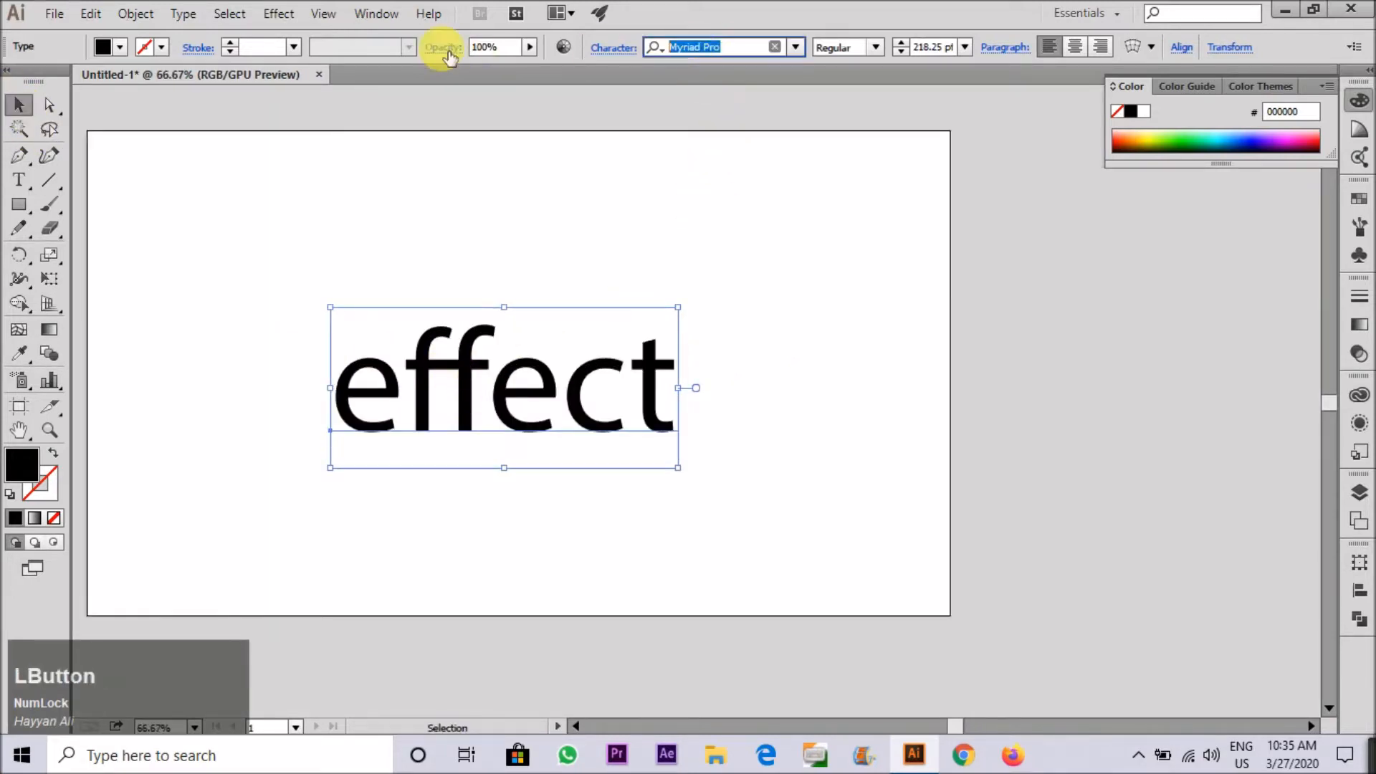
# Set the font of the "effect" text to Mustardo.
pyautogui.write('mus')
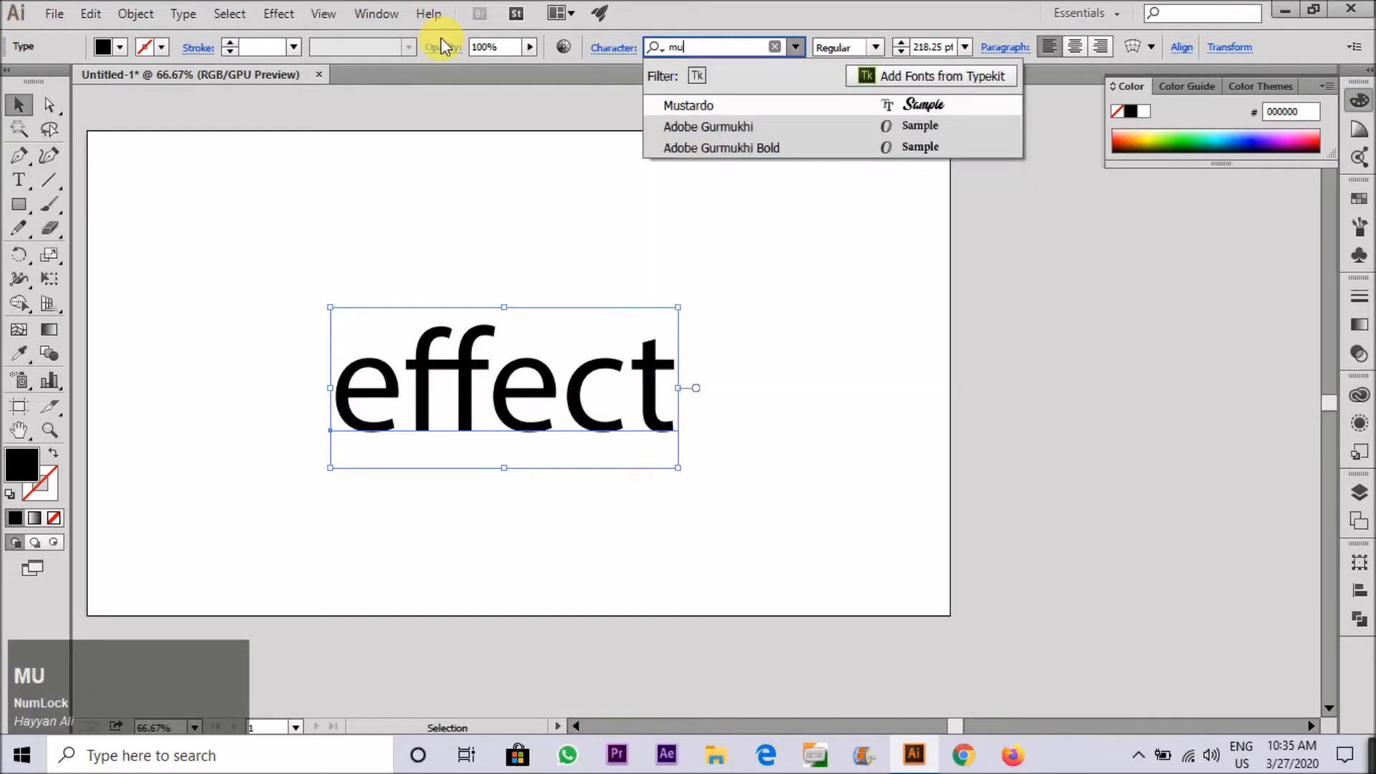
pyautogui.press('Return')
pyautogui.scroll(-2, 664, 375)
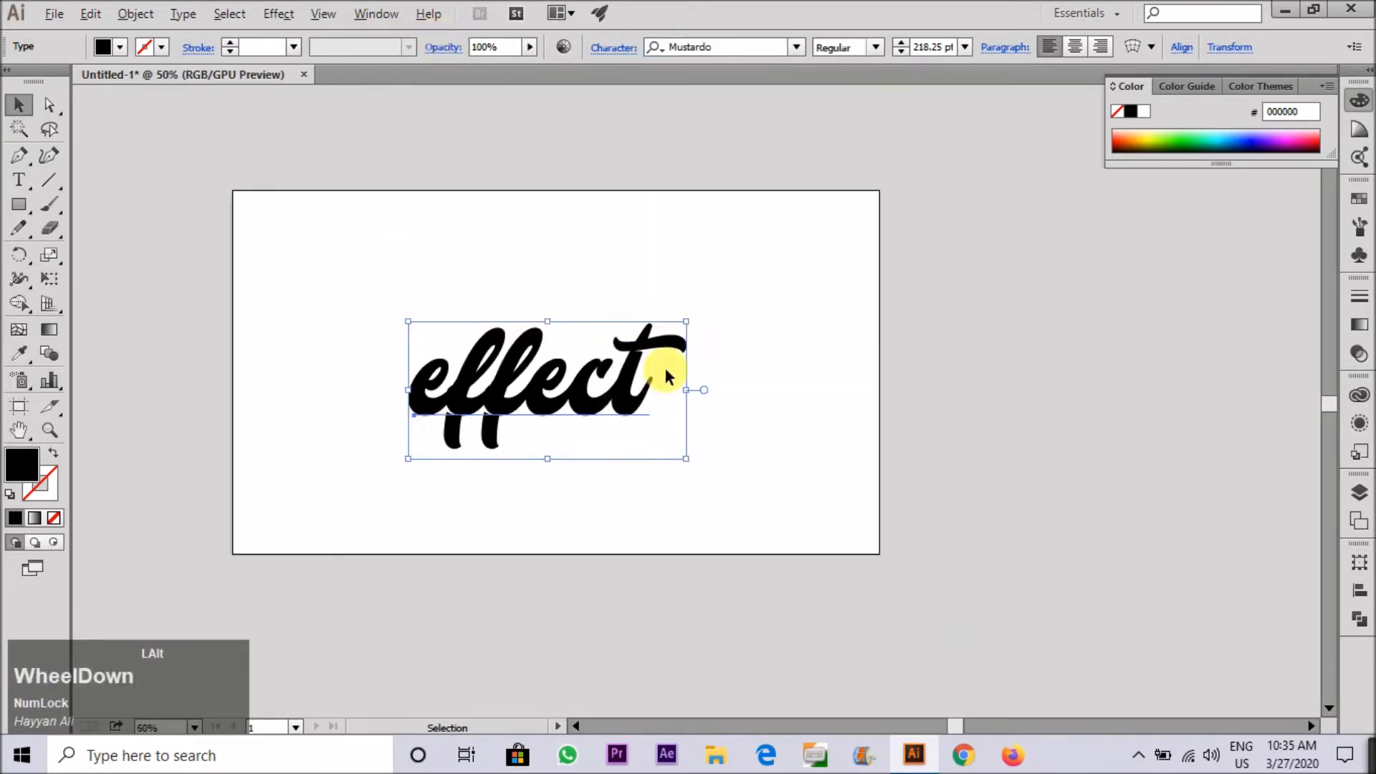
pyautogui.scroll(3, 573, 374)
pyautogui.scroll(-3, 570, 425)
pyautogui.scroll(1, 571, 426)
# Convert the "effect" text to outlines and deselect it.
pyautogui.rightClick(541, 406)
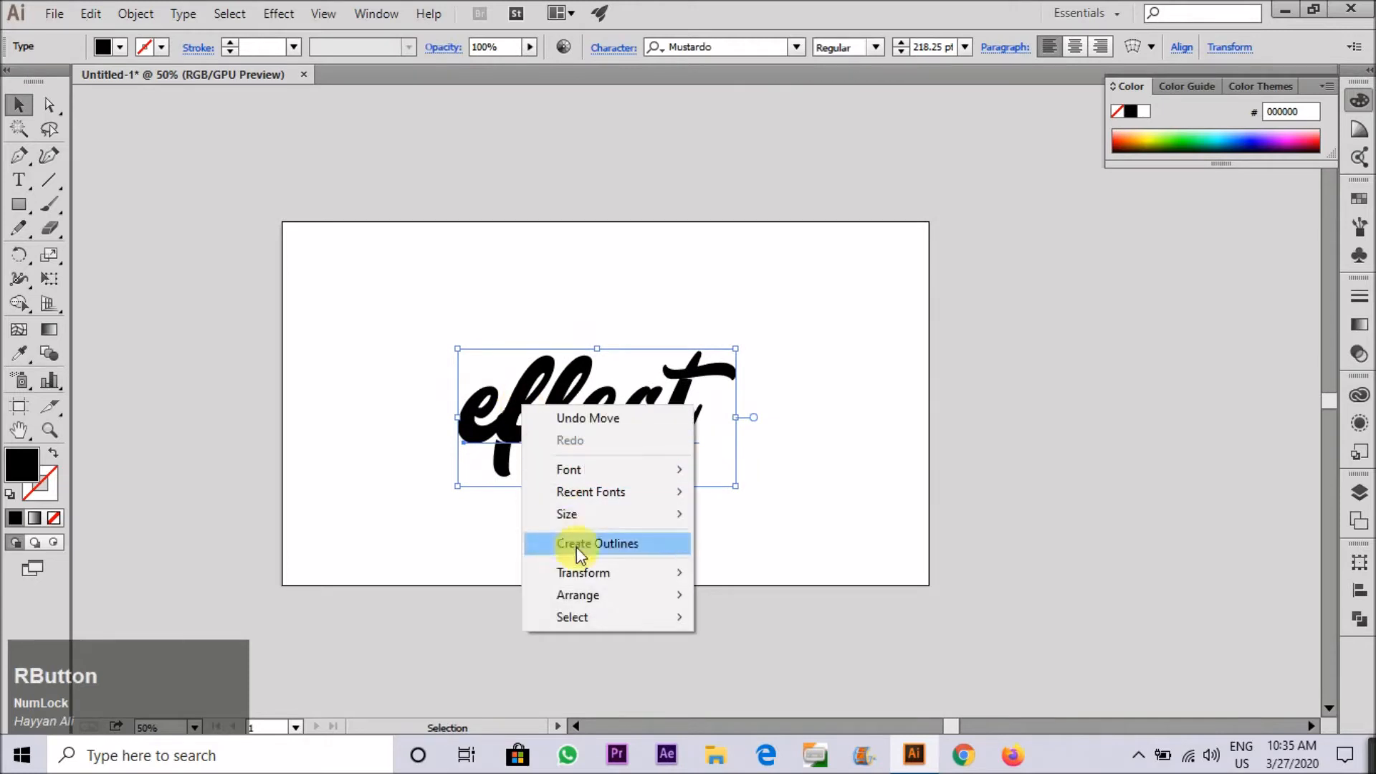
pyautogui.click(578, 547)
pyautogui.click(452, 322)
# Move the upper anchor point of the first f's lower stem up into the letter body to close the gap.
pyautogui.scroll(4, 459, 315)
pyautogui.scroll(4, 468, 303)
pyautogui.press('a')
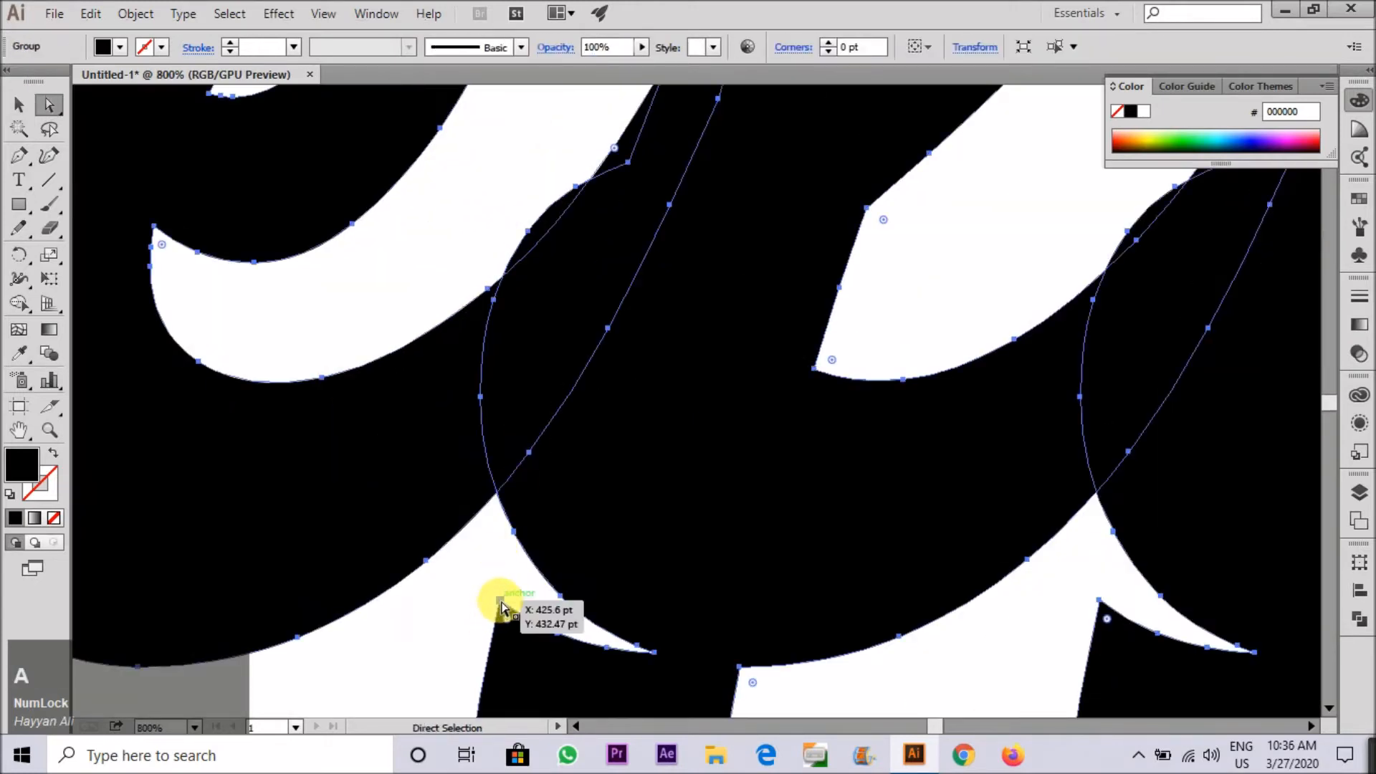
pyautogui.click(499, 608)
pyautogui.click(507, 609)
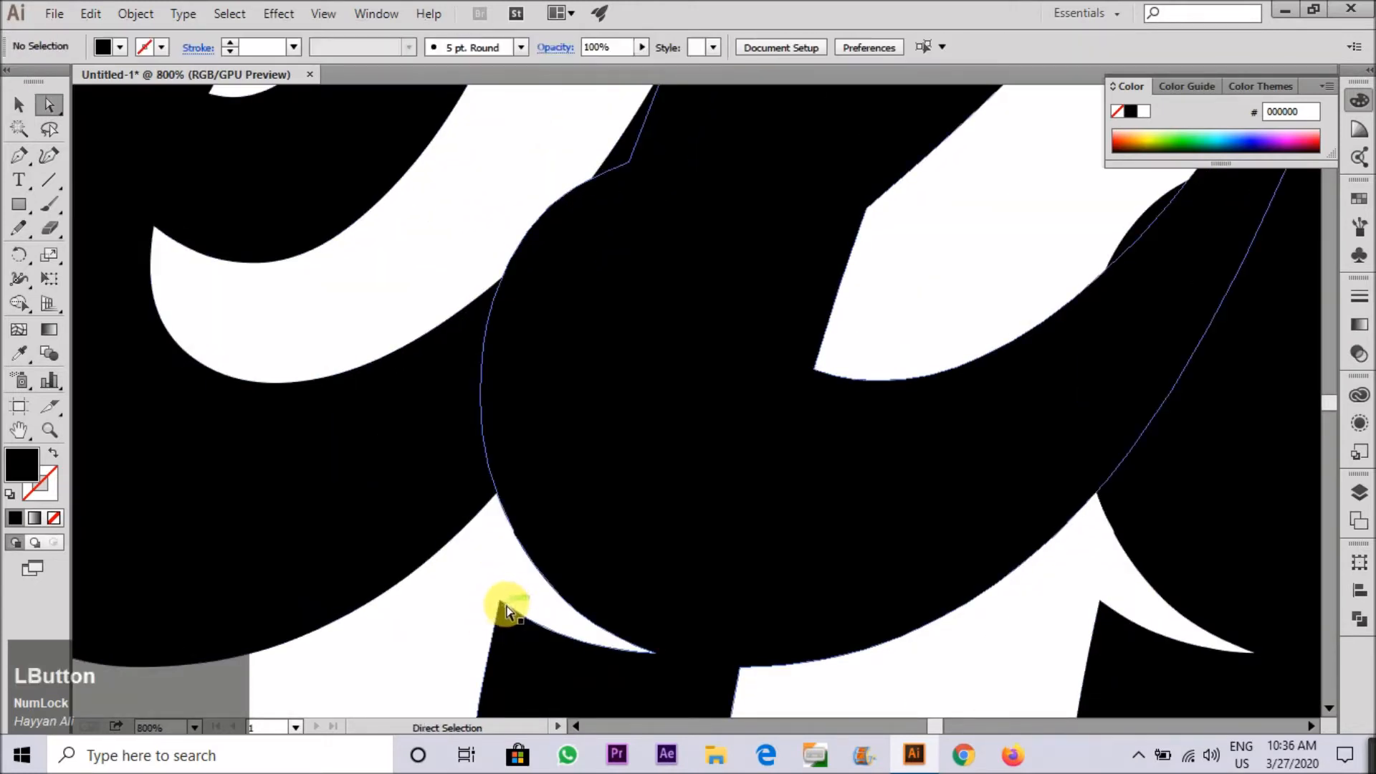
pyautogui.moveTo(500, 603); pyautogui.dragTo(521, 500)
pyautogui.moveTo(561, 635); pyautogui.dragTo(596, 599)
pyautogui.hotkey('ctrl', 'z')
# Move the anchor points at the top of the second f's lower stem into the letter body to close the gap.
pyautogui.scroll(-4, 574, 564)
pyautogui.scroll(4, 574, 564)
pyautogui.moveTo(647, 420); pyautogui.dragTo(662, 338)
pyautogui.moveTo(685, 467); pyautogui.dragTo(743, 387)
pyautogui.scroll(-3, 553, 470)
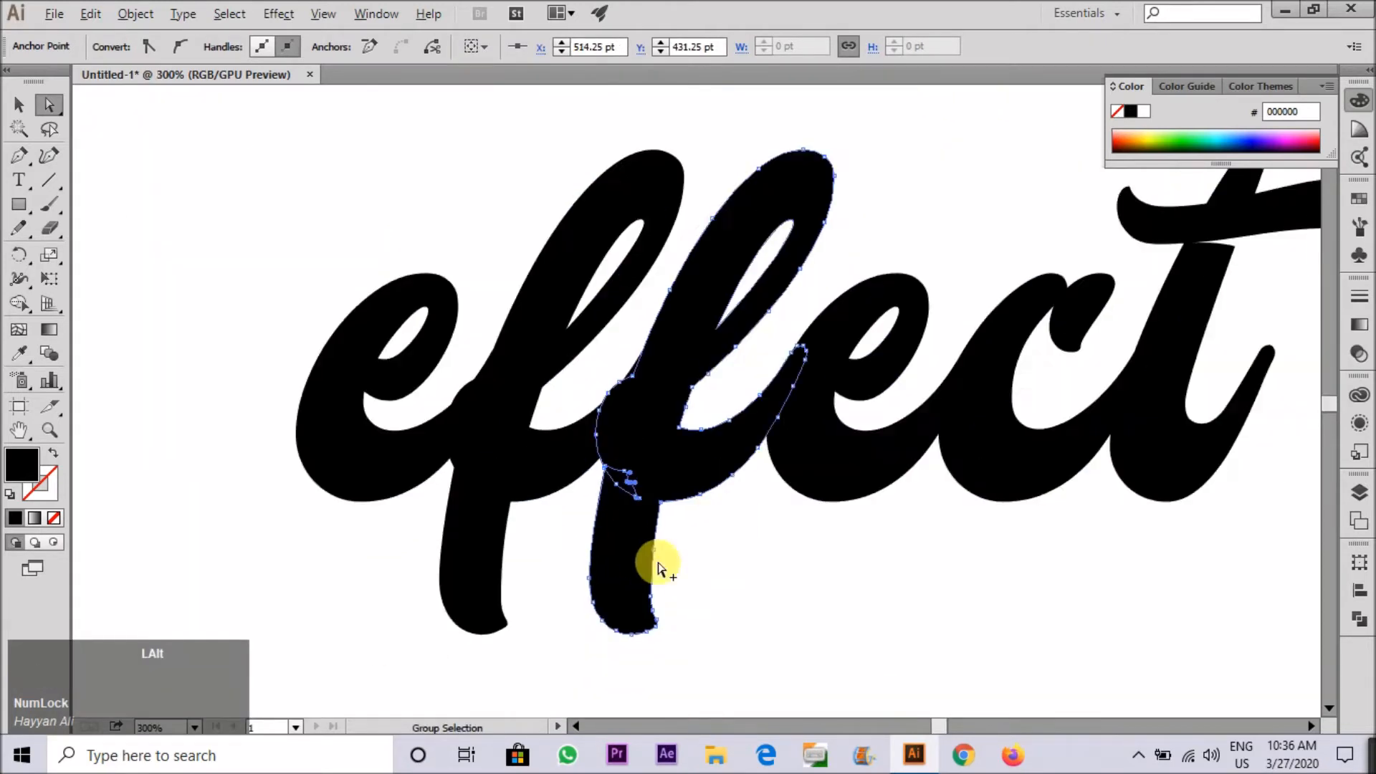
# Move the anchor points at the top of the t's stem up to the crossbar to narrow the gap between them.
pyautogui.scroll(5, 1014, 316)
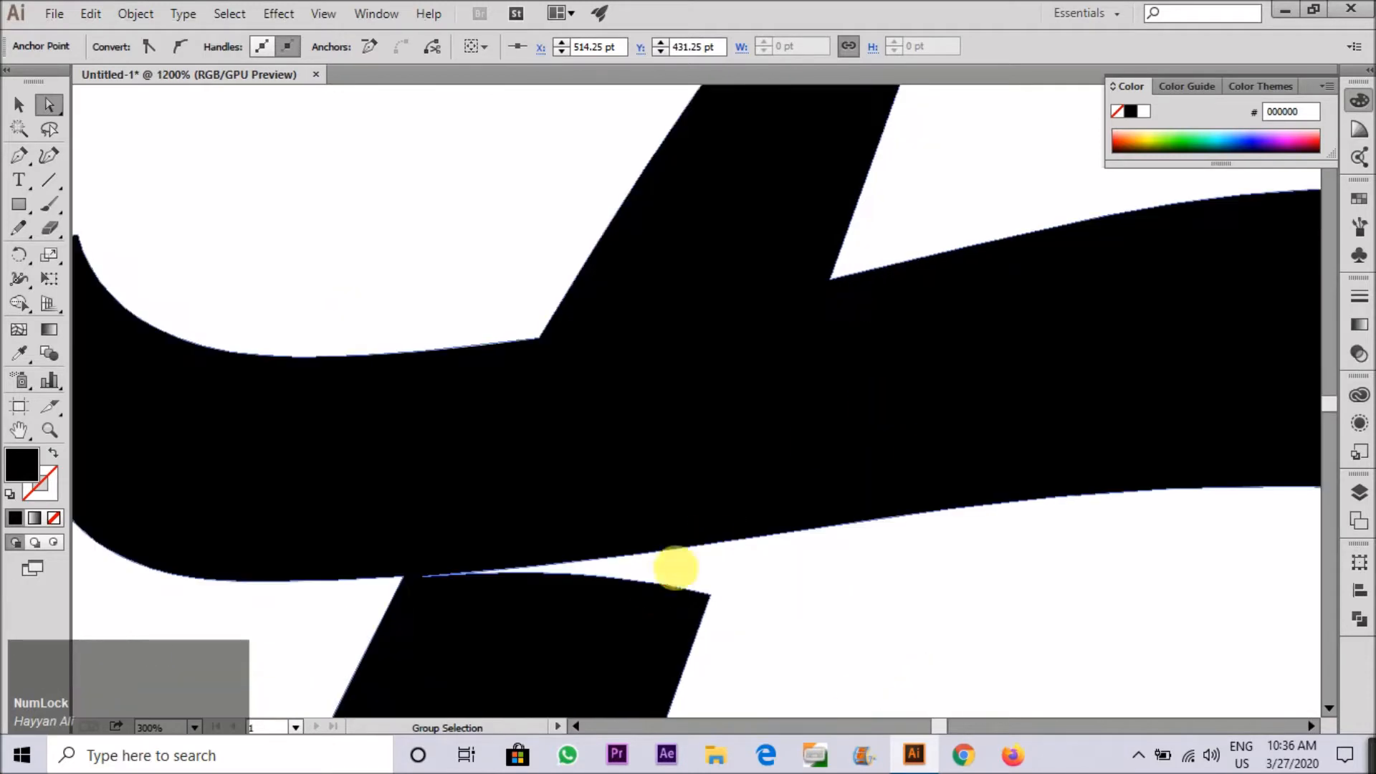
pyautogui.click(651, 586)
pyautogui.moveTo(607, 577); pyautogui.dragTo(600, 553)
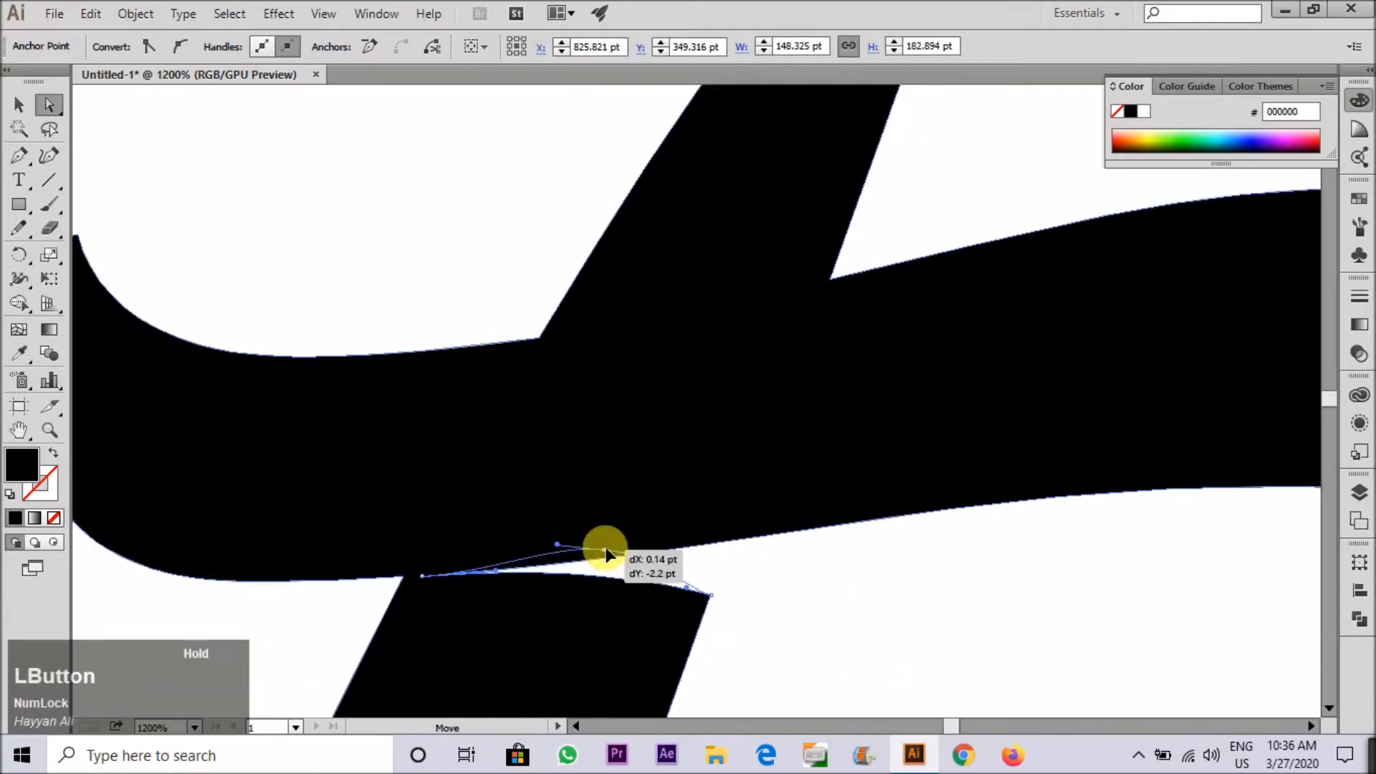
pyautogui.moveTo(715, 601); pyautogui.dragTo(712, 567)
pyautogui.scroll(-6, 746, 483)
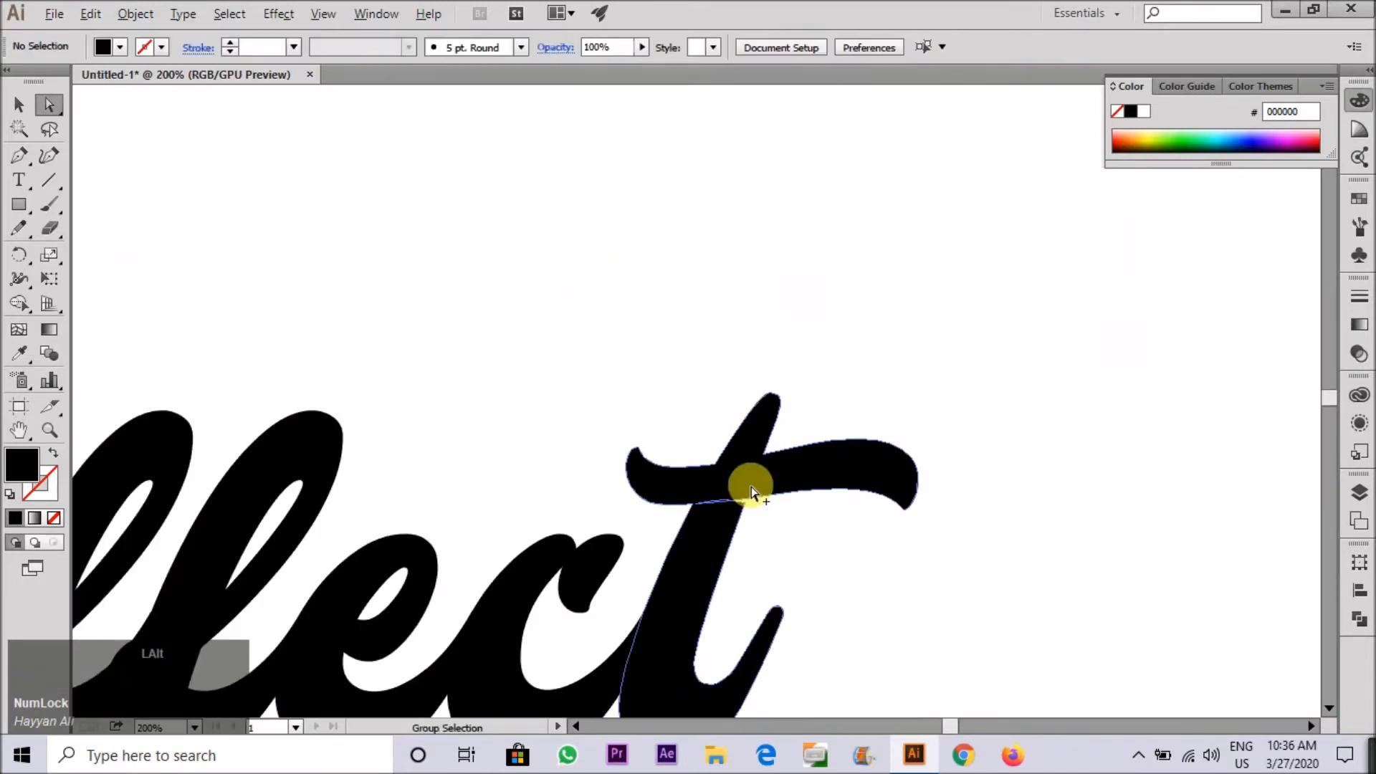
# Select all the letters and merge the first e and both f's into one shape with Shape Builder.
pyautogui.moveTo(291, 238); pyautogui.dragTo(1002, 717)
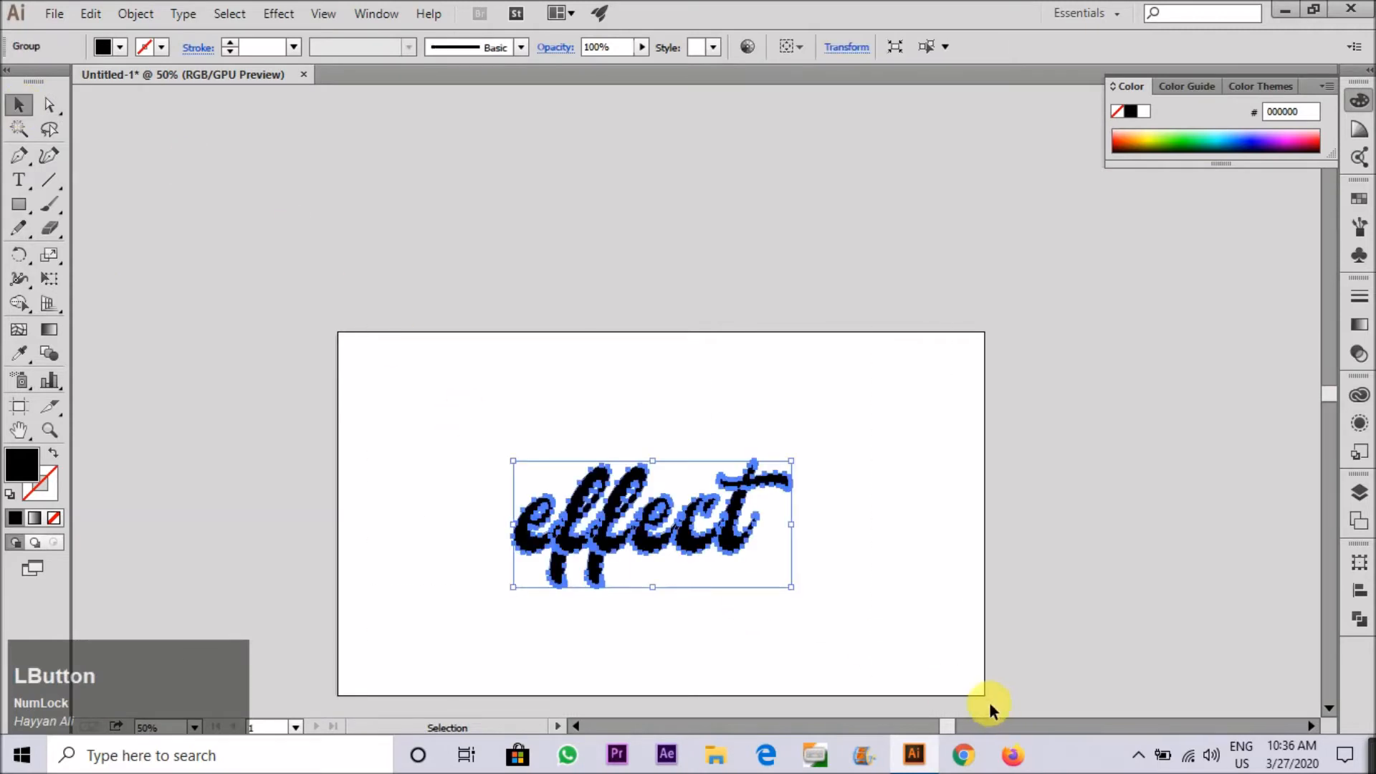
pyautogui.press('m')
pyautogui.scroll(7, 538, 501)
pyautogui.keyDown('alt'); pyautogui.click(551, 470); pyautogui.keyUp('alt')
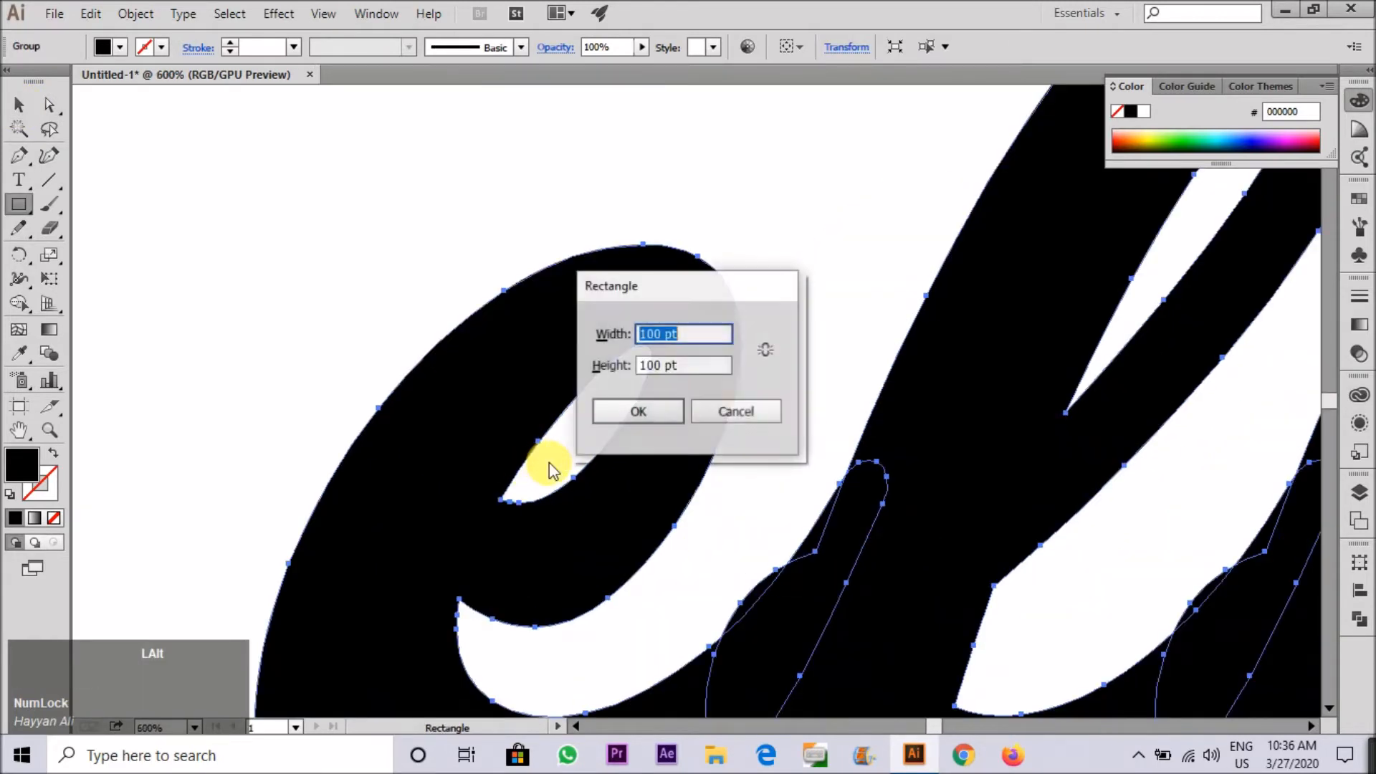
pyautogui.click(737, 411)
pyautogui.hotkey('shift', 'm')
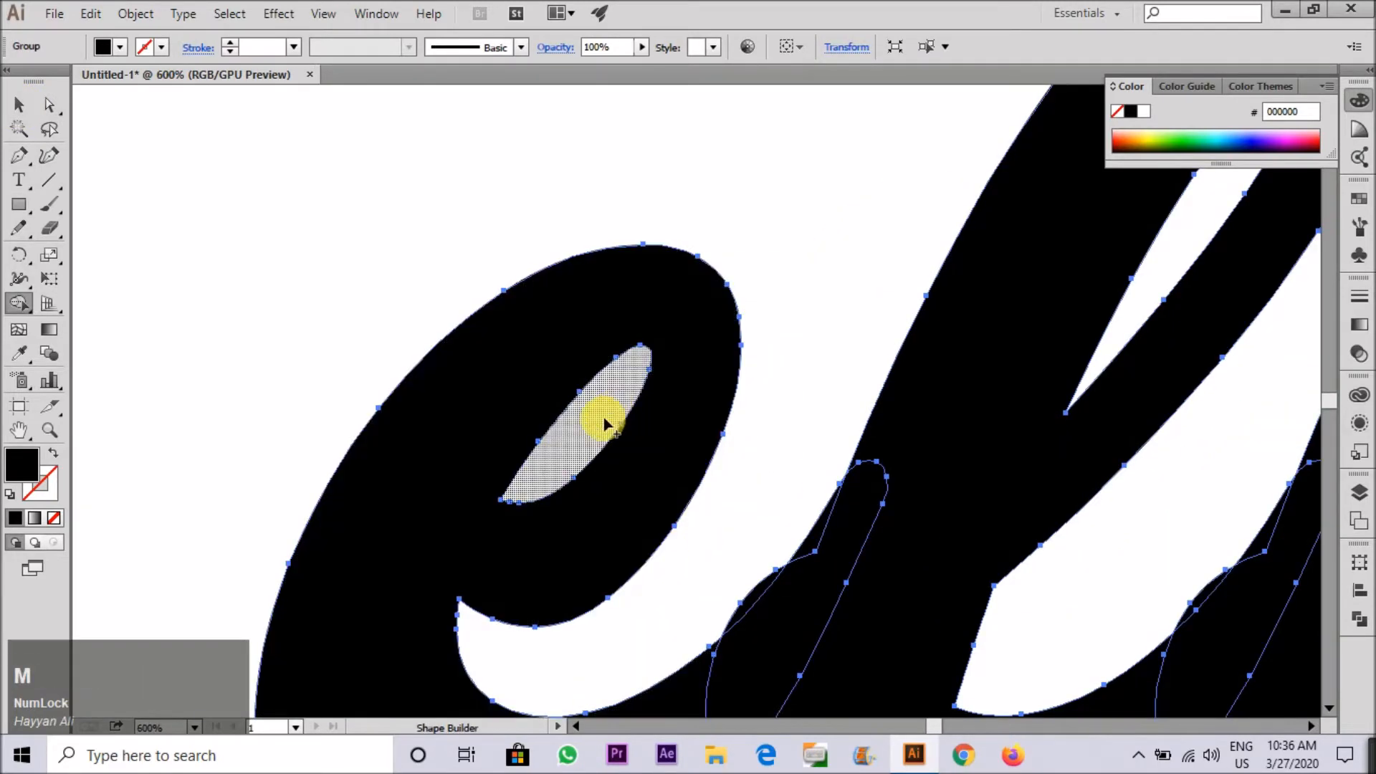
pyautogui.scroll(-2, 615, 414)
pyautogui.scroll(2, 500, 347)
pyautogui.scroll(-3, 621, 482)
pyautogui.moveTo(635, 510)
pyautogui.mouseDown()
pyautogui.moveTo(689, 562)
pyautogui.moveTo(725, 439)
pyautogui.mouseUp()
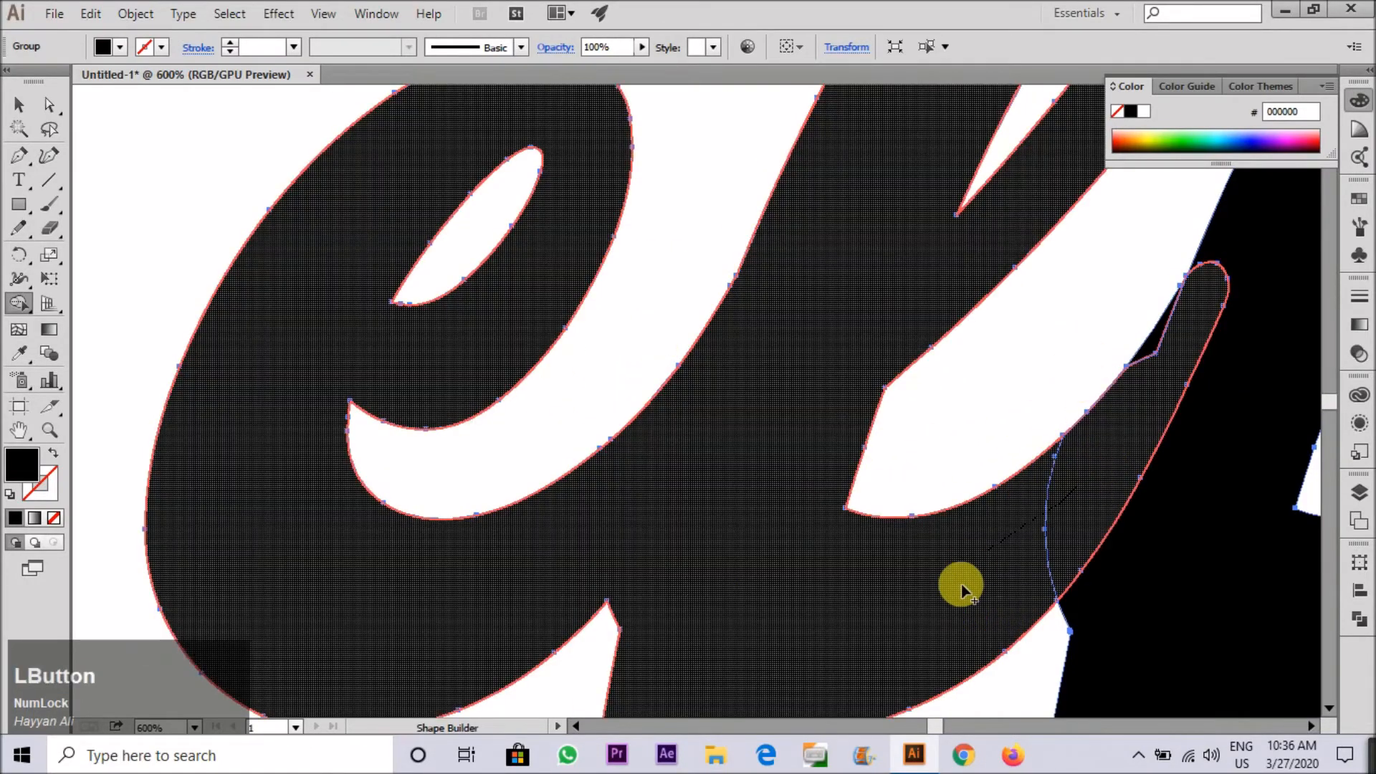
pyautogui.moveTo(962, 583); pyautogui.dragTo(1140, 537)
pyautogui.moveTo(1152, 356); pyautogui.dragTo(1152, 357)
pyautogui.scroll(-2, 830, 311)
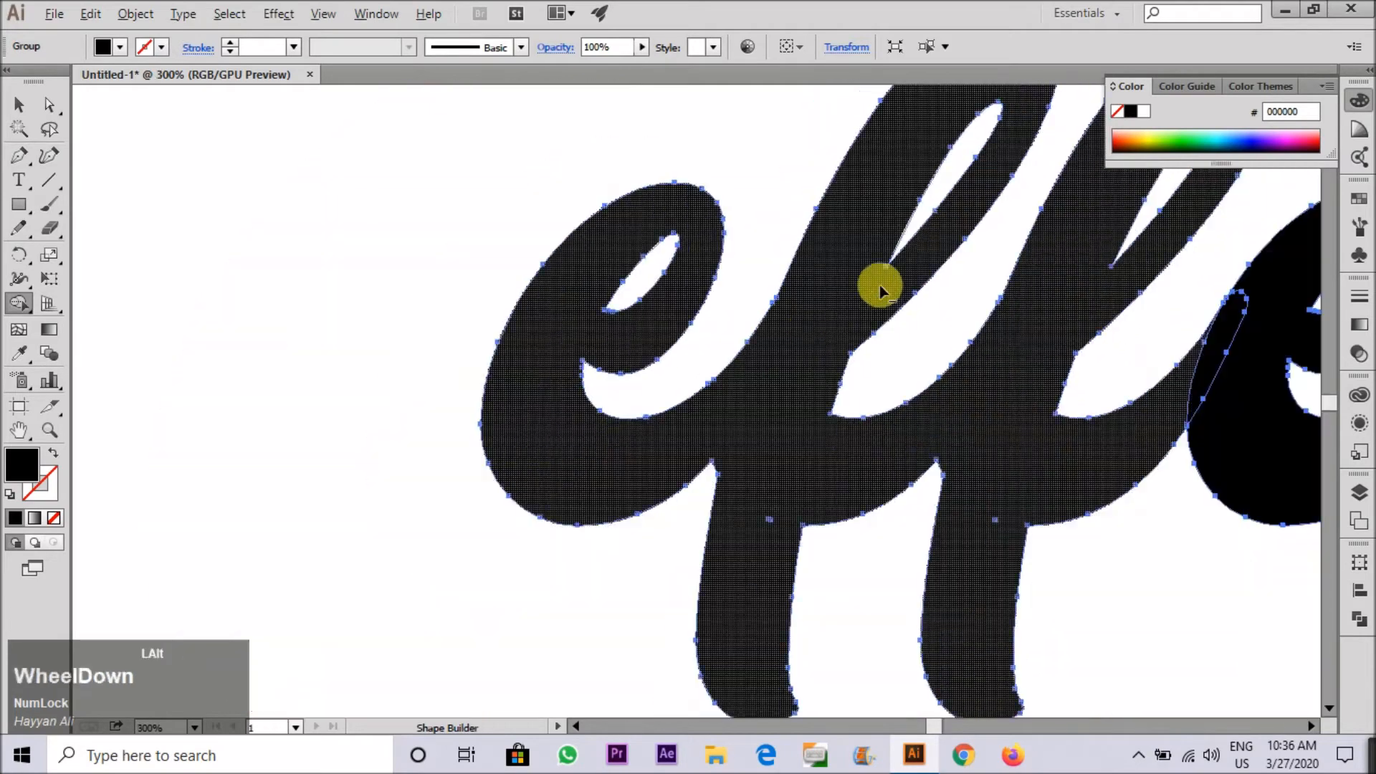
# Merge the second e, the c and the t into the joined lettering with Shape Builder.
pyautogui.scroll(-1, 594, 479)
pyautogui.scroll(2, 594, 479)
pyautogui.moveTo(741, 386)
pyautogui.mouseDown()
pyautogui.moveTo(784, 465)
pyautogui.moveTo(747, 405)
pyautogui.moveTo(702, 421)
pyautogui.moveTo(975, 428)
pyautogui.moveTo(1001, 393)
pyautogui.mouseUp()
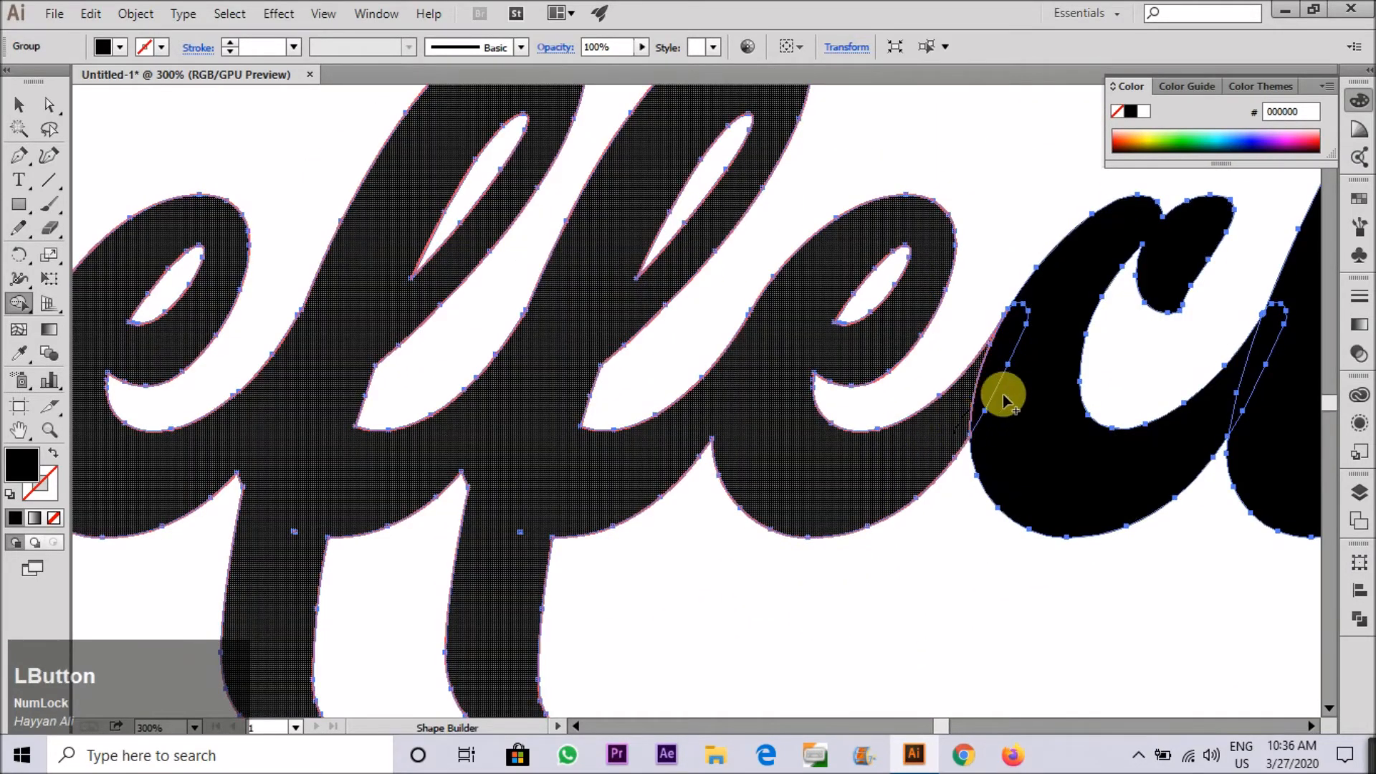
pyautogui.scroll(-1, 961, 445)
pyautogui.moveTo(1134, 433); pyautogui.dragTo(1023, 486)
pyautogui.scroll(-4, 1032, 479)
pyautogui.scroll(3, 723, 517)
# Delete the stray anchor points left inside the first f's lower stem.
pyautogui.press('v')
pyautogui.click(495, 513)
pyautogui.click(554, 443)
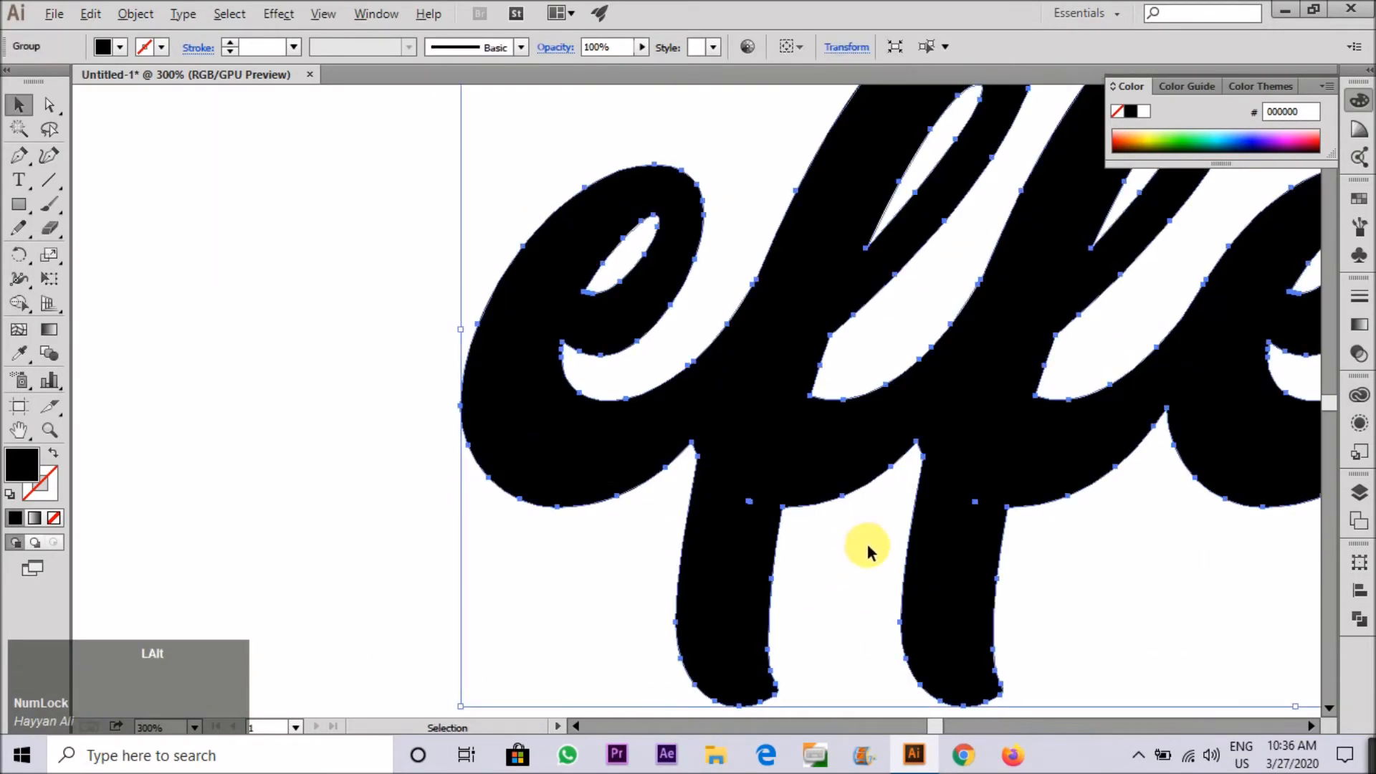
pyautogui.scroll(4, 329, 344)
pyautogui.press('a')
pyautogui.scroll(1, 575, 549)
pyautogui.click(564, 531)
pyautogui.press('Delete')
pyautogui.click(538, 527)
pyautogui.press('Delete')
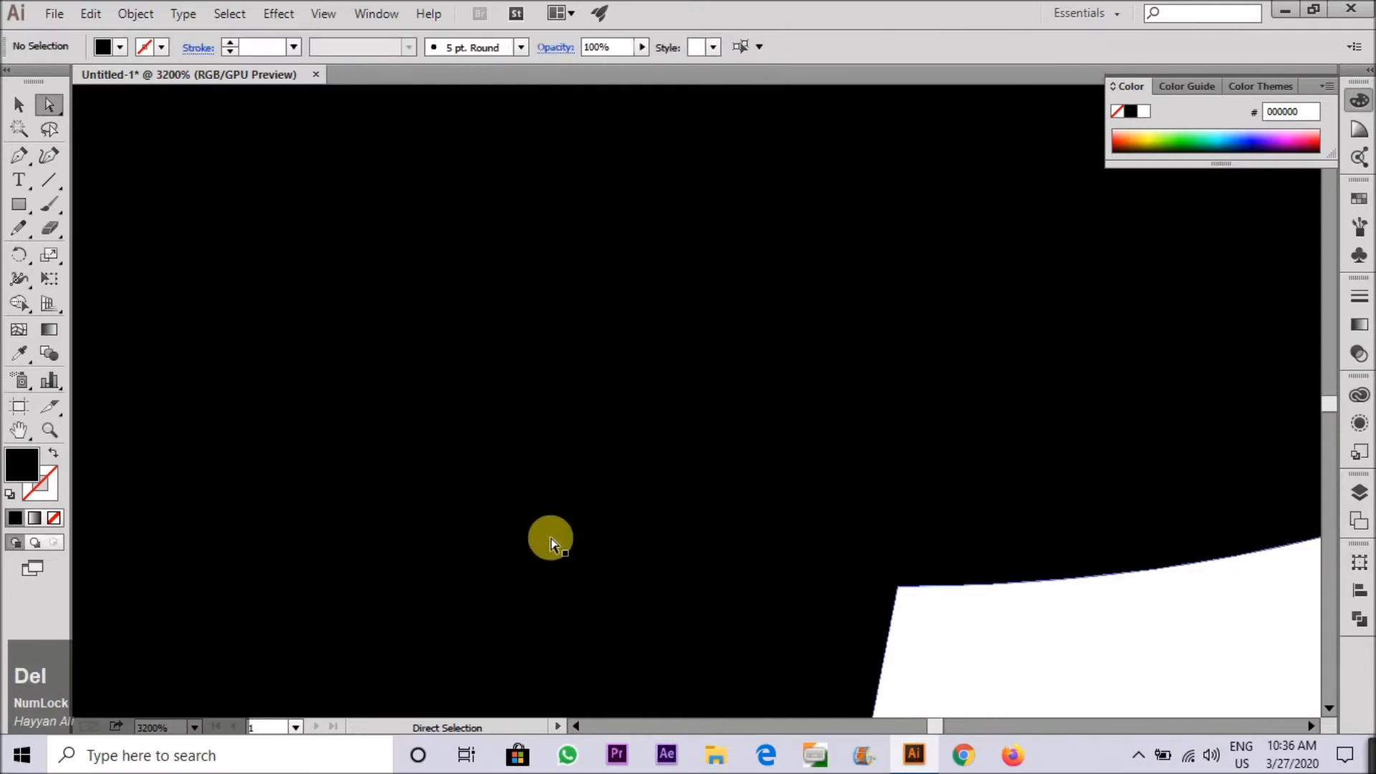
# Delete the stray anchor points left inside the second f's lower stem.
pyautogui.scroll(-2, 455, 492)
pyautogui.scroll(2, 903, 565)
pyautogui.click(1022, 197)
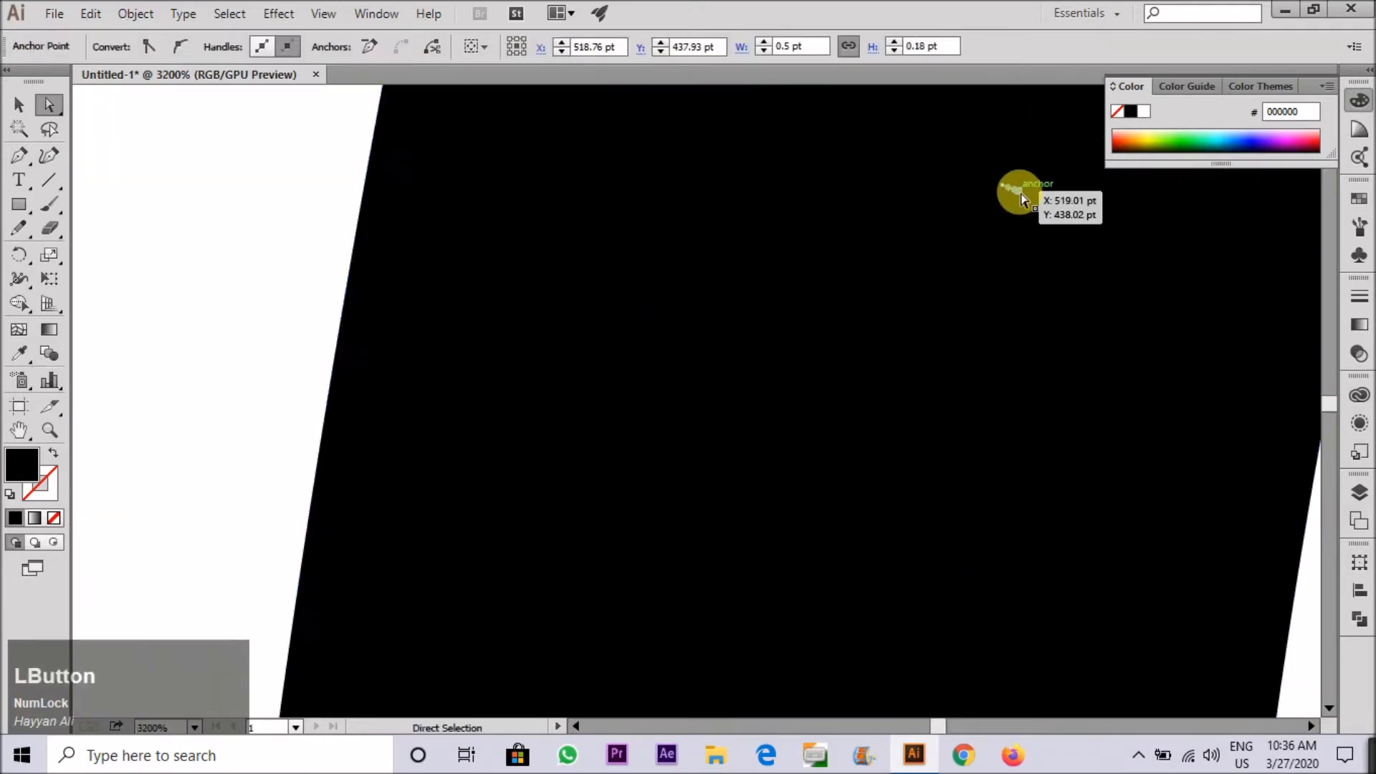
pyautogui.press('Delete')
pyautogui.scroll(-8, 762, 440)
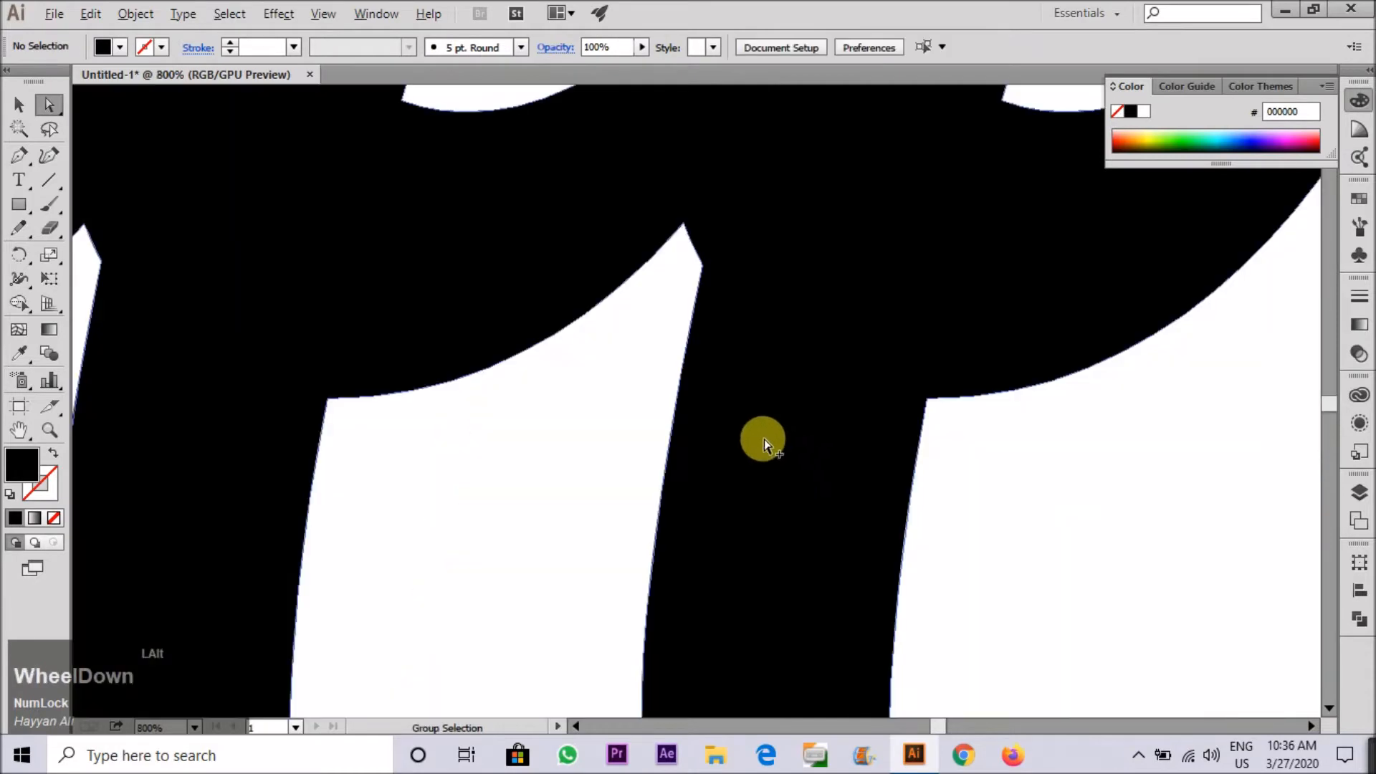
pyautogui.scroll(-2, 674, 463)
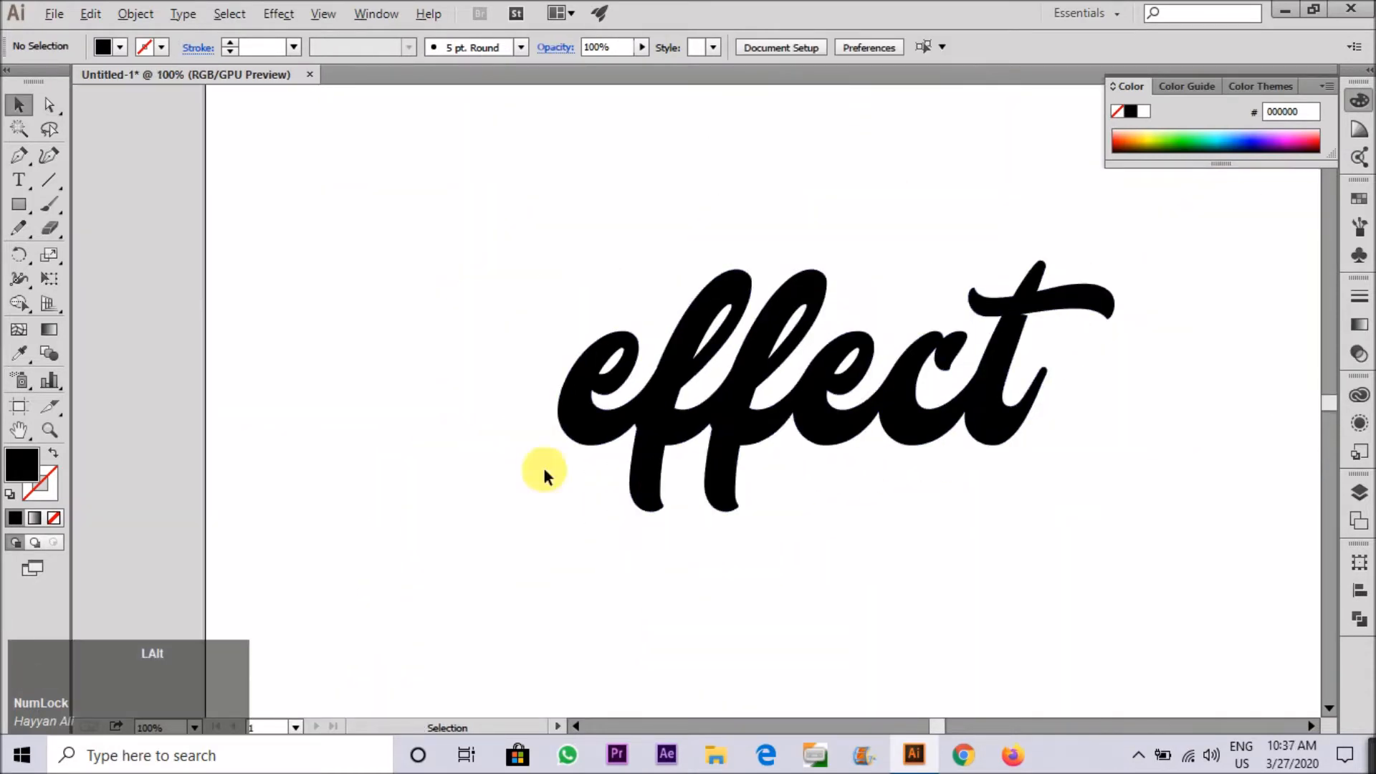
pyautogui.scroll(-1, 506, 419)
pyautogui.scroll(1, 737, 372)
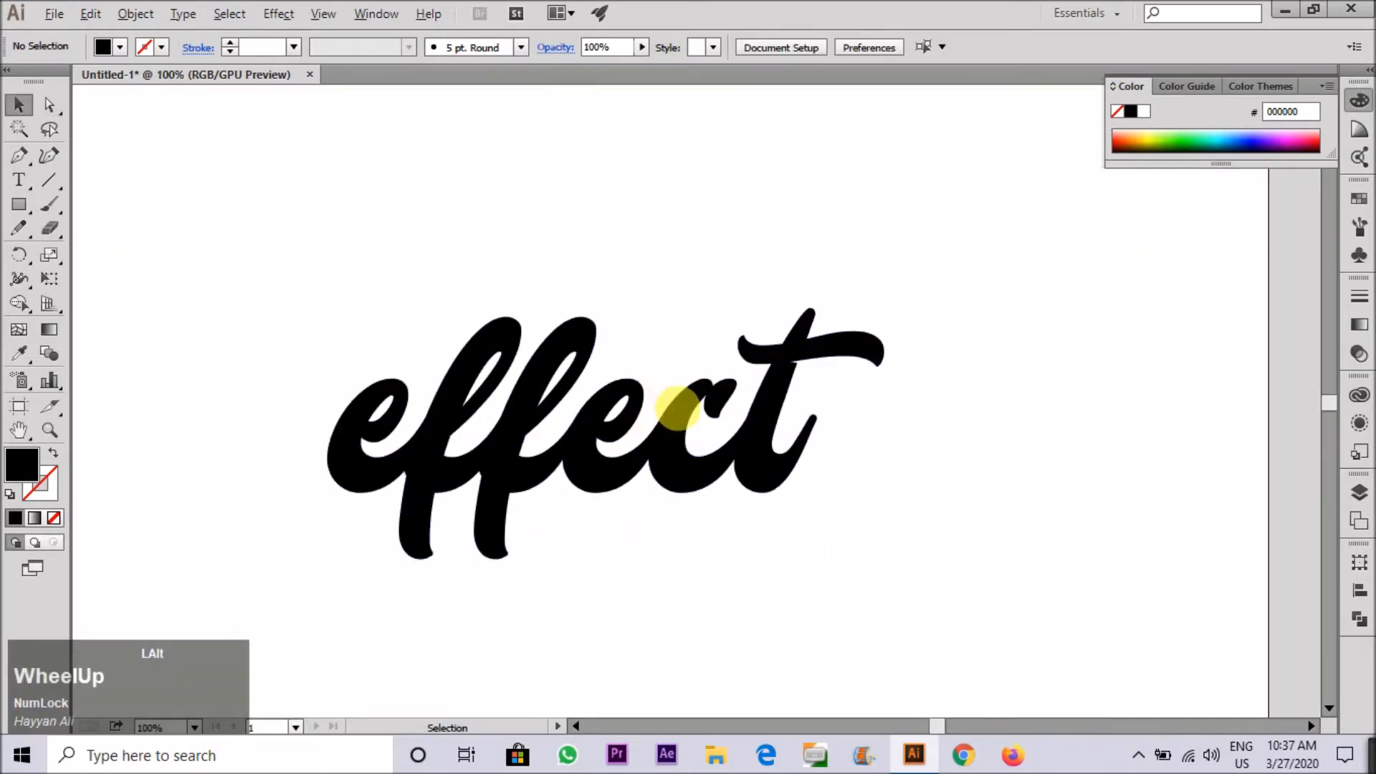
# Delete the anchor points forming the round end of the c, including the leftover spike.
pyautogui.scroll(5, 676, 400)
pyautogui.press('a')
pyautogui.moveTo(906, 428); pyautogui.dragTo(846, 189)
pyautogui.press('Delete')
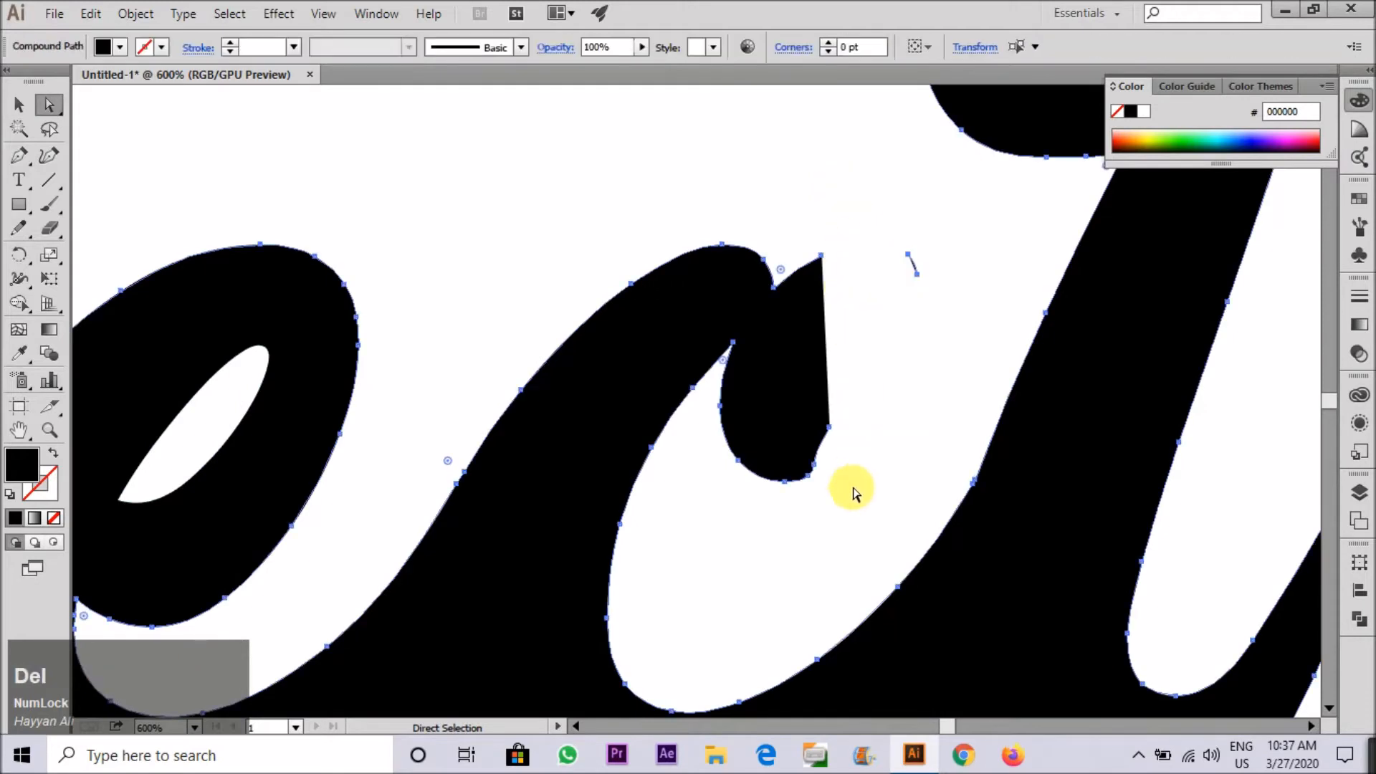
pyautogui.moveTo(710, 402); pyautogui.dragTo(710, 402)
pyautogui.press('Delete')
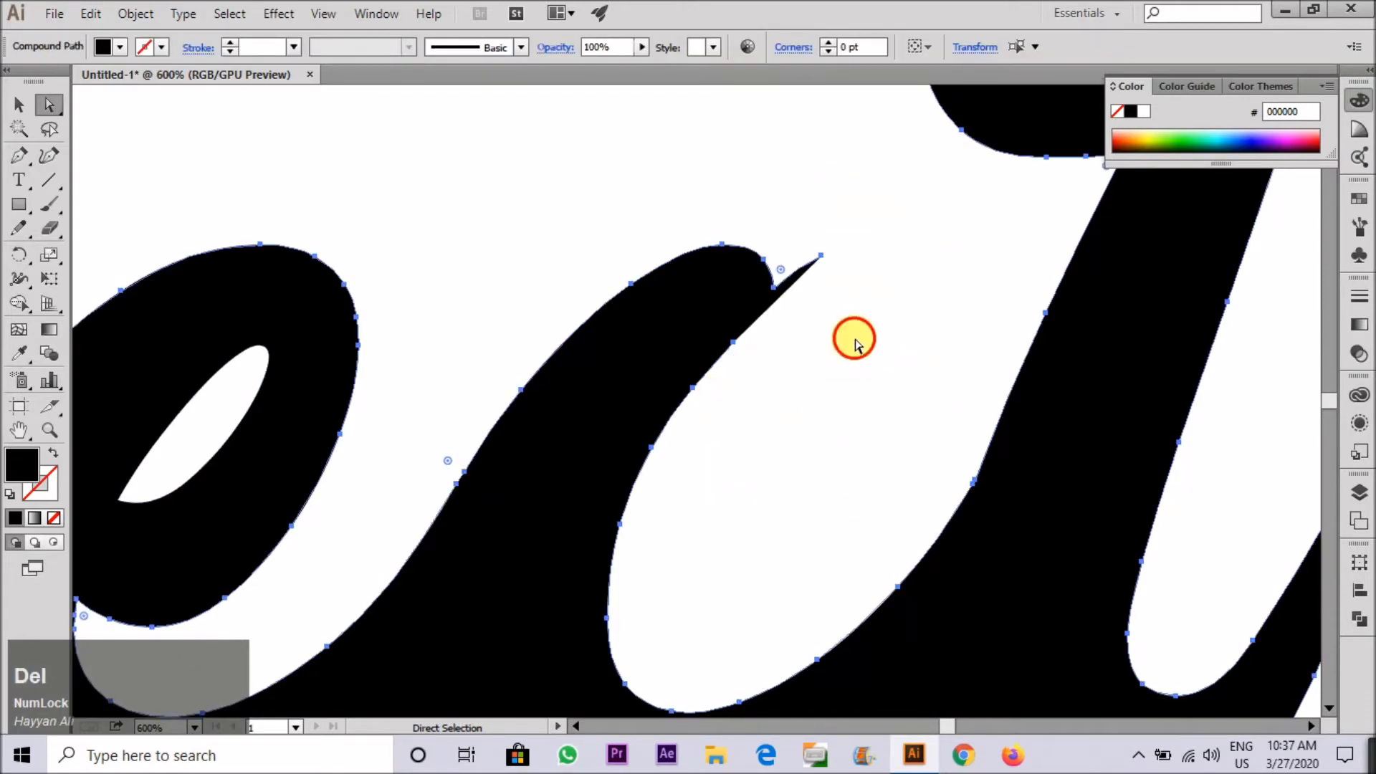
pyautogui.click(825, 237)
# Draw a closed, tapered curved tip over the upper end of the c with the Pen tool.
pyautogui.press('p')
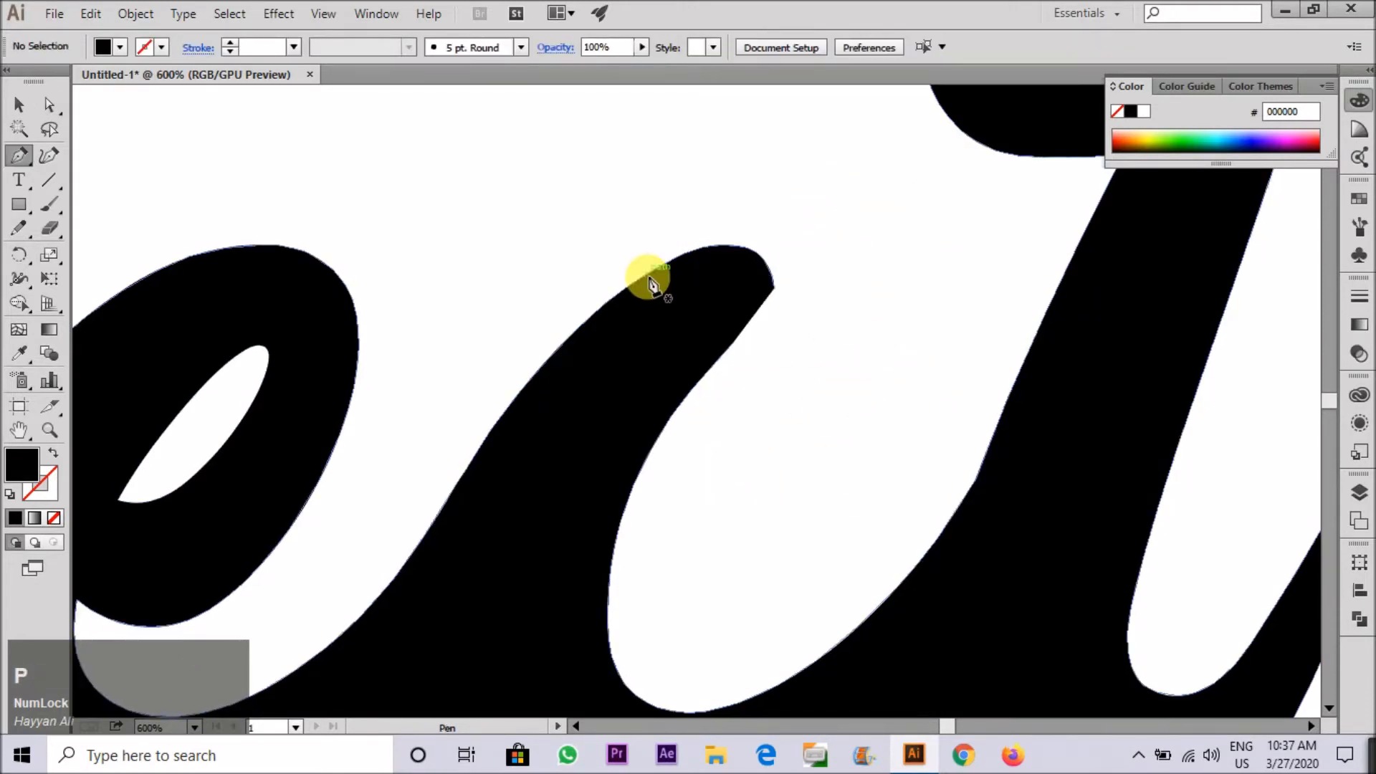
pyautogui.click(648, 273)
pyautogui.moveTo(946, 254); pyautogui.dragTo(1099, 329)
pyautogui.moveTo(692, 343); pyautogui.dragTo(605, 515)
pyautogui.hotkey('ctrl', 'z')
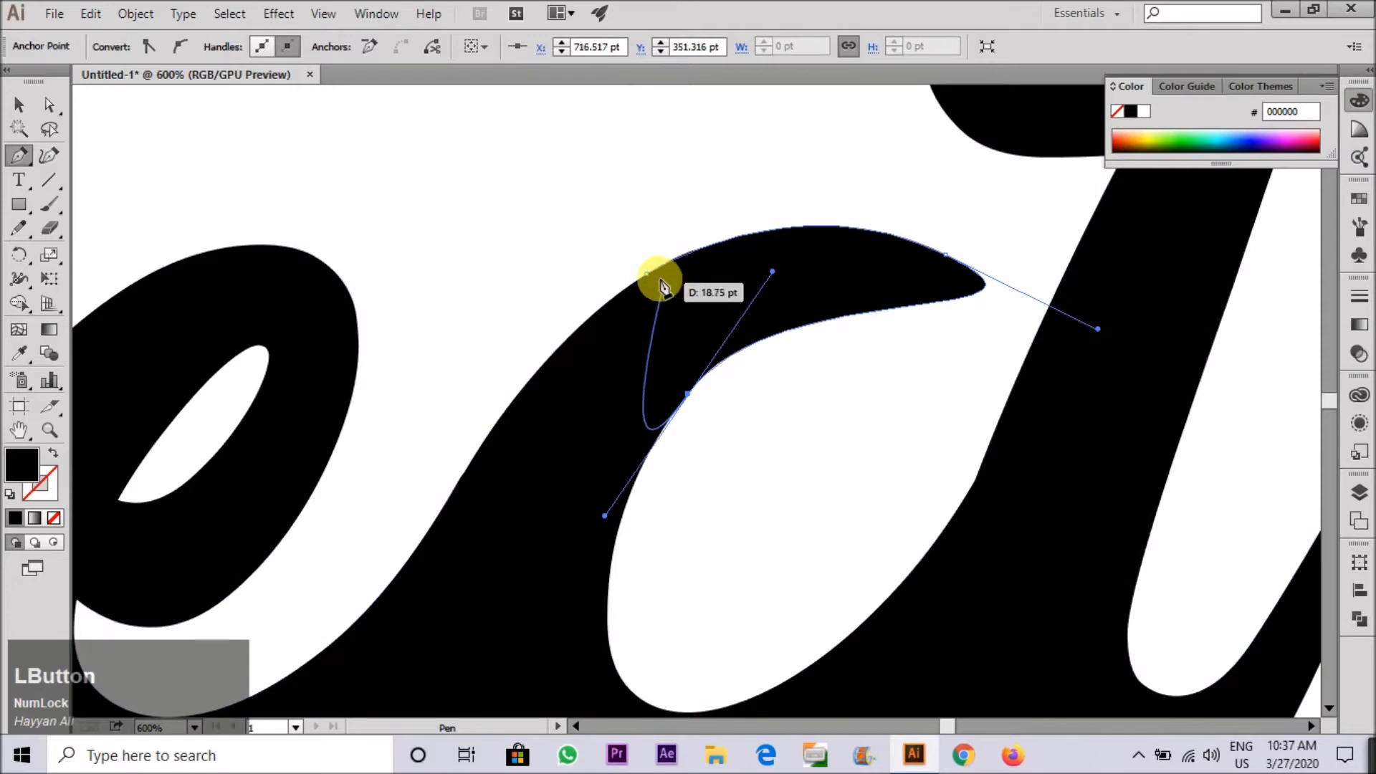
pyautogui.click(648, 275)
# Merge the drawn tip with the lettering using Shape Builder and deselect everything.
pyautogui.click(18, 104)
pyautogui.keyDown('shift'); pyautogui.click(665, 420); pyautogui.keyUp('shift')
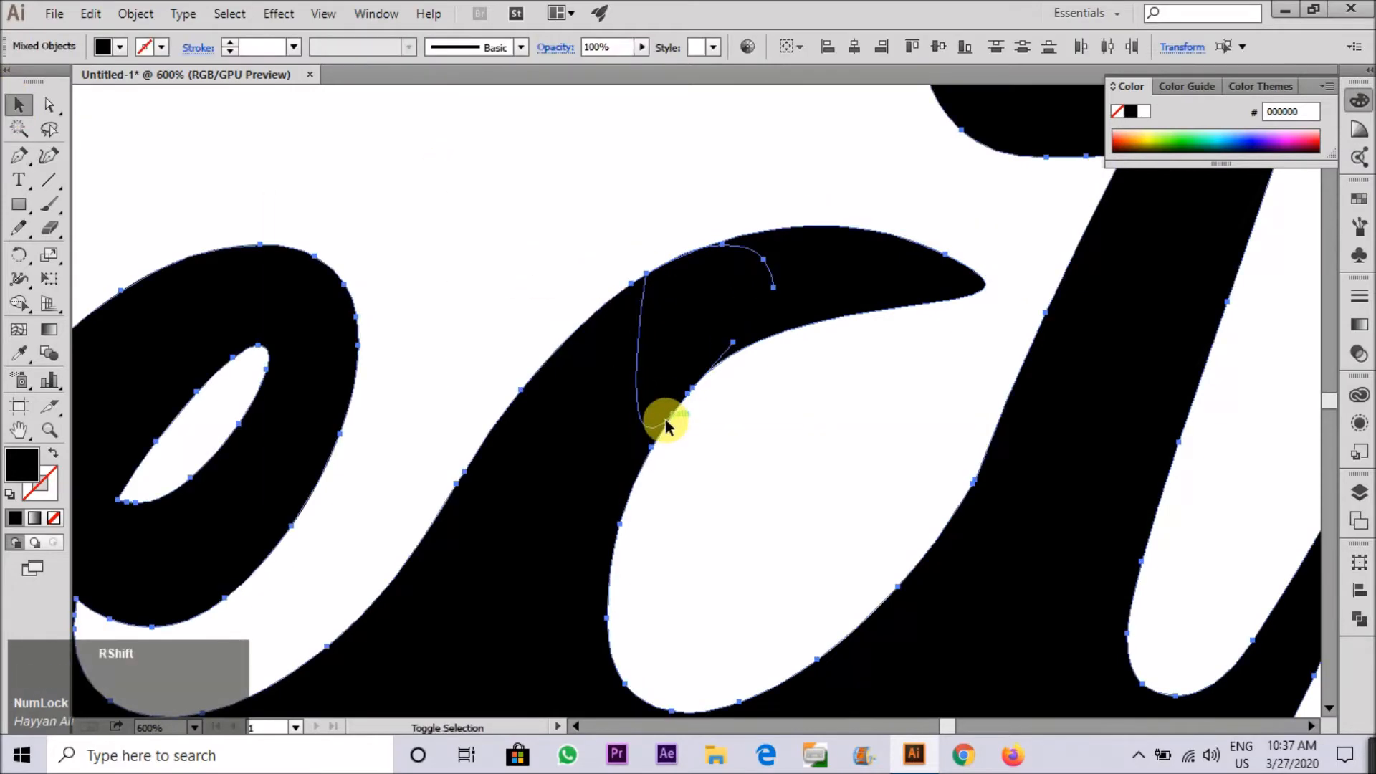
pyautogui.moveTo(807, 291); pyautogui.dragTo(573, 429)
pyautogui.scroll(-8, 796, 376)
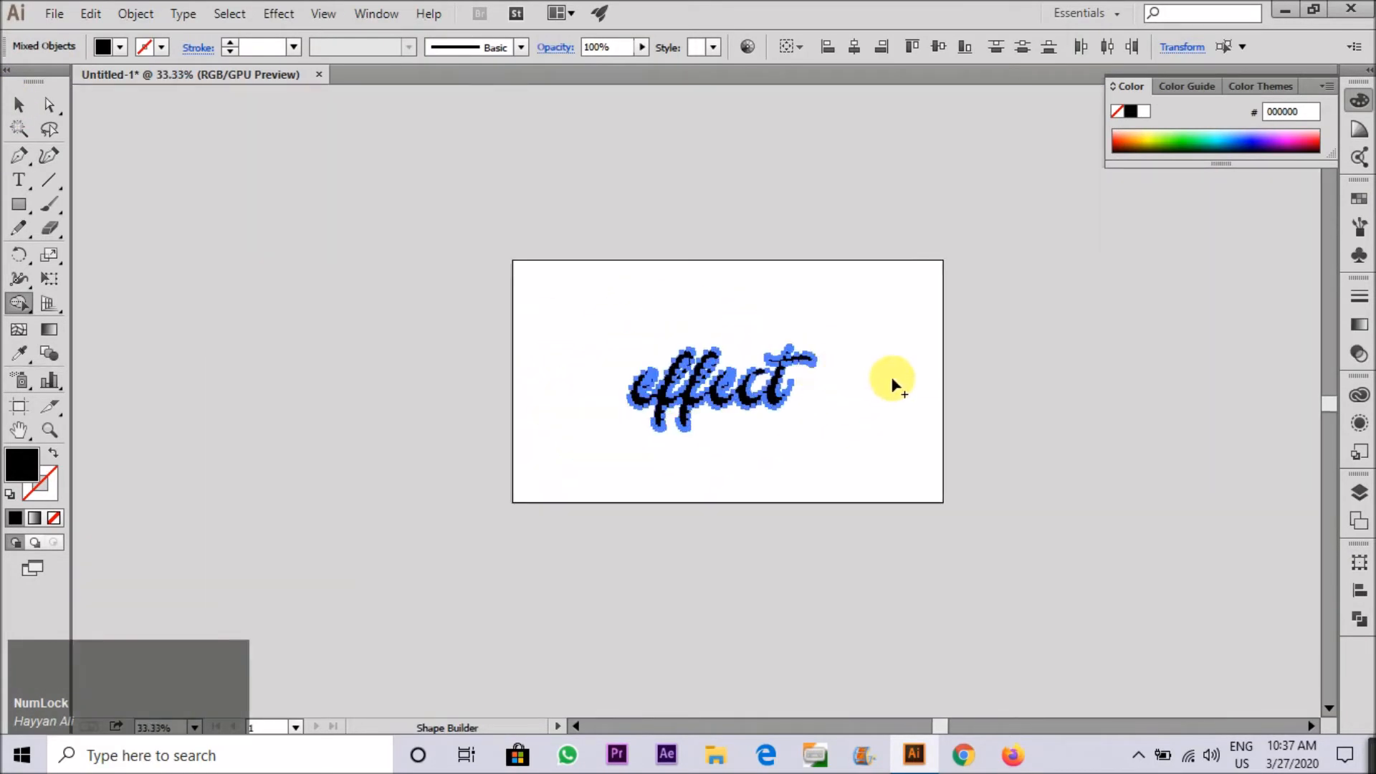
pyautogui.press('v')
pyautogui.click(893, 380)
pyautogui.scroll(2, 717, 329)
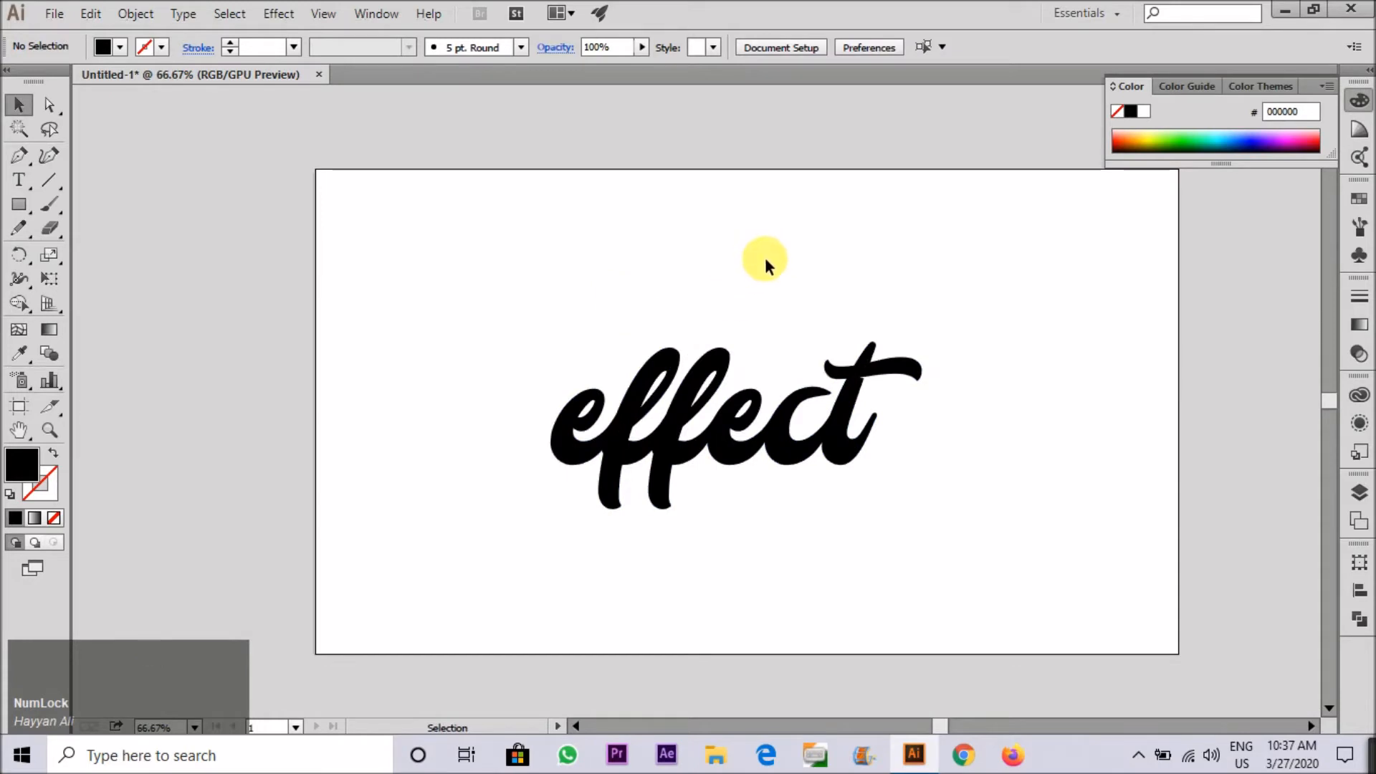
# Shorten and smooth the c's tapered tip by moving its end anchor point and adjusting the curve handles.
pyautogui.scroll(4, 823, 375)
pyautogui.press('a')
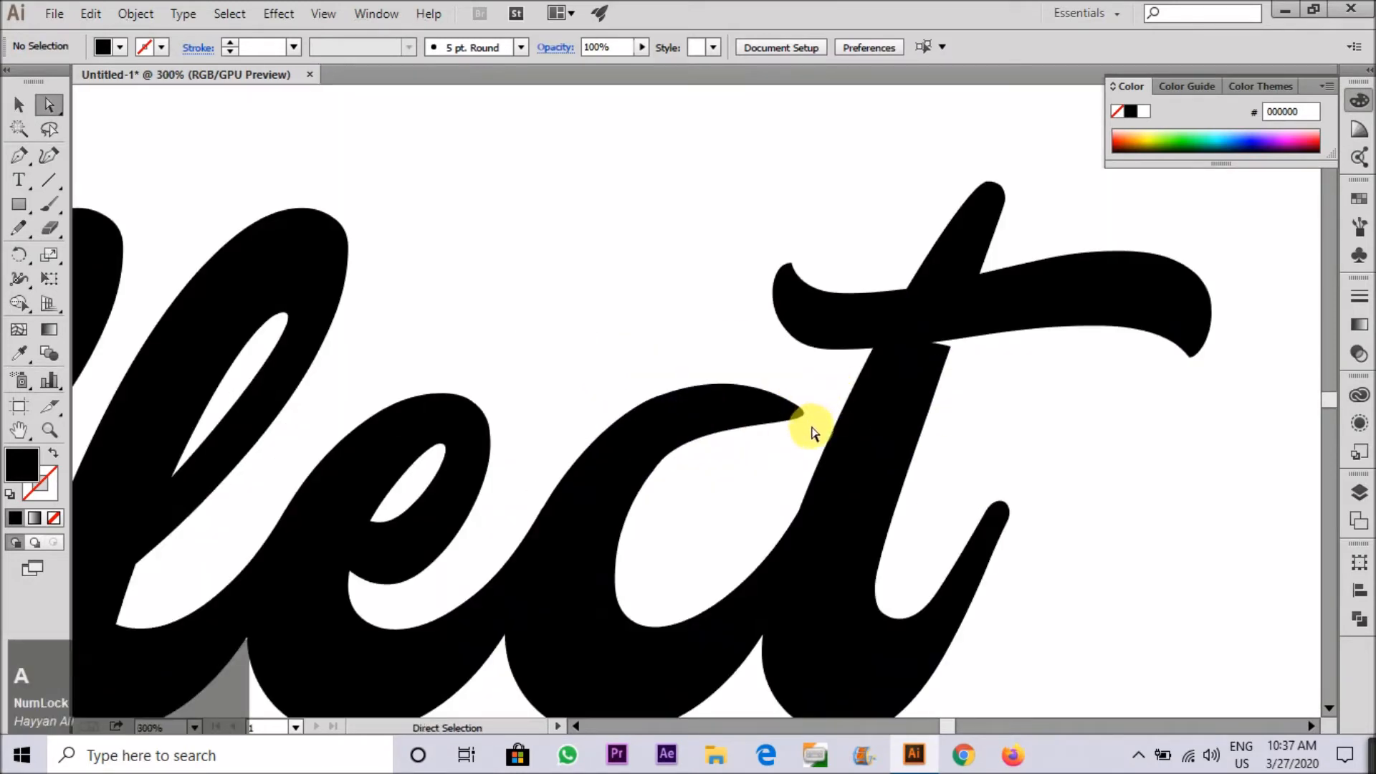
pyautogui.click(784, 415)
pyautogui.scroll(4, 783, 415)
pyautogui.moveTo(802, 354); pyautogui.dragTo(661, 352)
pyautogui.moveTo(953, 501); pyautogui.dragTo(775, 462)
pyautogui.moveTo(661, 352); pyautogui.dragTo(678, 371)
pyautogui.moveTo(528, 225); pyautogui.dragTo(487, 294)
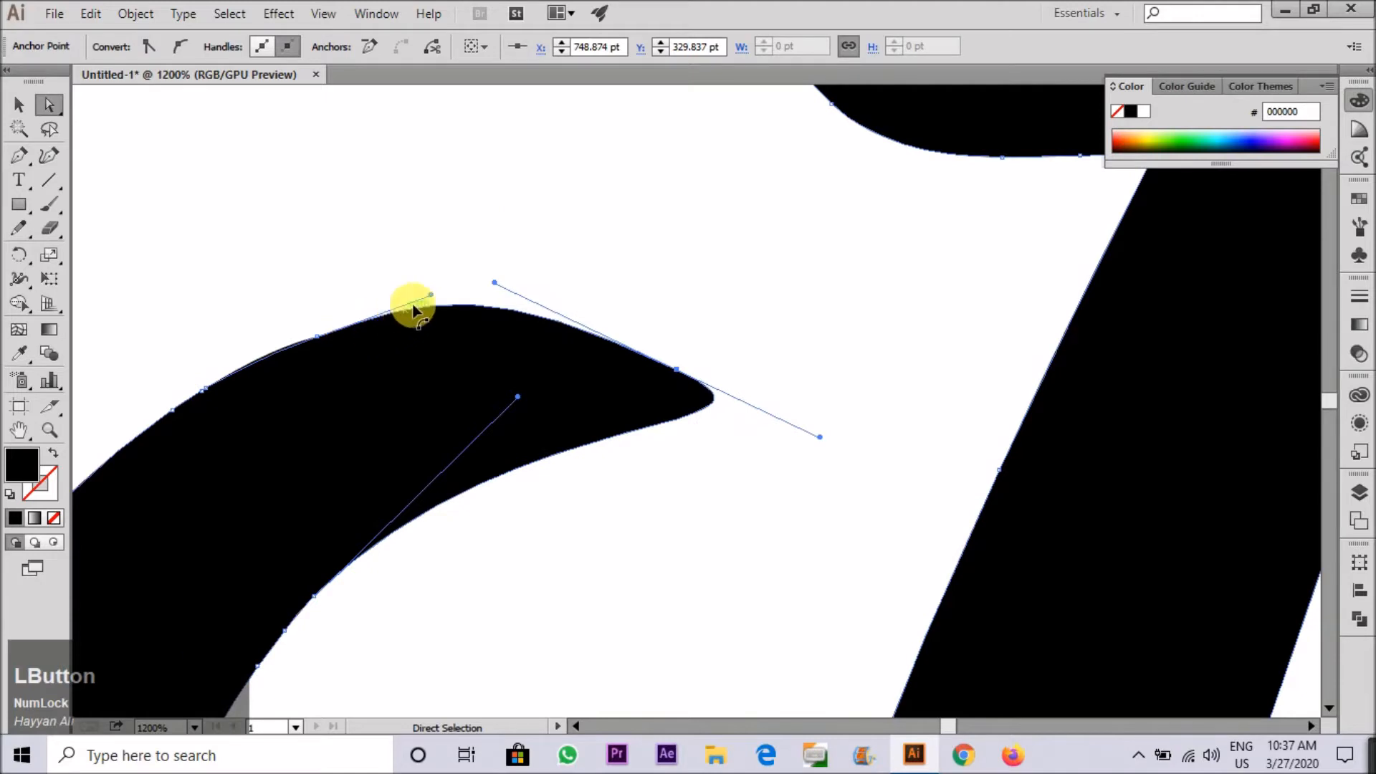
pyautogui.click(556, 235)
# Apply a linear gradient fill to the whole effect lettering.
pyautogui.scroll(-5, 725, 316)
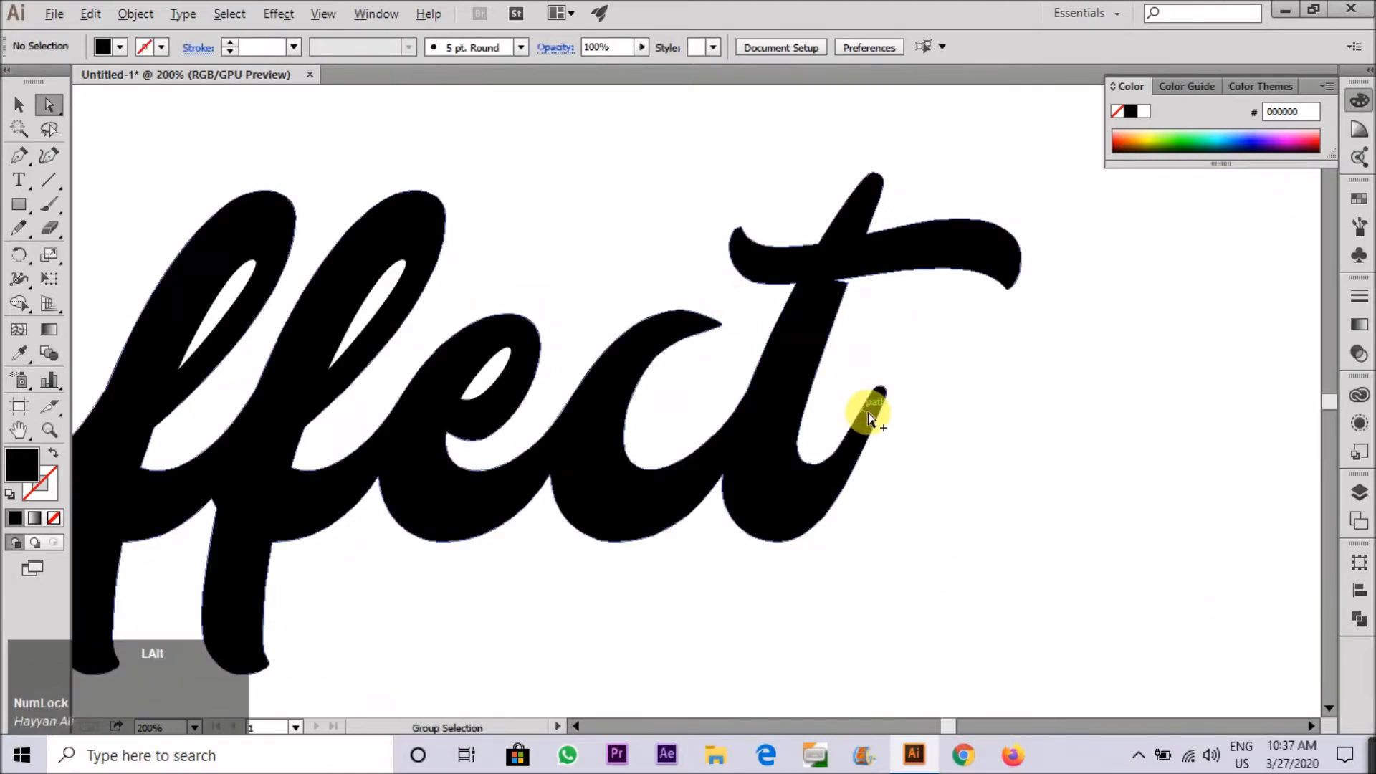
pyautogui.scroll(-2, 603, 312)
pyautogui.moveTo(454, 270); pyautogui.dragTo(848, 492)
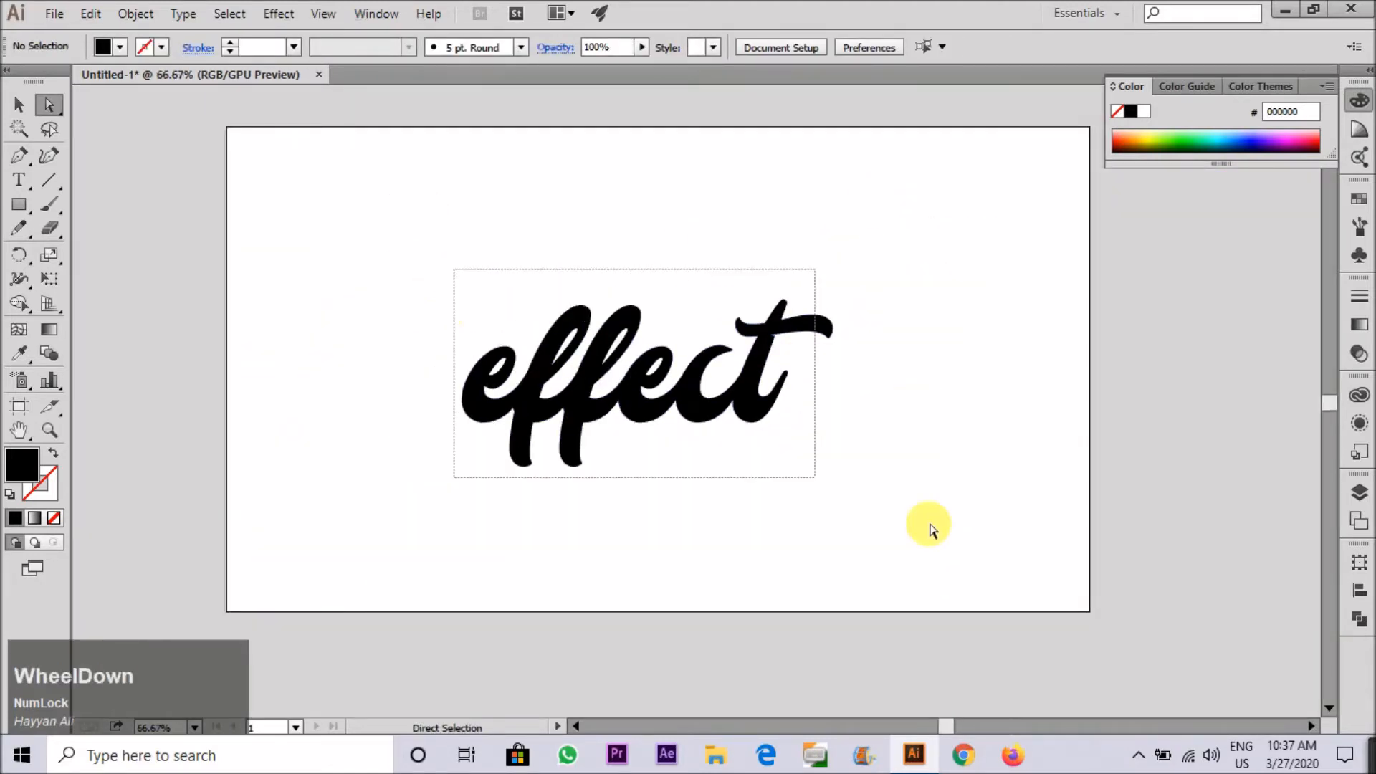
pyautogui.scroll(2, 636, 439)
pyautogui.click(1358, 328)
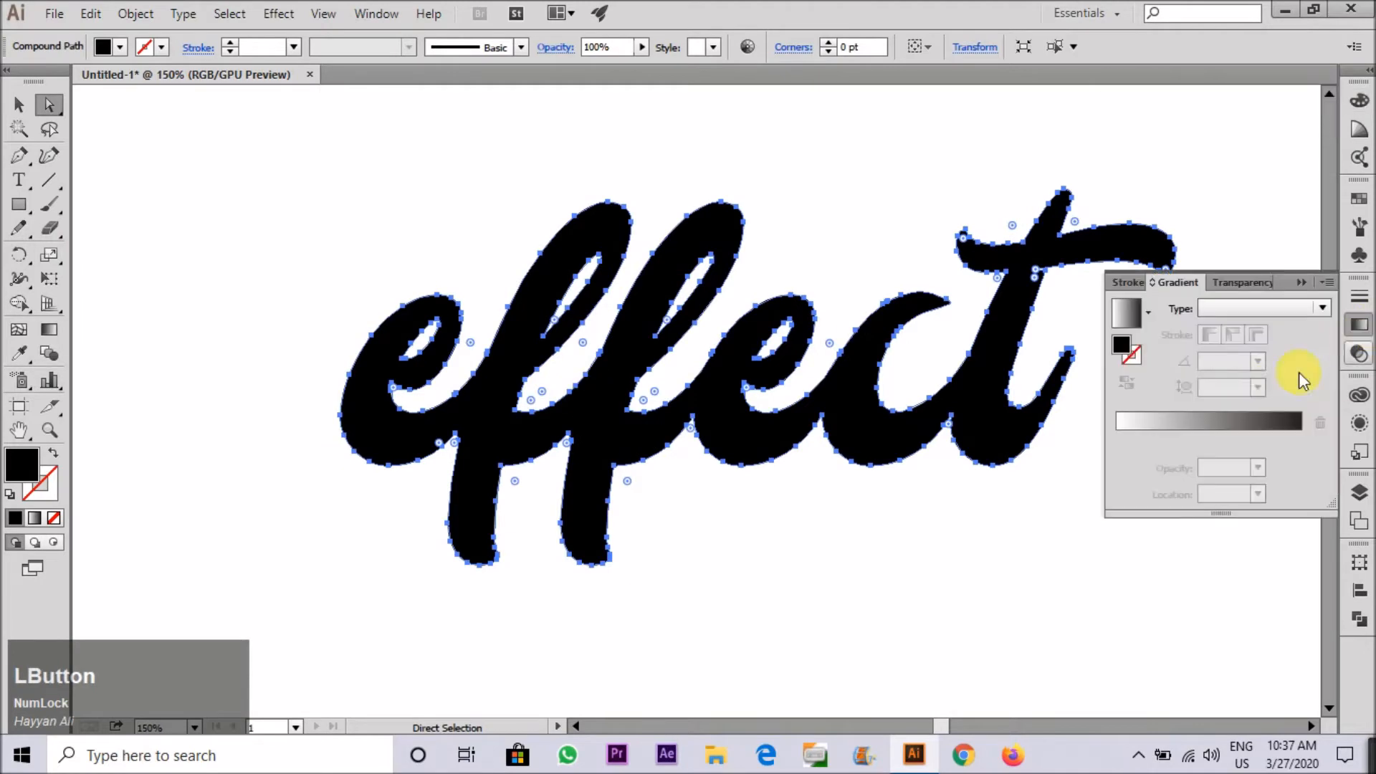
pyautogui.click(1109, 428)
# Set the lettering gradient's starting stop to yellow and its ending stop to dark blue.
pyautogui.doubleClick(1117, 436)
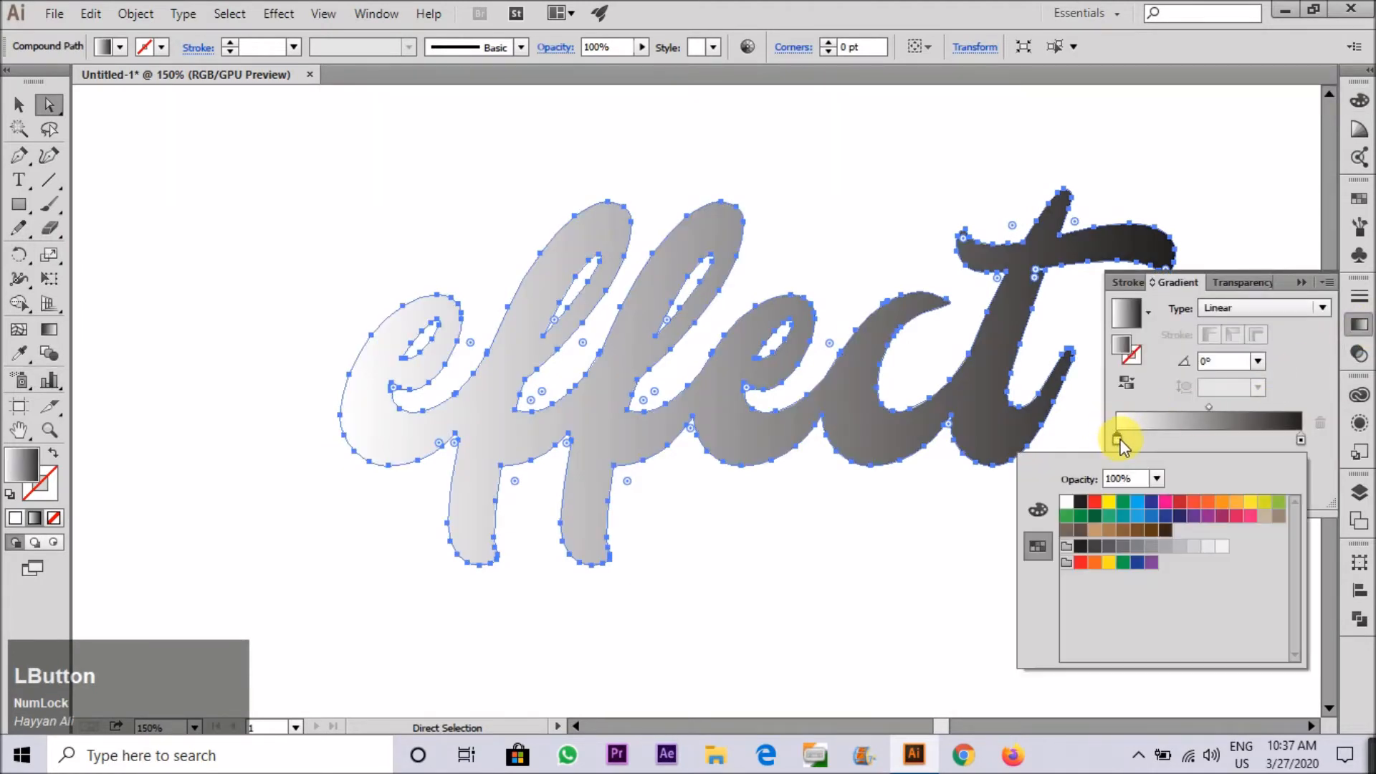
pyautogui.click(1084, 502)
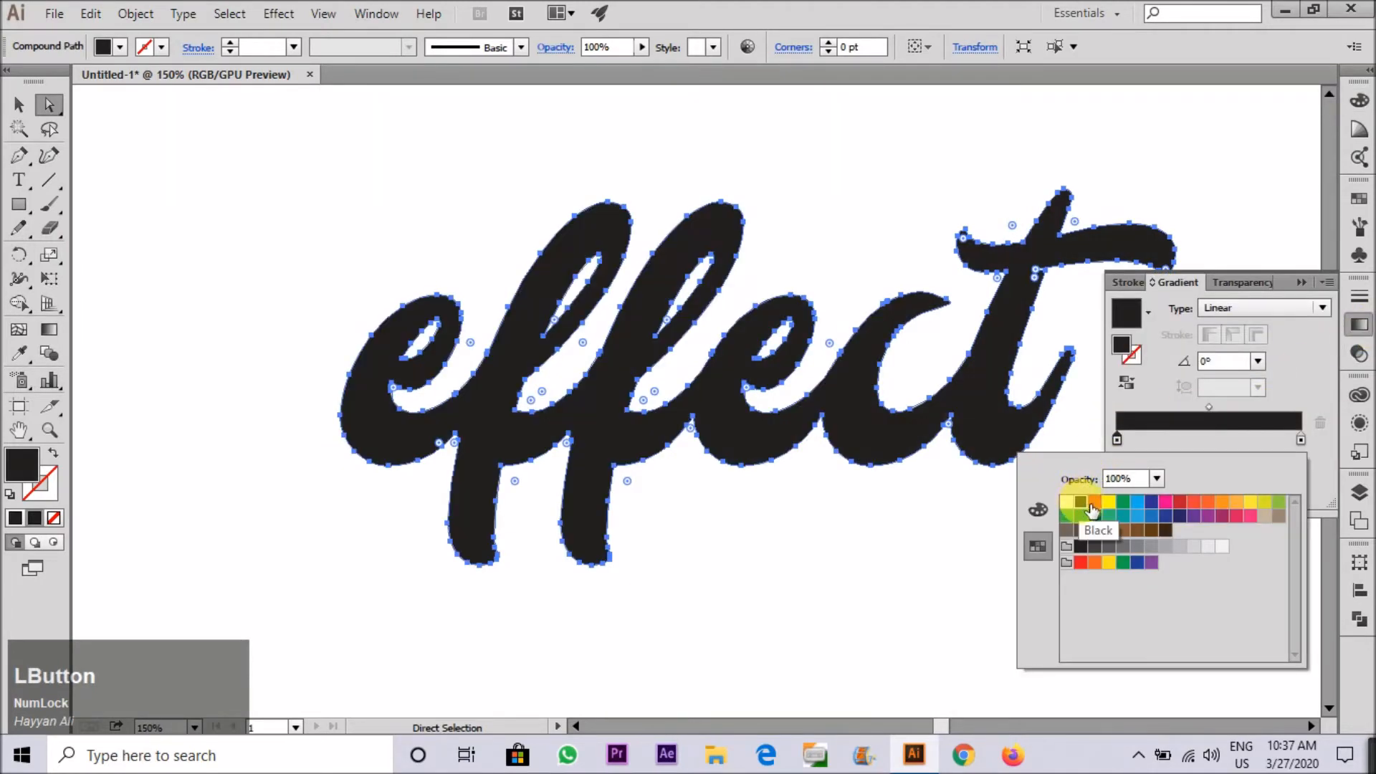
pyautogui.click(1110, 503)
pyautogui.click(1301, 440)
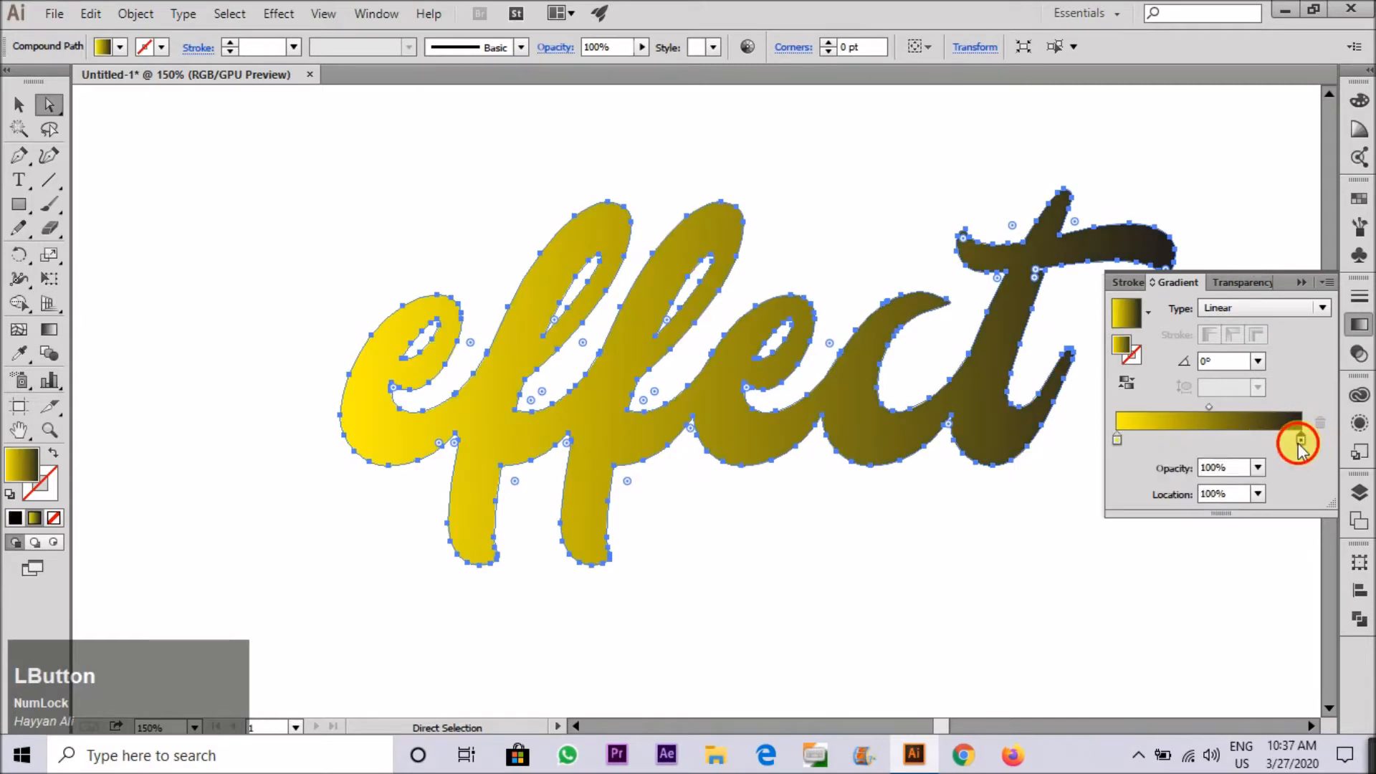
pyautogui.doubleClick(1301, 441)
pyautogui.click(1162, 515)
pyautogui.click(870, 191)
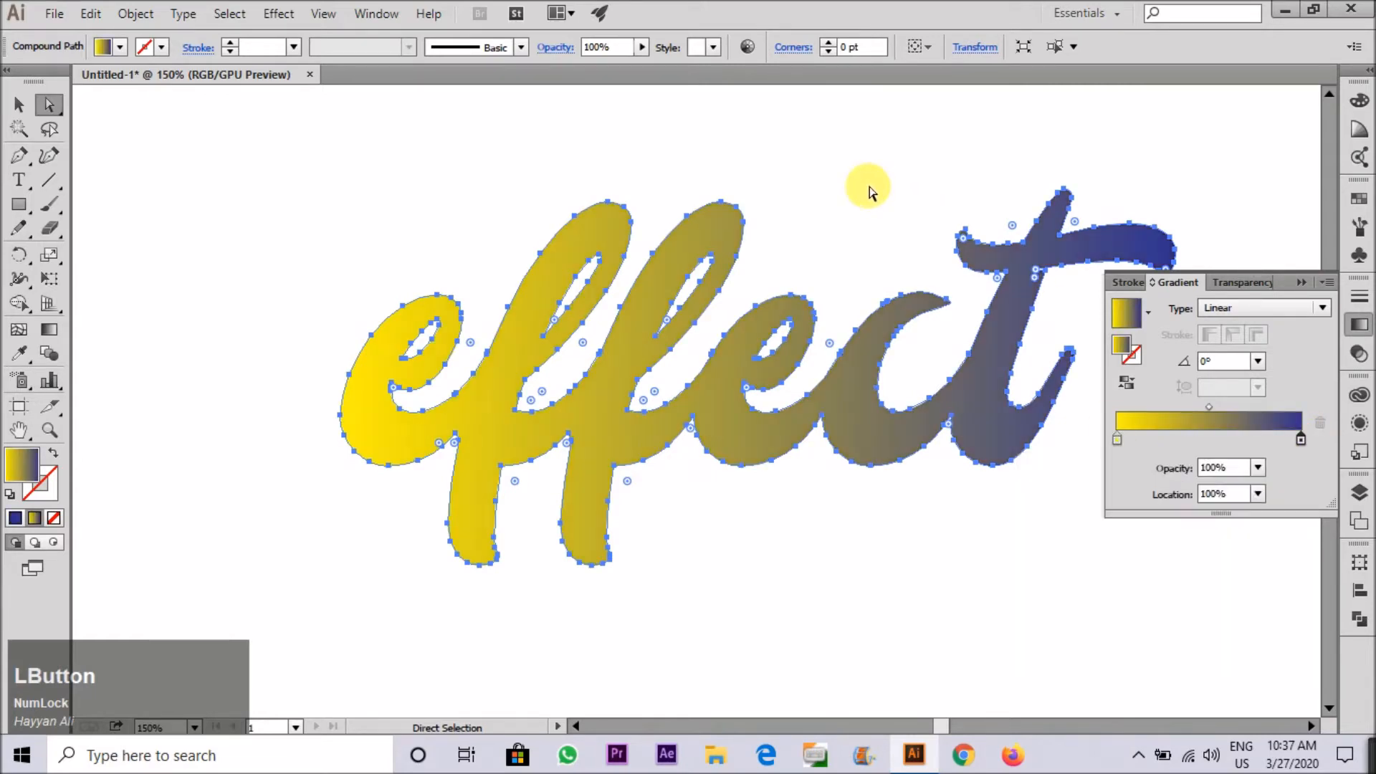
# Redraw the lettering's gradient almost vertically at about -89.3°, running from yellow at the top to blue at the bottom, and deselect it.
pyautogui.scroll(-3, 592, 439)
pyautogui.click(620, 418)
pyautogui.scroll(2, 536, 423)
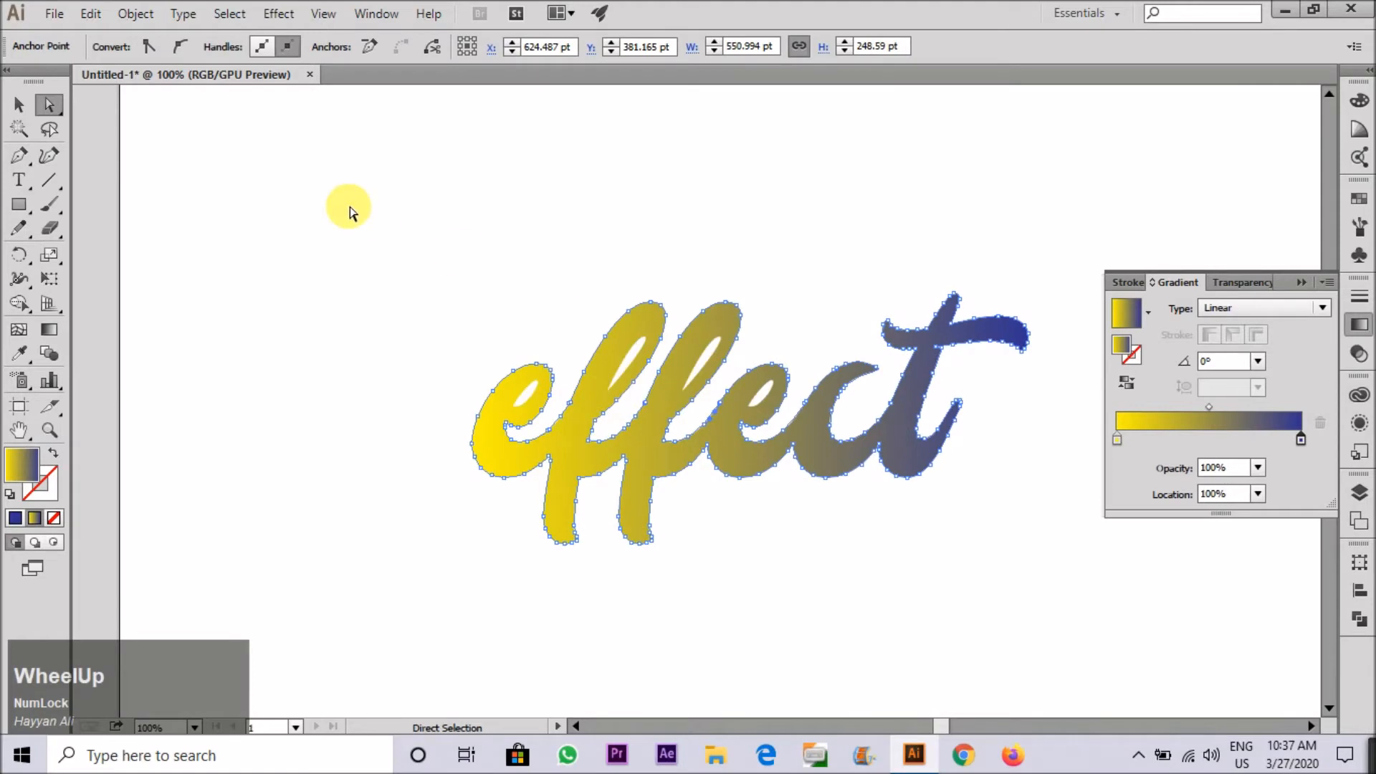
pyautogui.press('v')
pyautogui.press('g')
pyautogui.moveTo(749, 299); pyautogui.dragTo(750, 693)
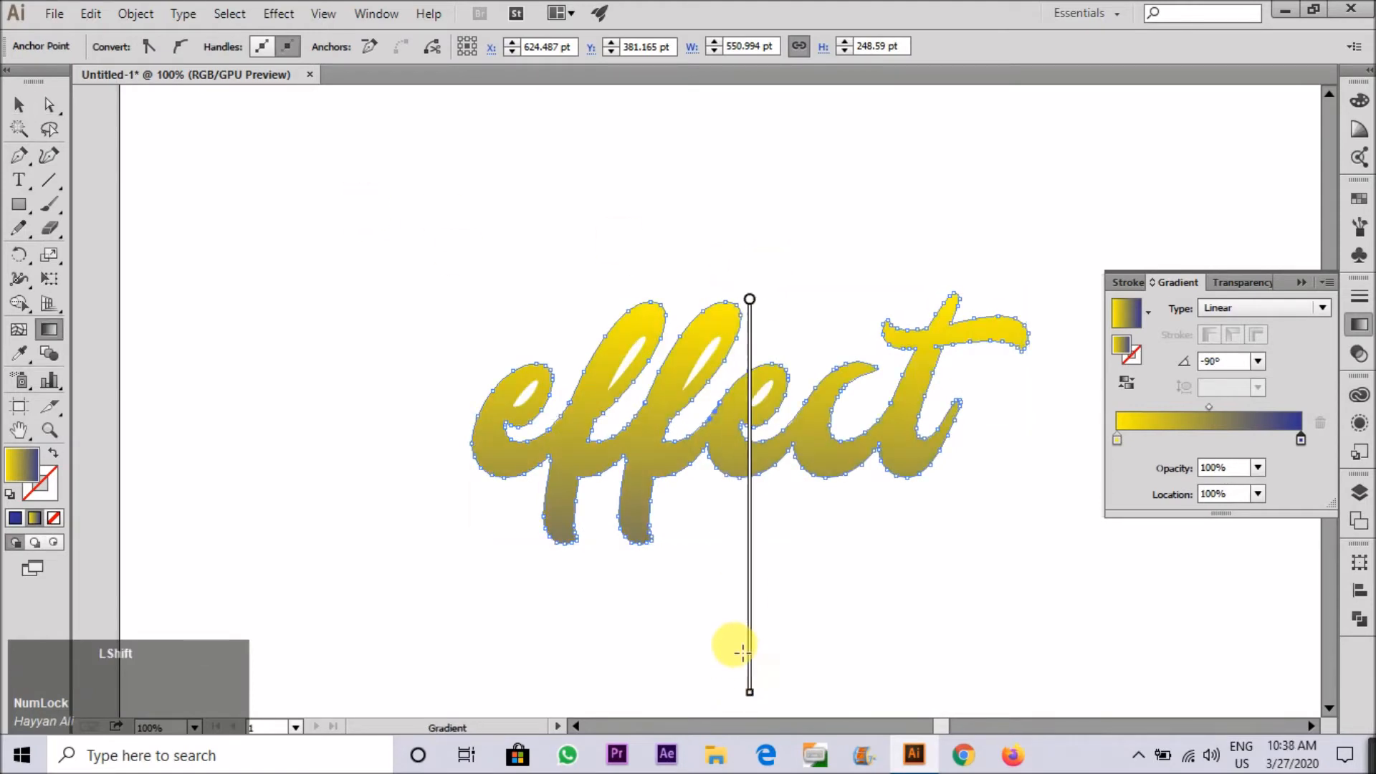
pyautogui.scroll(-1, 691, 364)
pyautogui.moveTo(706, 276); pyautogui.dragTo(722, 584)
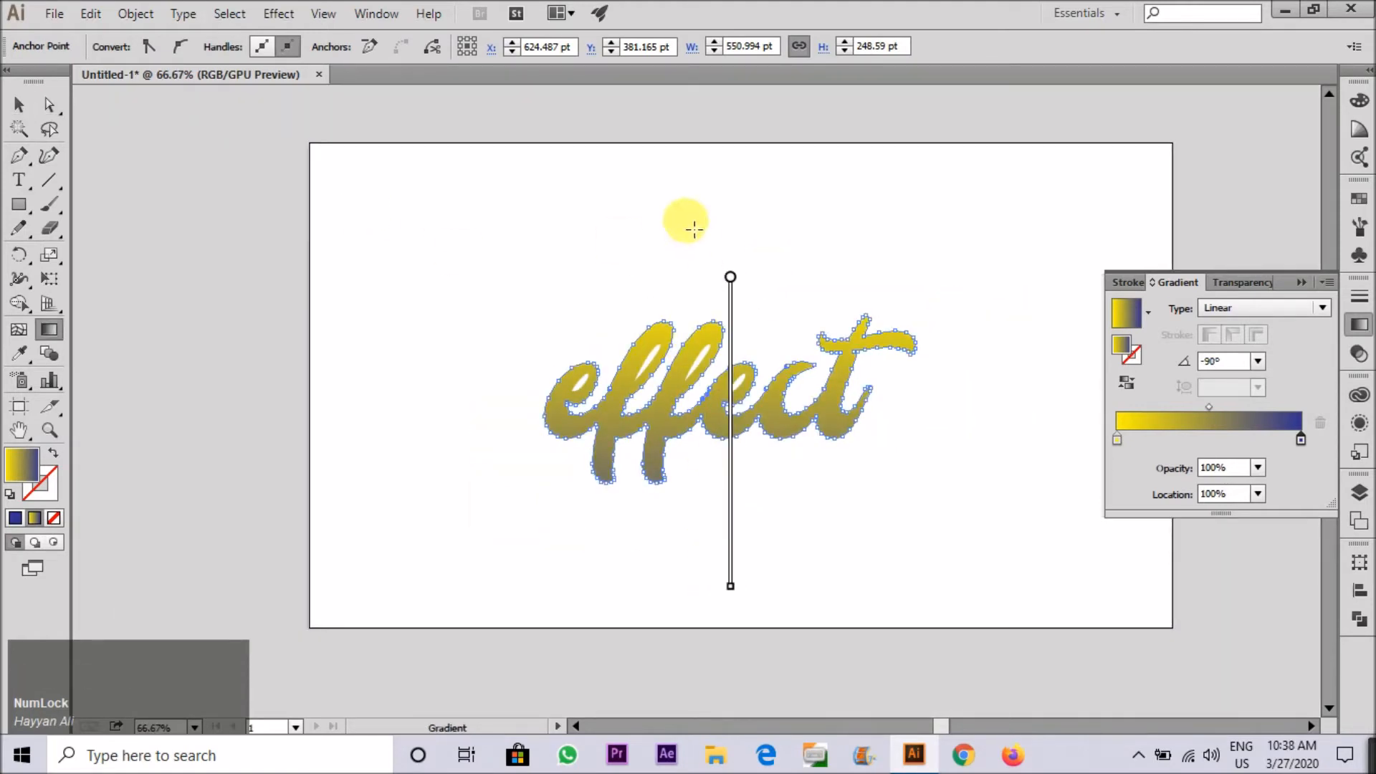
pyautogui.moveTo(687, 223); pyautogui.dragTo(693, 455)
pyautogui.moveTo(681, 250); pyautogui.dragTo(670, 492)
pyautogui.moveTo(645, 270); pyautogui.dragTo(662, 531)
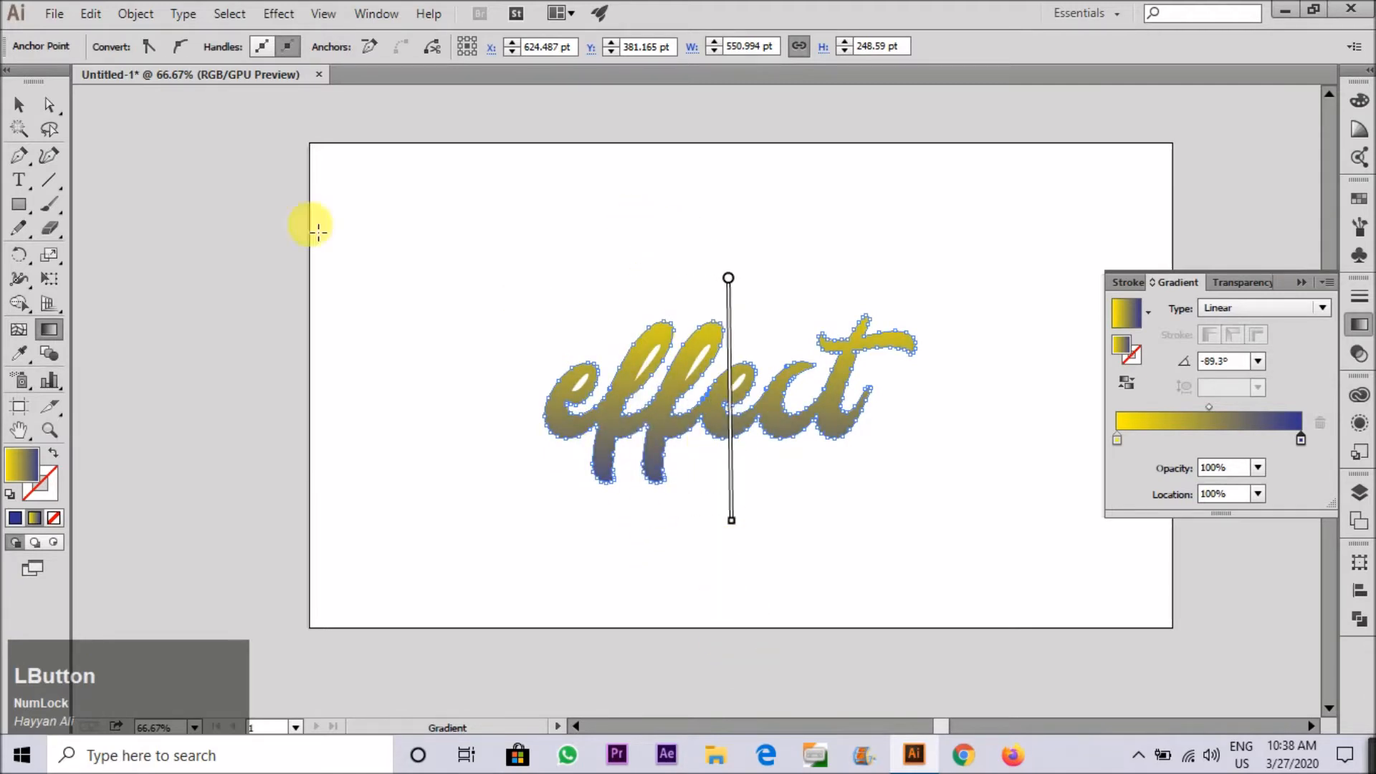
pyautogui.click(19, 106)
pyautogui.click(218, 137)
# Duplicate the gradient lettering in place and give the copy a white fill with the Eyedropper.
pyautogui.scroll(-1, 462, 381)
pyautogui.scroll(2, 587, 395)
pyautogui.click(582, 394)
pyautogui.hotkey('ctrl', 'c')
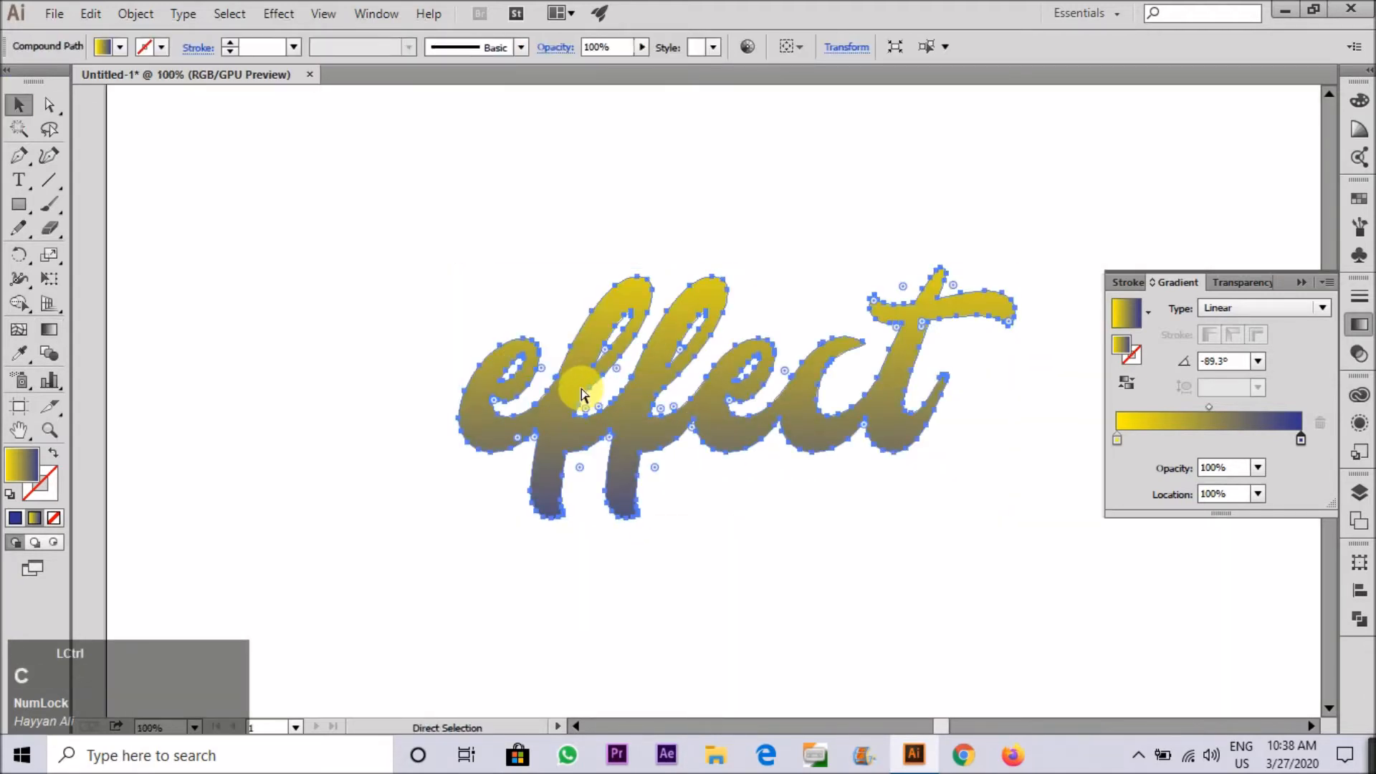
pyautogui.click(369, 215)
pyautogui.click(593, 422)
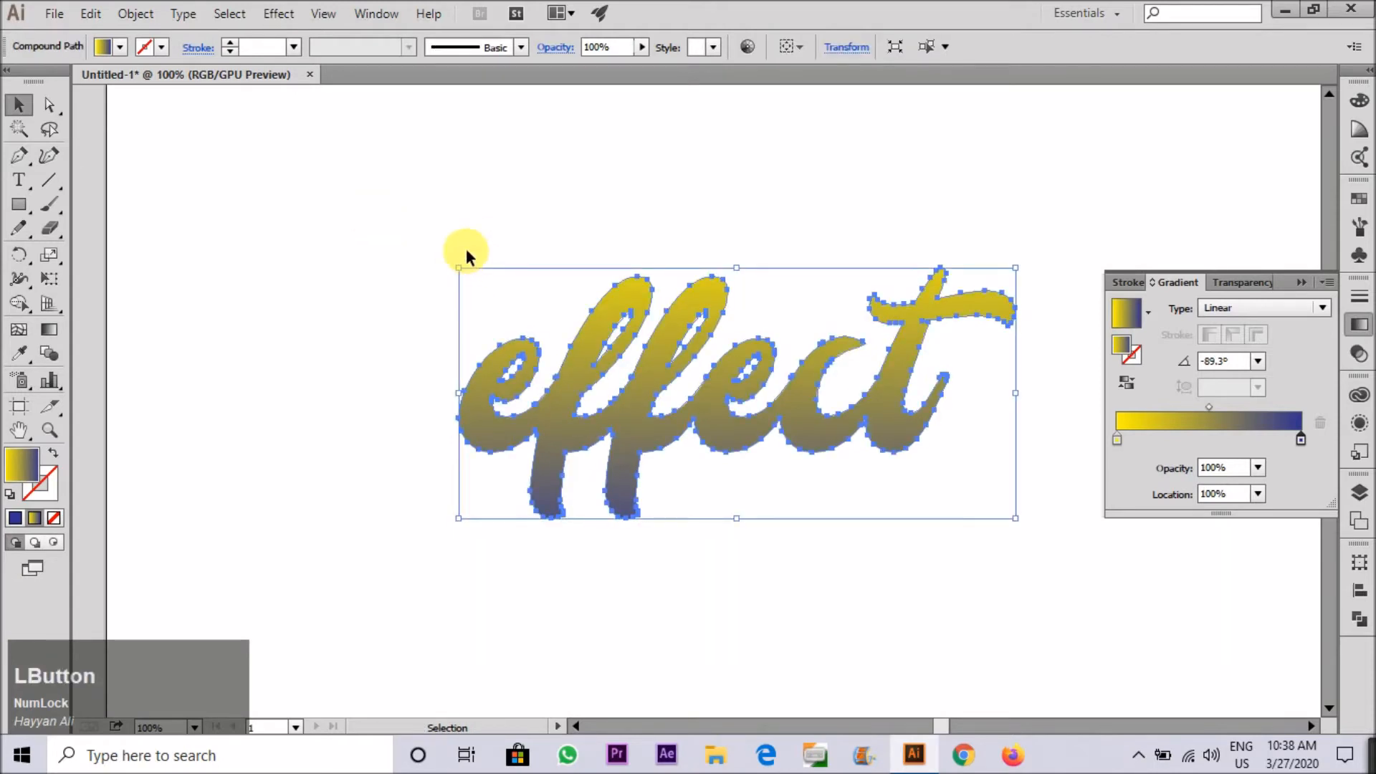
pyautogui.press('i')
pyautogui.click(392, 220)
pyautogui.click(23, 105)
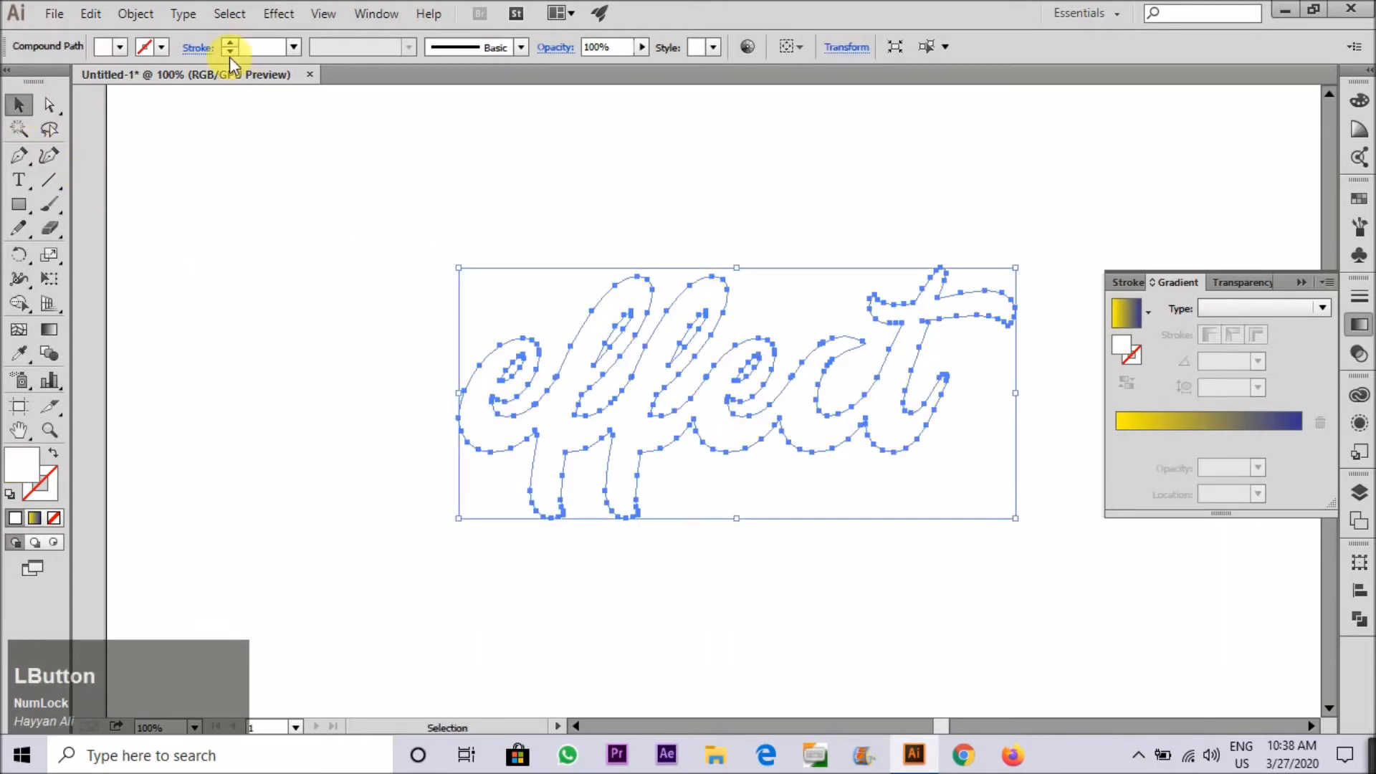
# Give the white copy a 60 pt black stroke and send it behind the gradient lettering.
pyautogui.click(230, 45)
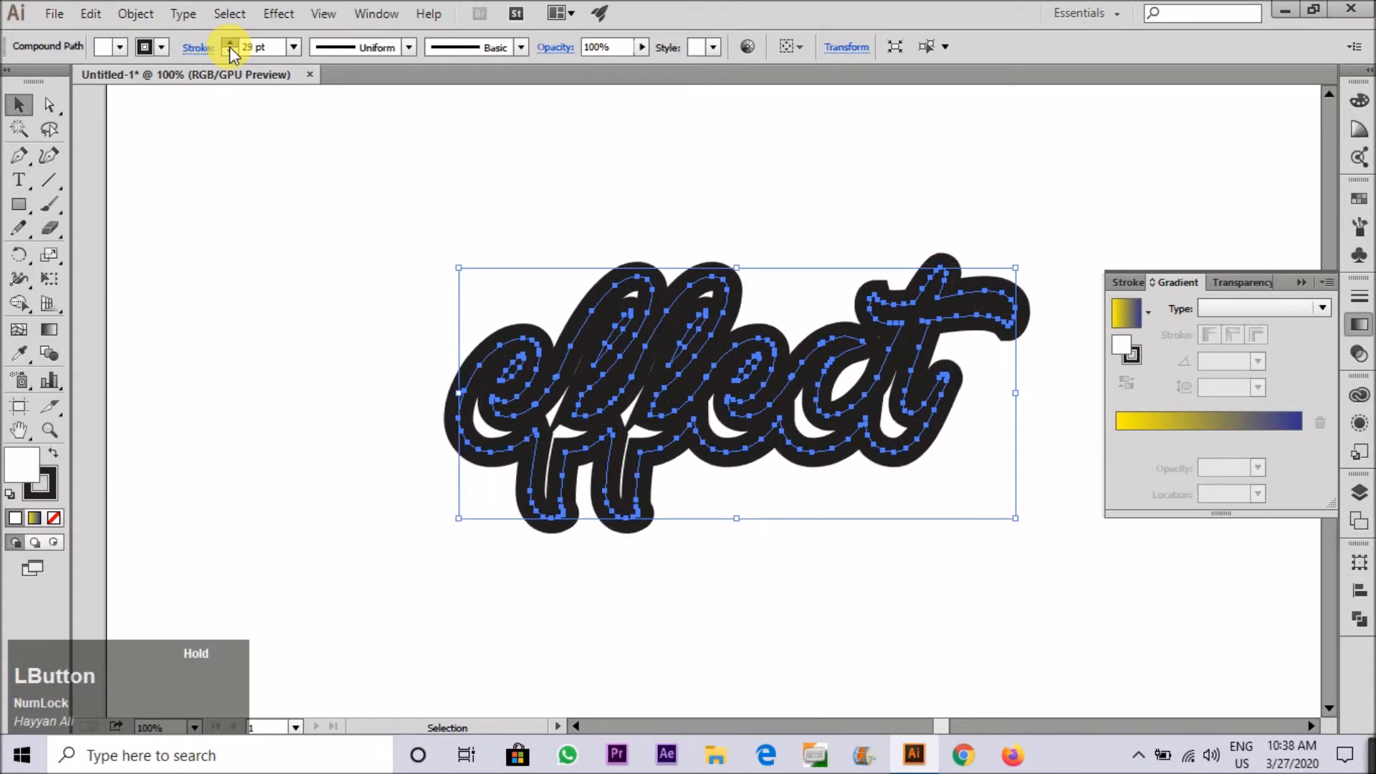
pyautogui.click(294, 47)
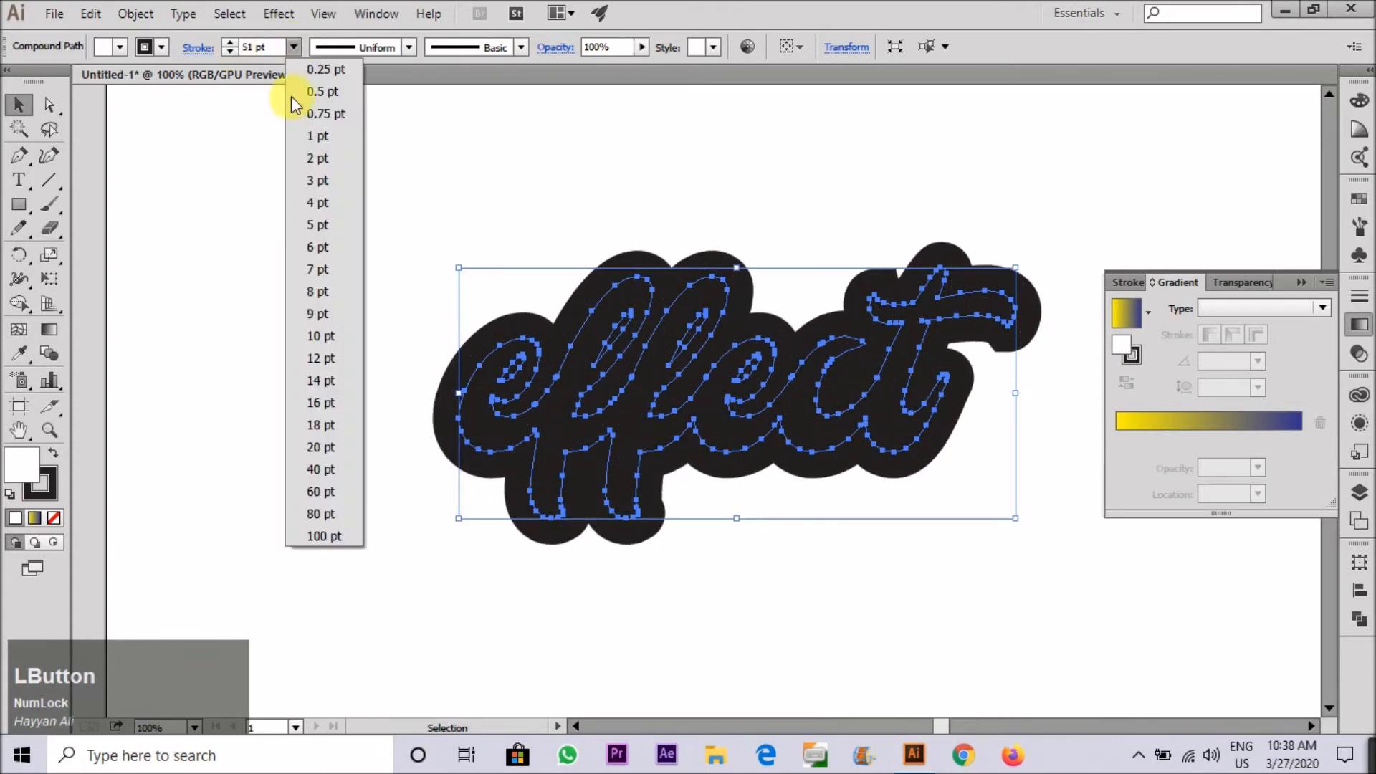
pyautogui.click(324, 513)
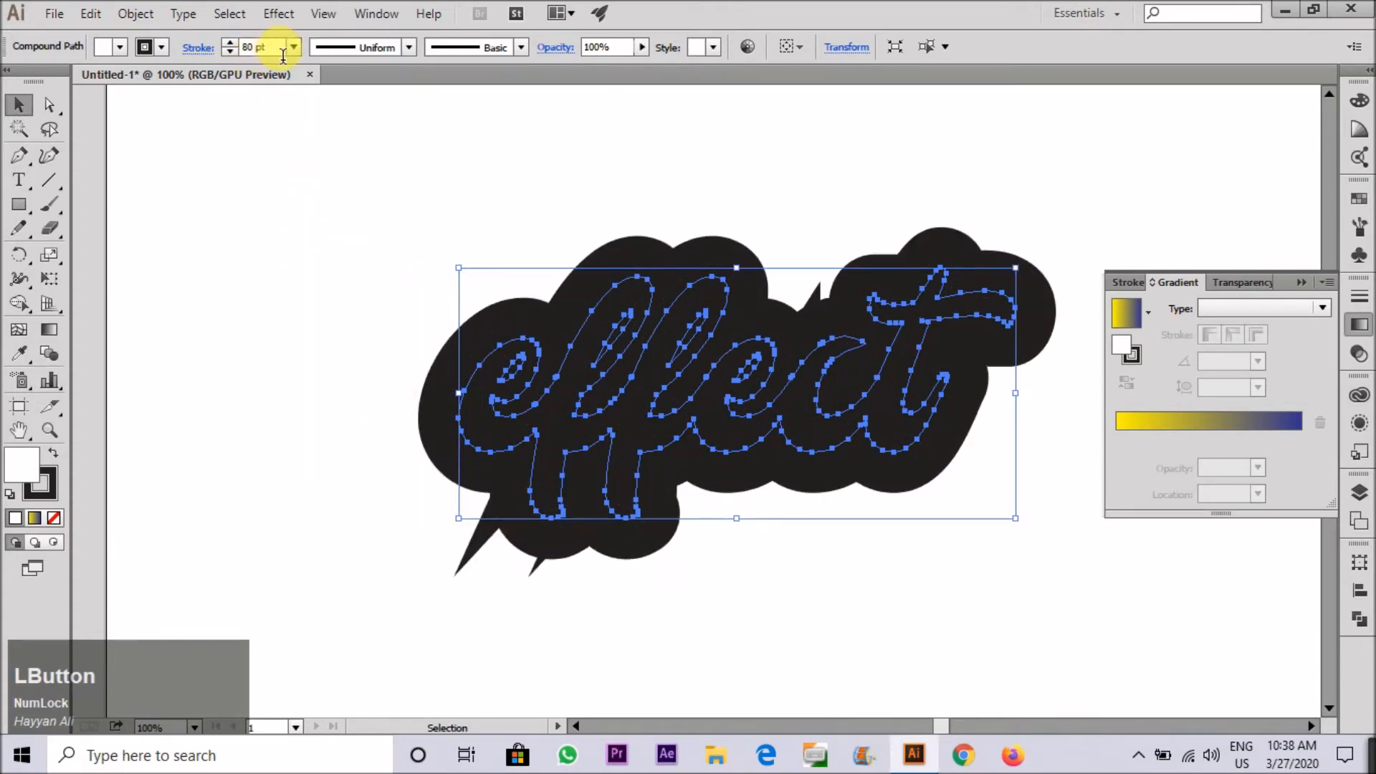
pyautogui.click(293, 47)
pyautogui.click(321, 491)
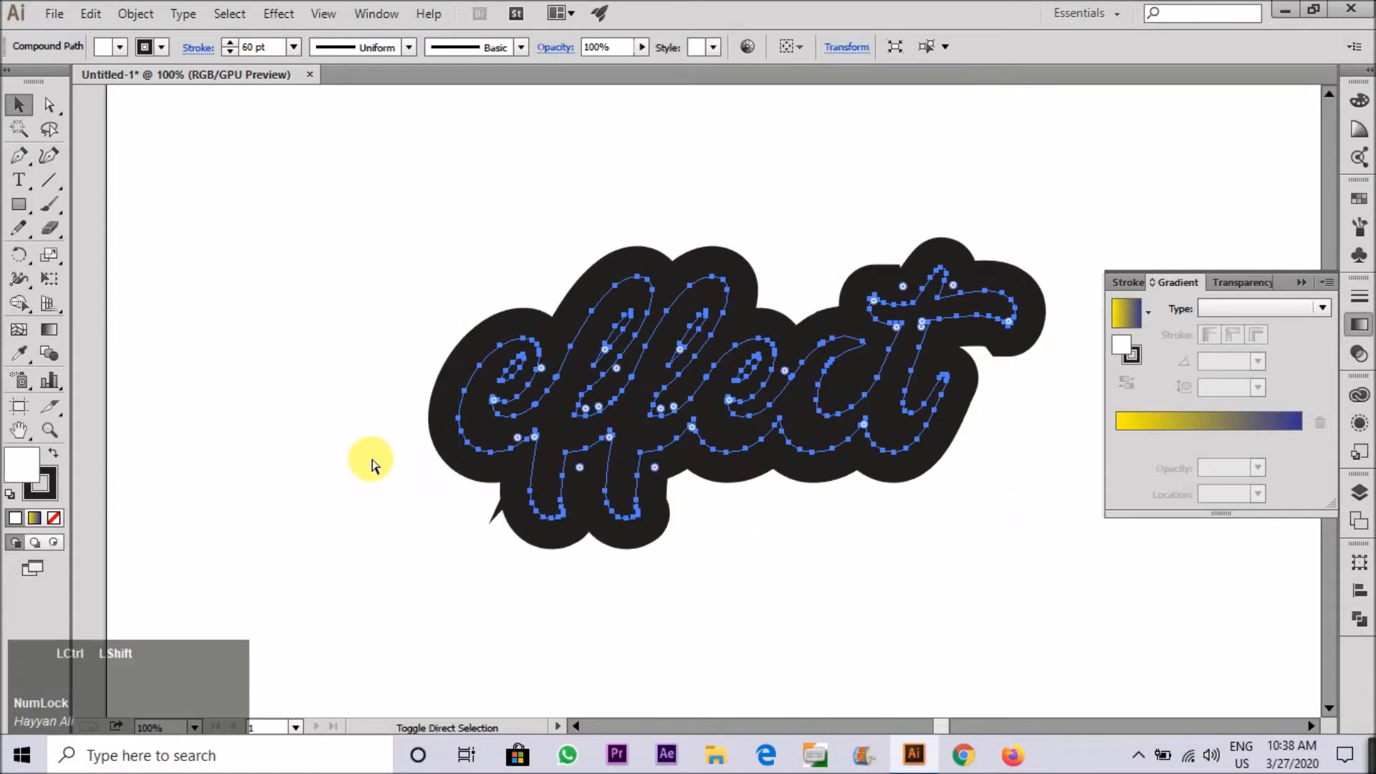
pyautogui.hotkey('ctrl', '[')
pyautogui.click(208, 179)
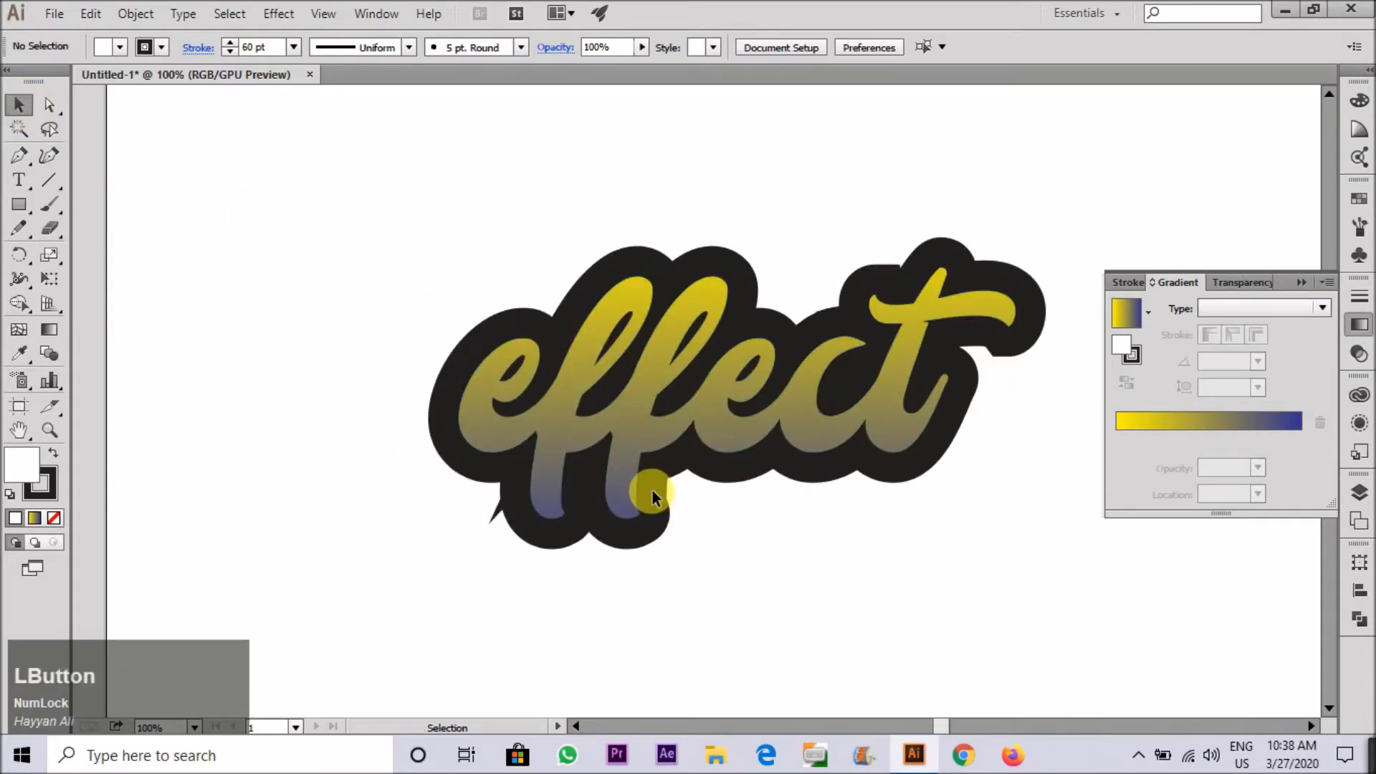
# Select the lettering and its outlined copy, expand their fill and stroke, and deselect them.
pyautogui.click(636, 418)
pyautogui.moveTo(845, 631); pyautogui.dragTo(545, 316)
pyautogui.click(135, 14)
pyautogui.click(290, 230)
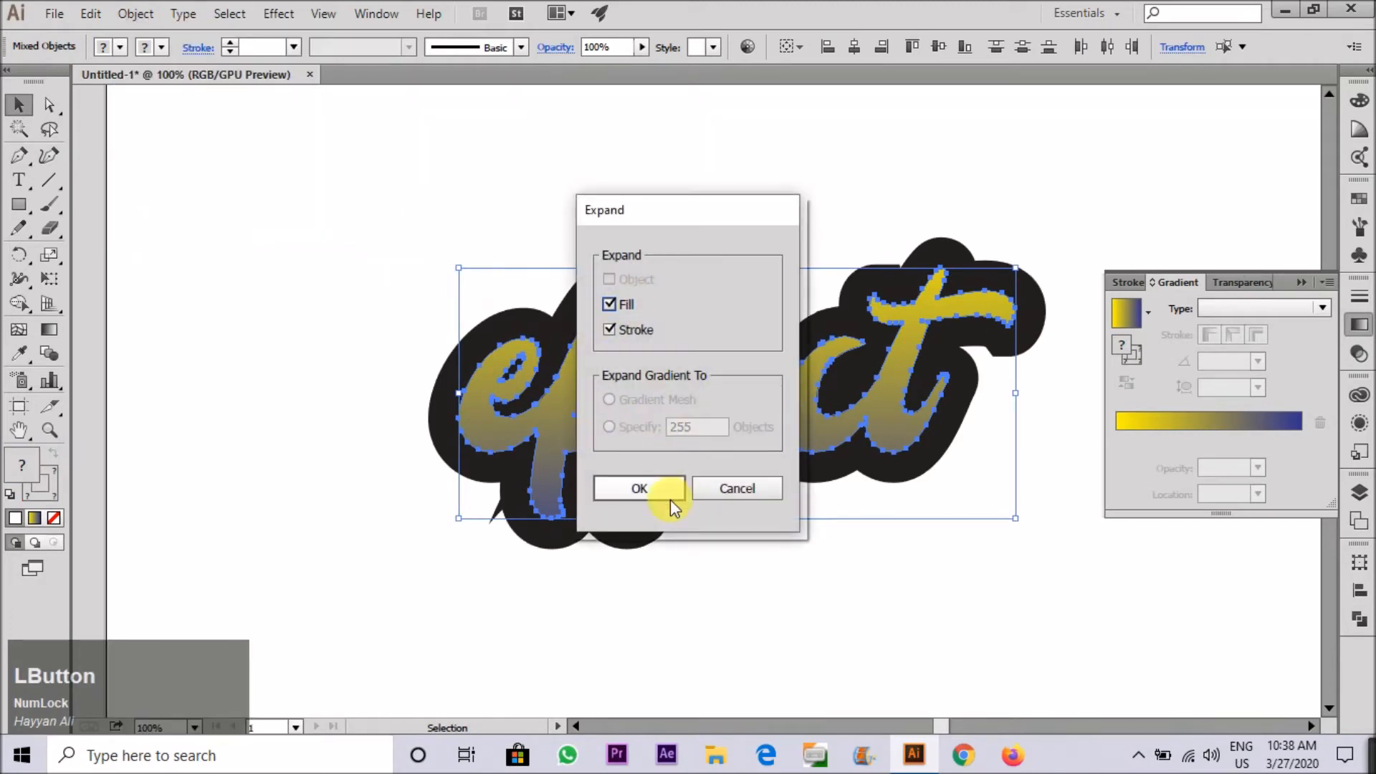
pyautogui.click(645, 487)
pyautogui.click(399, 221)
# Delete the anchor point of the spike beside the first f's descender on the black outline.
pyautogui.scroll(3, 408, 520)
pyautogui.press('a')
pyautogui.moveTo(406, 527); pyautogui.dragTo(455, 593)
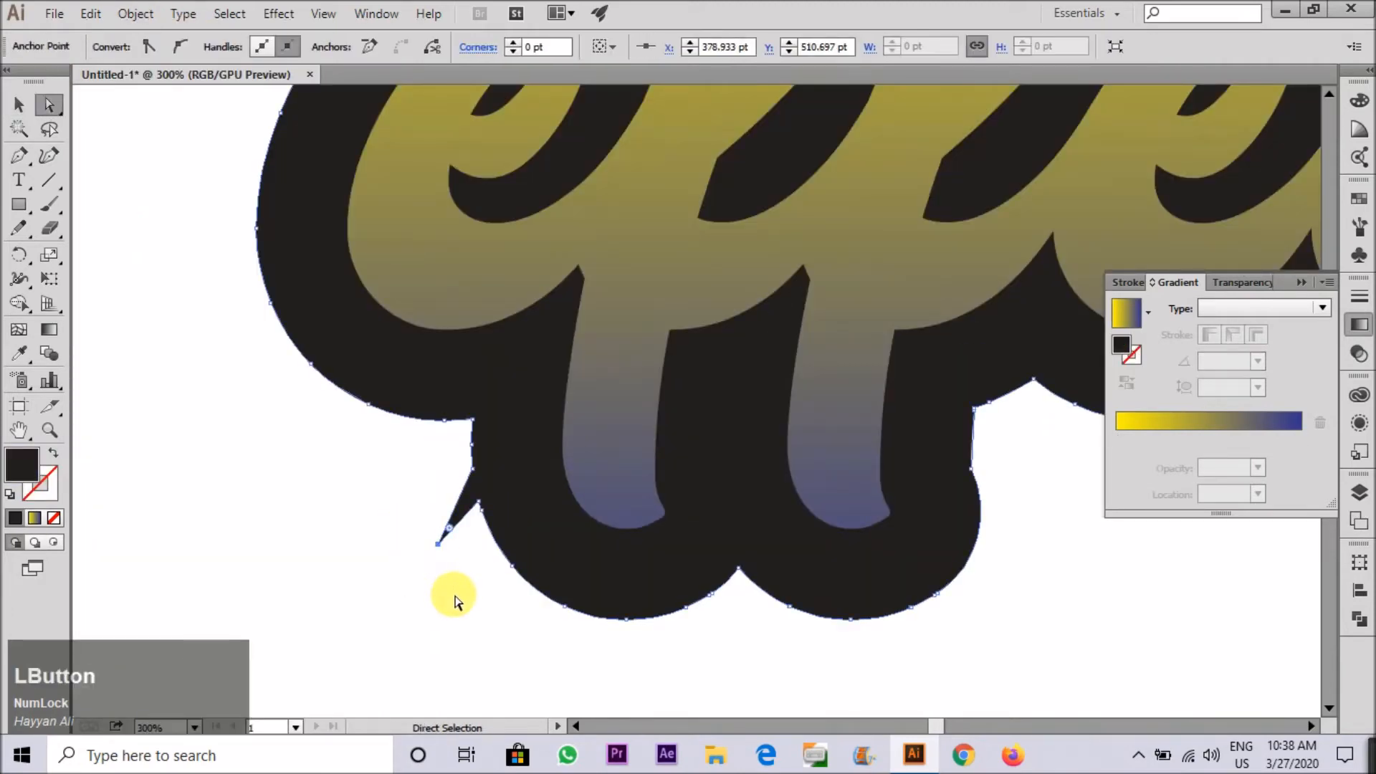
pyautogui.press('Delete')
pyautogui.scroll(-4, 455, 559)
pyautogui.press('v')
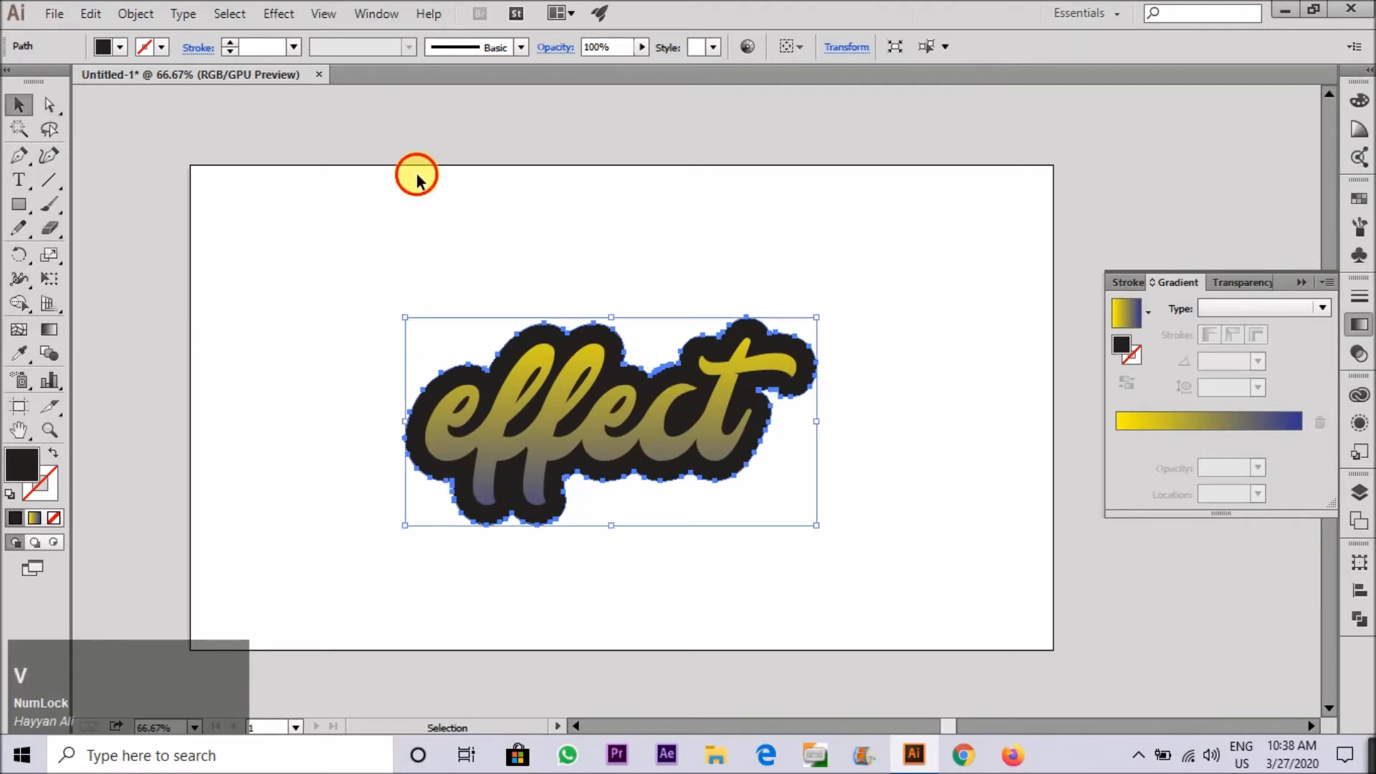
pyautogui.click(418, 175)
# Move the lettering and its black outline near the middle of the artboard and group them.
pyautogui.scroll(-1, 501, 347)
pyautogui.moveTo(332, 283); pyautogui.dragTo(697, 528)
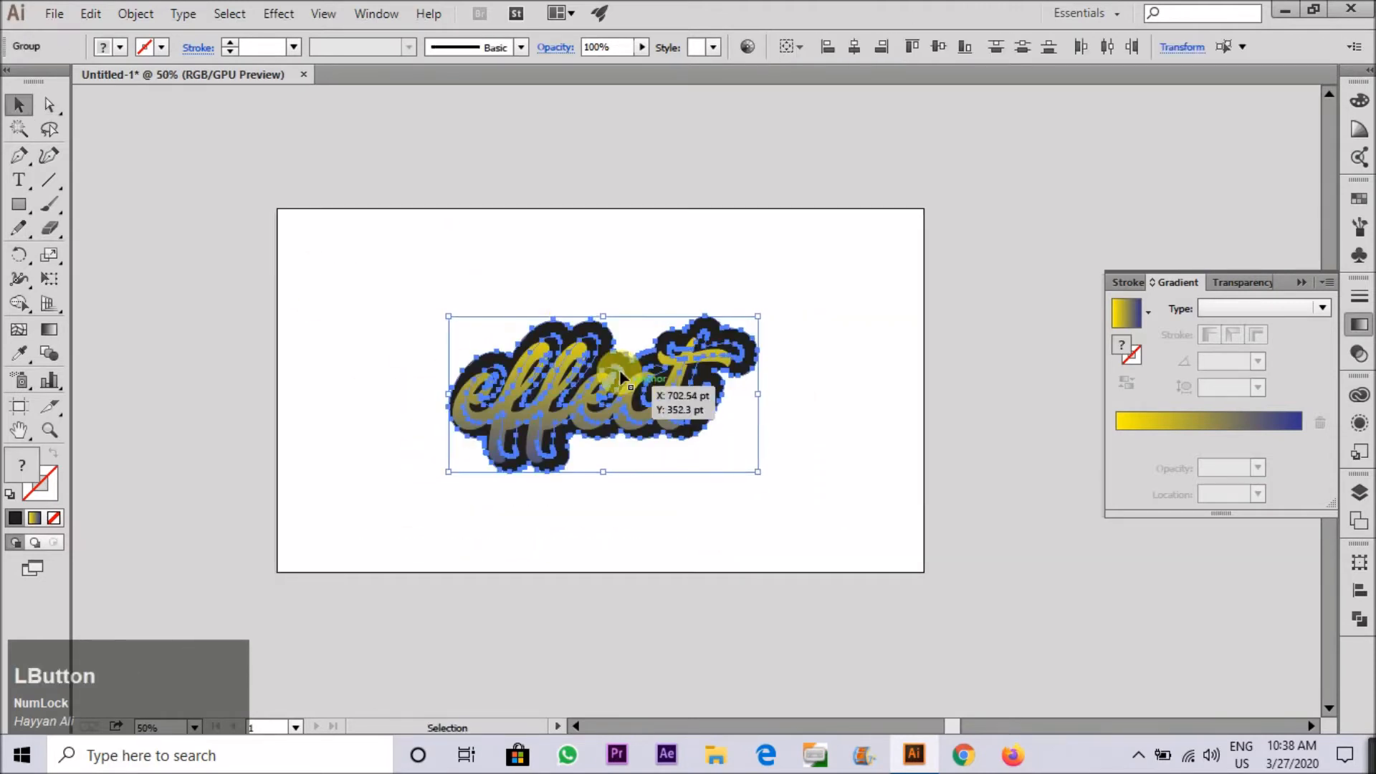
pyautogui.hotkey('ctrl', 'alt', '2')
pyautogui.click(784, 526)
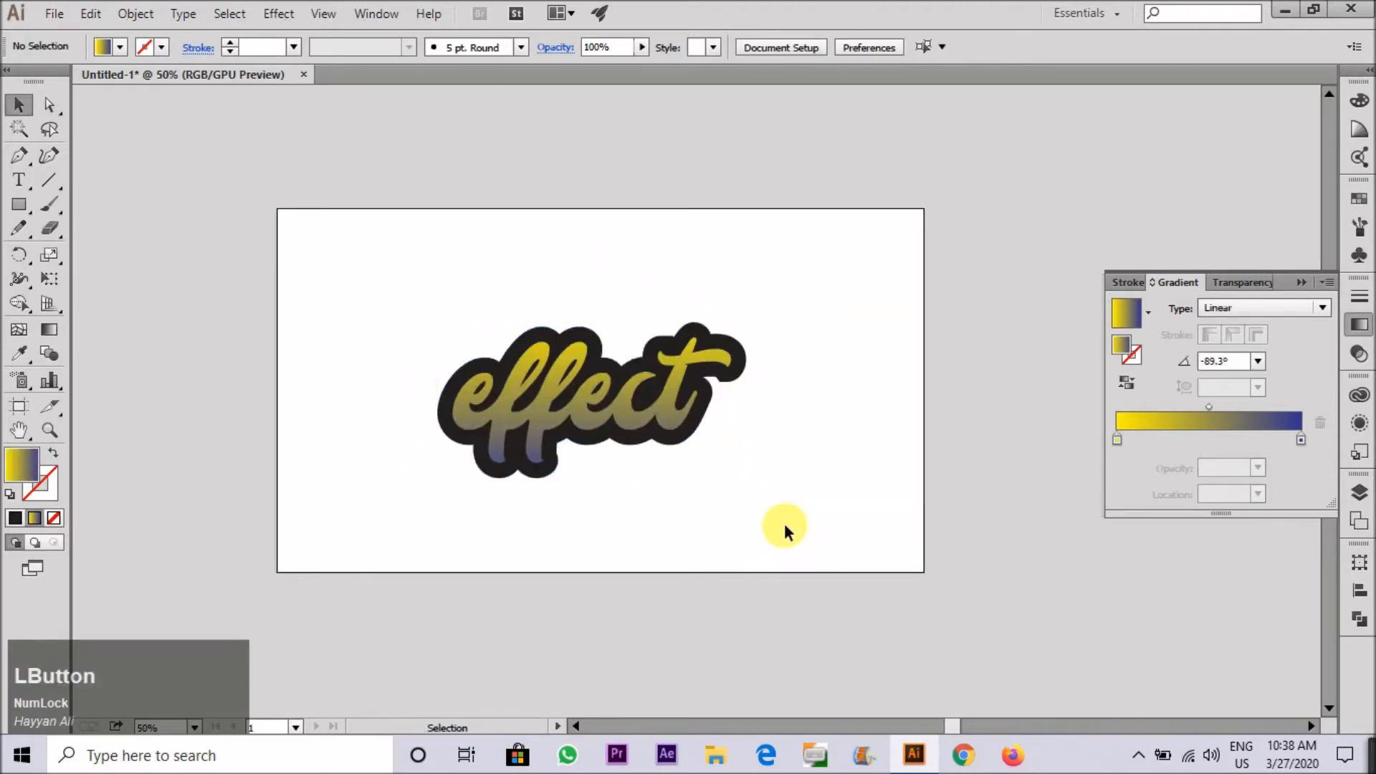
pyautogui.moveTo(785, 526); pyautogui.dragTo(441, 315)
pyautogui.moveTo(499, 367); pyautogui.dragTo(510, 362)
pyautogui.hotkey('ctrl', 'g')
pyautogui.click(473, 280)
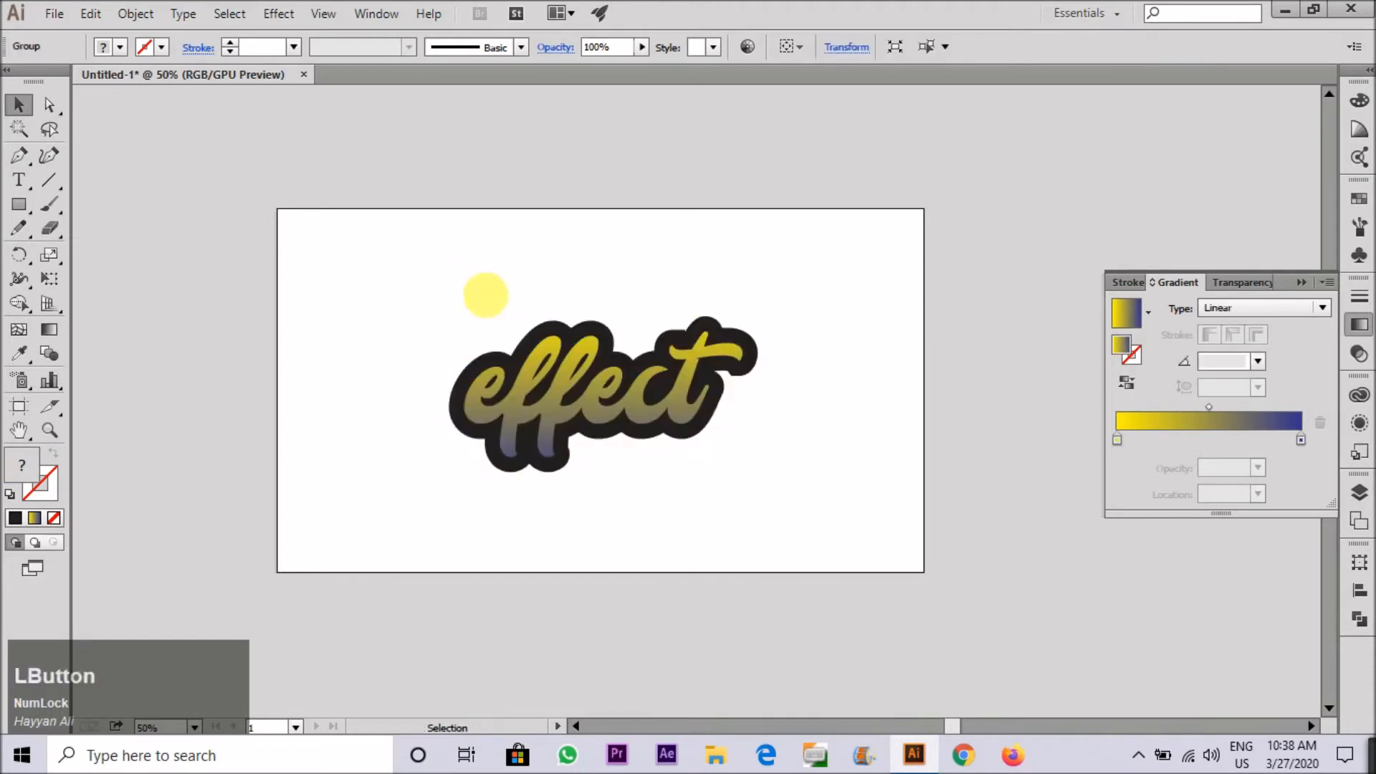
# Draw a 1280 × 720 pt rectangle covering the whole artboard.
pyautogui.scroll(-1, 573, 262)
pyautogui.scroll(1, 562, 265)
pyautogui.press('m')
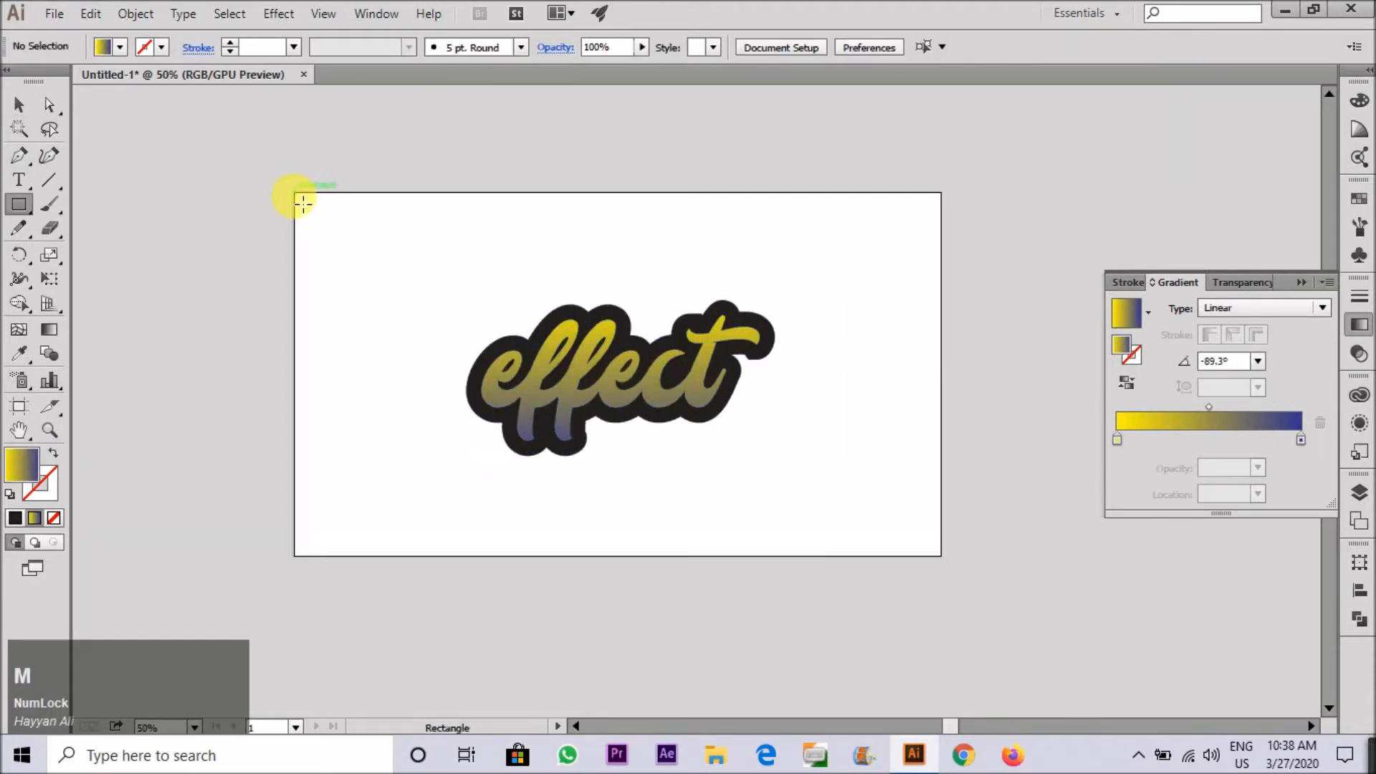
pyautogui.moveTo(296, 194); pyautogui.dragTo(950, 567)
# Stretch the rectangle's gradient vertically at -90° well beyond its edges, and send the rectangle behind the lettering.
pyautogui.scroll(-3, 932, 563)
pyautogui.press('g')
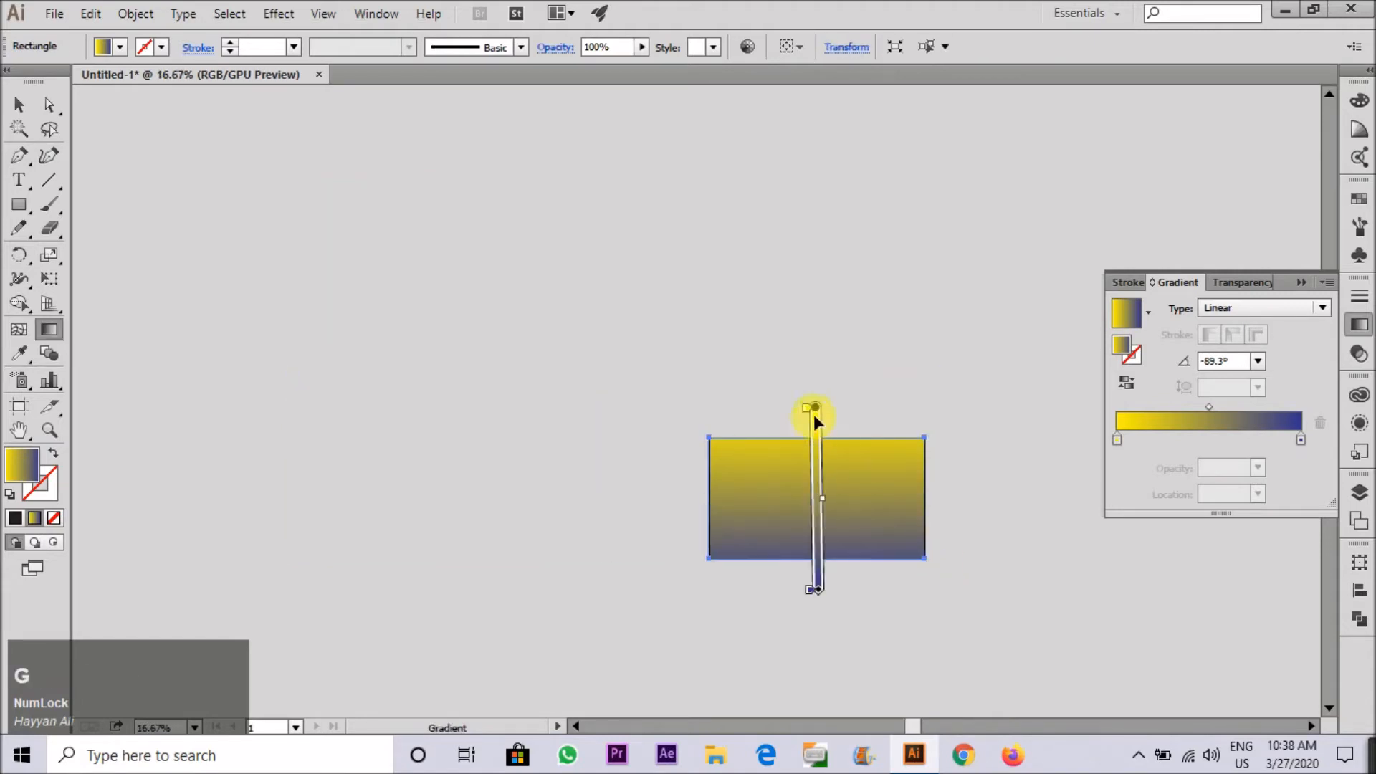
pyautogui.scroll(-4, 771, 304)
pyautogui.scroll(3, 685, 407)
pyautogui.moveTo(706, 146); pyautogui.dragTo(712, 529)
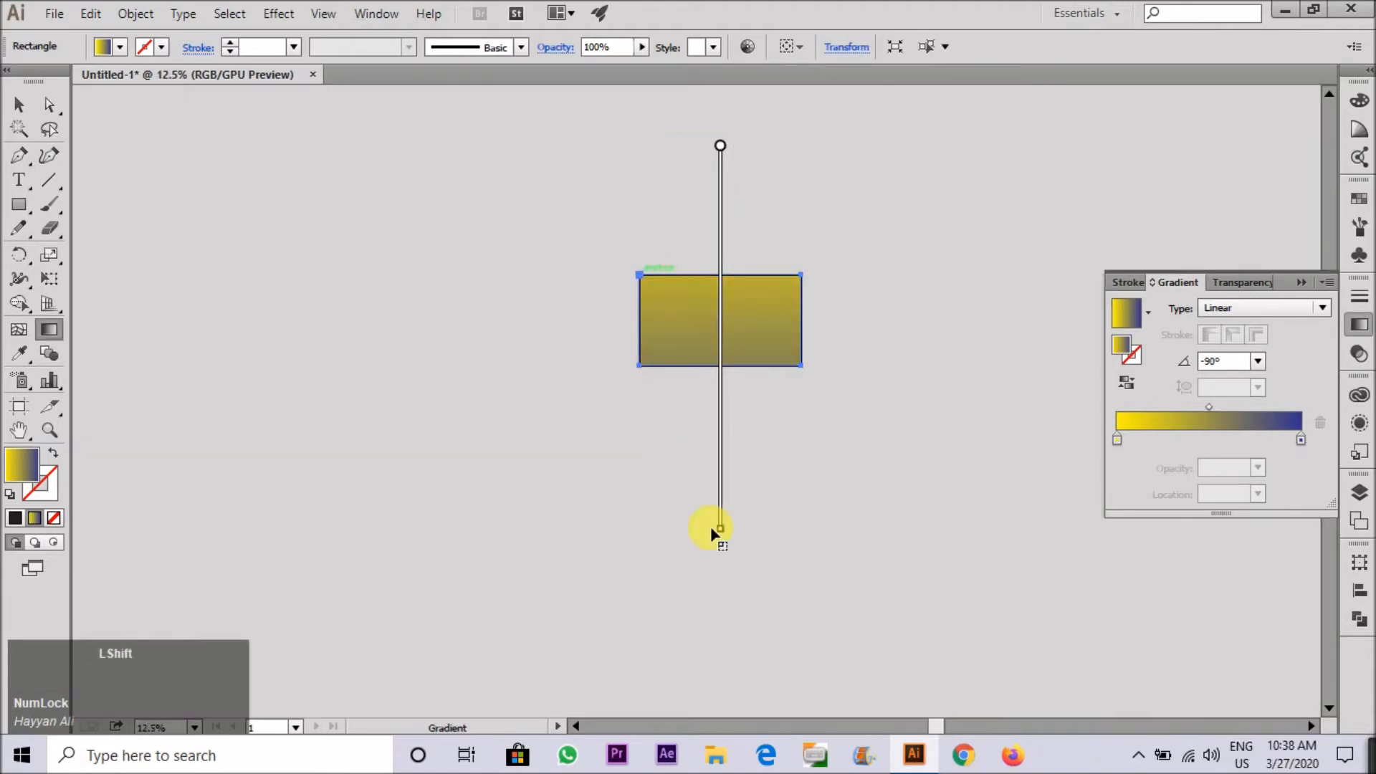
pyautogui.click(18, 105)
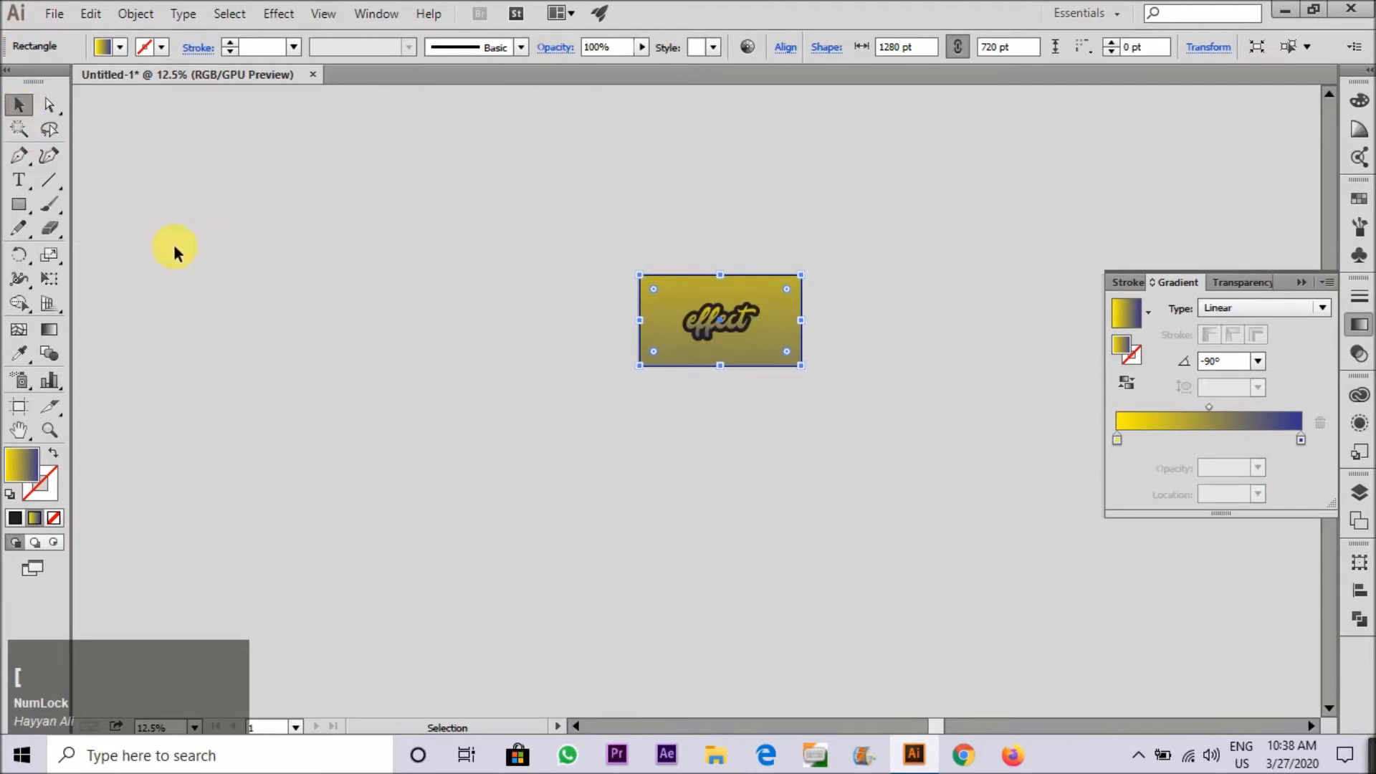
pyautogui.click(308, 283)
pyautogui.scroll(4, 731, 325)
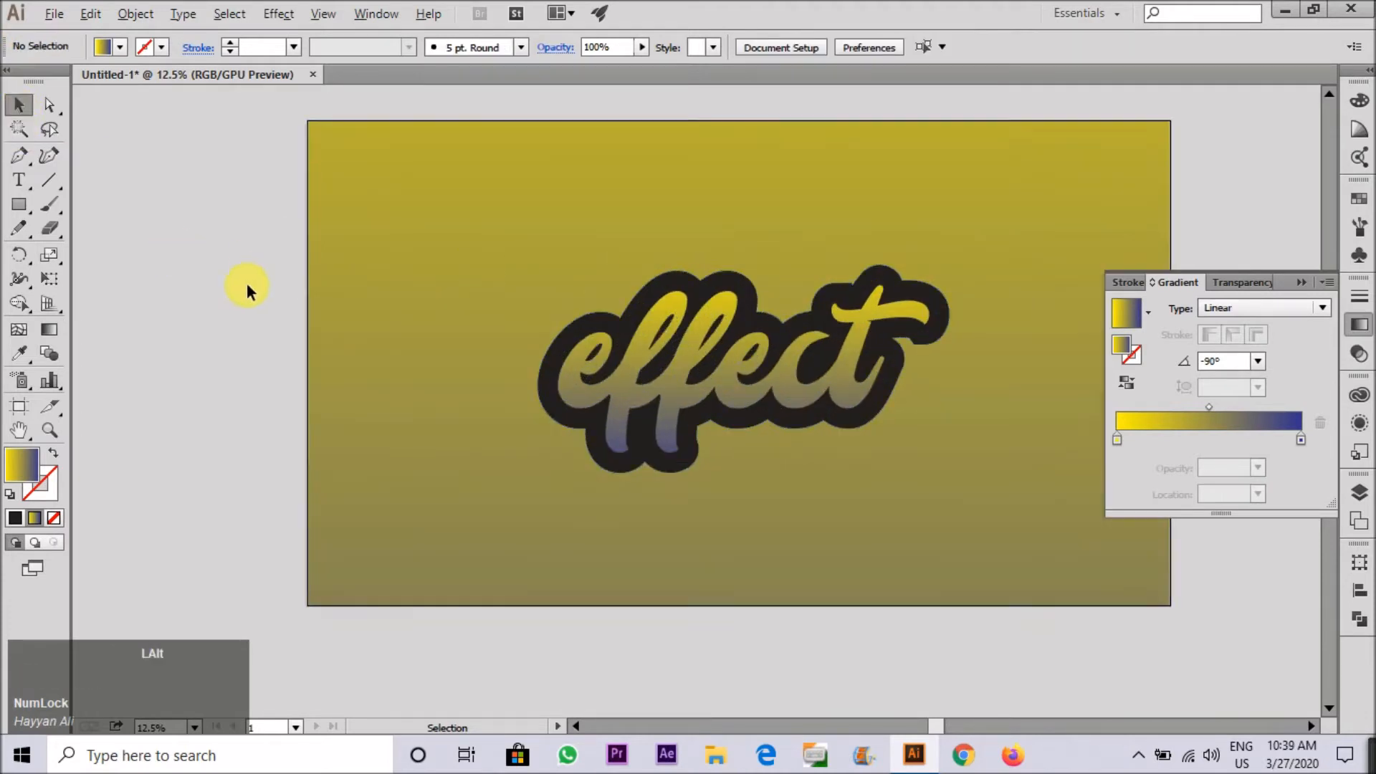
# Lock the gradient background rectangle and the lettering group.
pyautogui.scroll(-1, 252, 298)
pyautogui.click(485, 324)
pyautogui.scroll(-3, 486, 324)
pyautogui.click(371, 249)
pyautogui.scroll(8, 379, 248)
pyautogui.scroll(-7, 461, 342)
pyautogui.click(425, 307)
pyautogui.hotkey('ctrl', '2')
pyautogui.scroll(3, 541, 406)
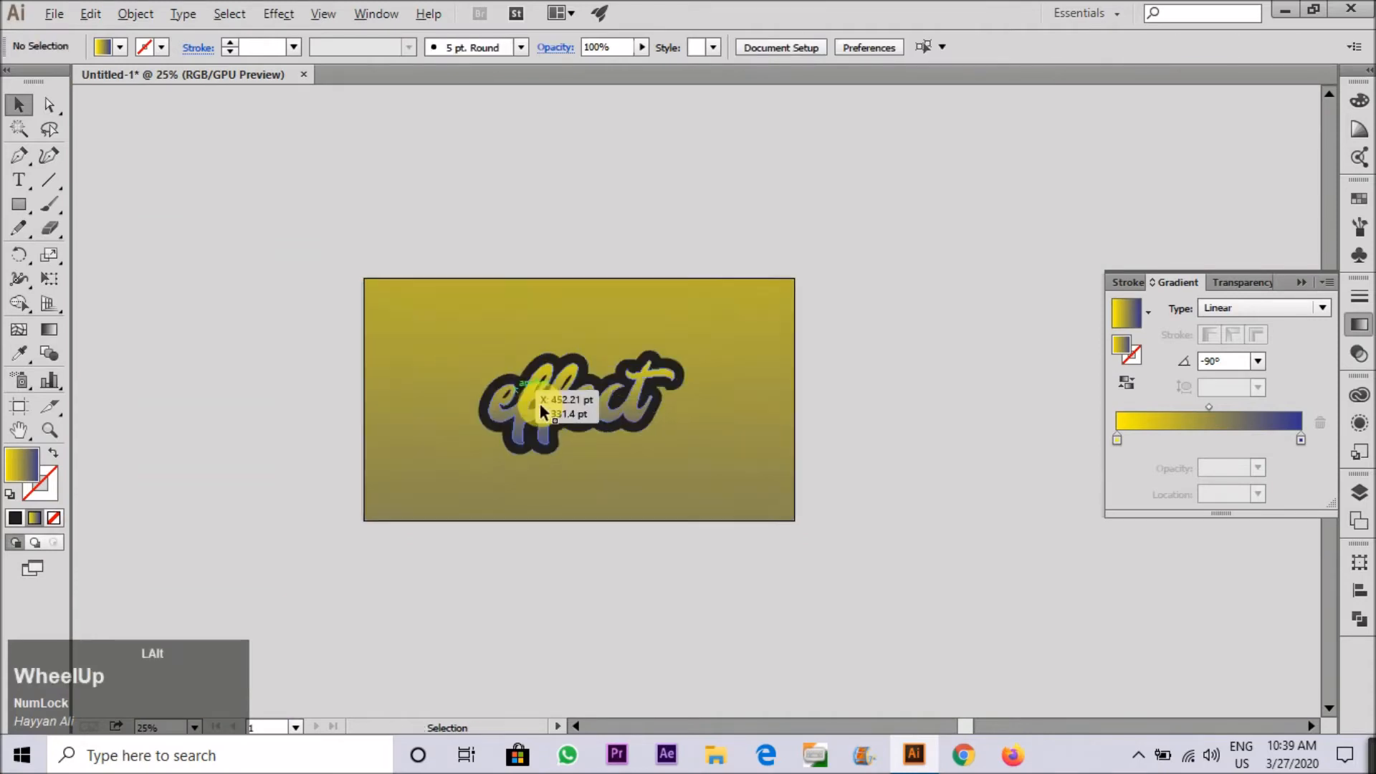
pyautogui.moveTo(408, 317); pyautogui.dragTo(979, 605)
pyautogui.hotkey('ctrl', '2')
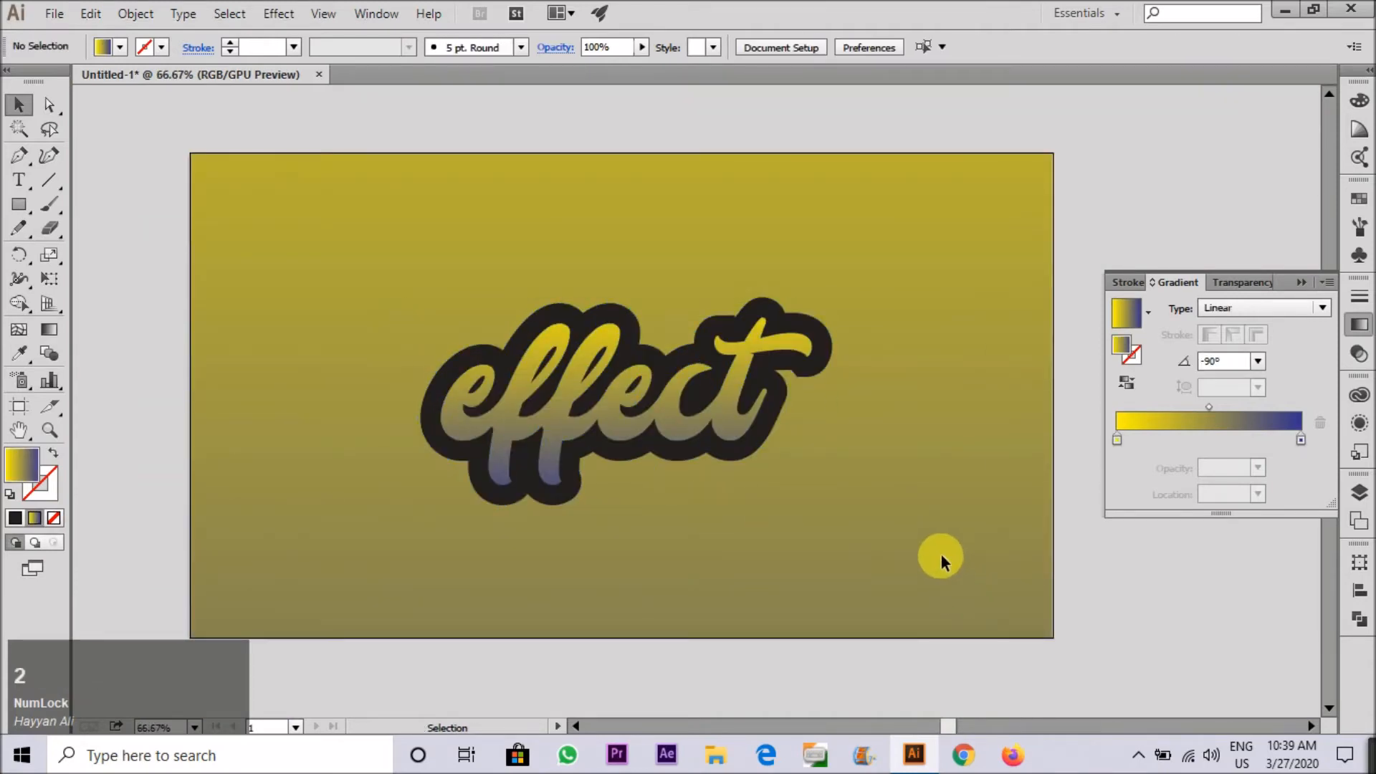
# Draw a curved path with the Pen tool along the inside of the first e's upper-left edge.
pyautogui.scroll(1, 821, 492)
pyautogui.scroll(-3, 1062, 351)
pyautogui.click(1301, 285)
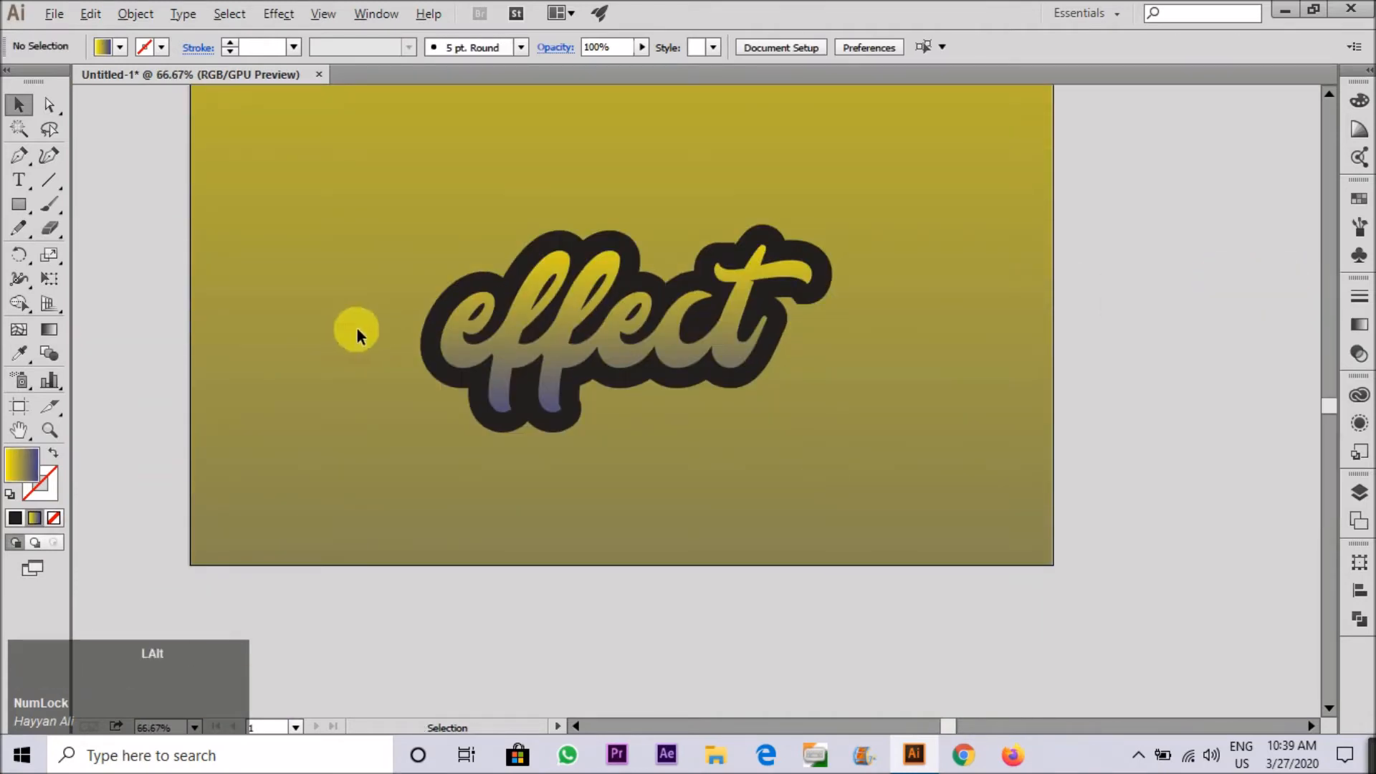
pyautogui.scroll(6, 400, 344)
pyautogui.scroll(2, 455, 491)
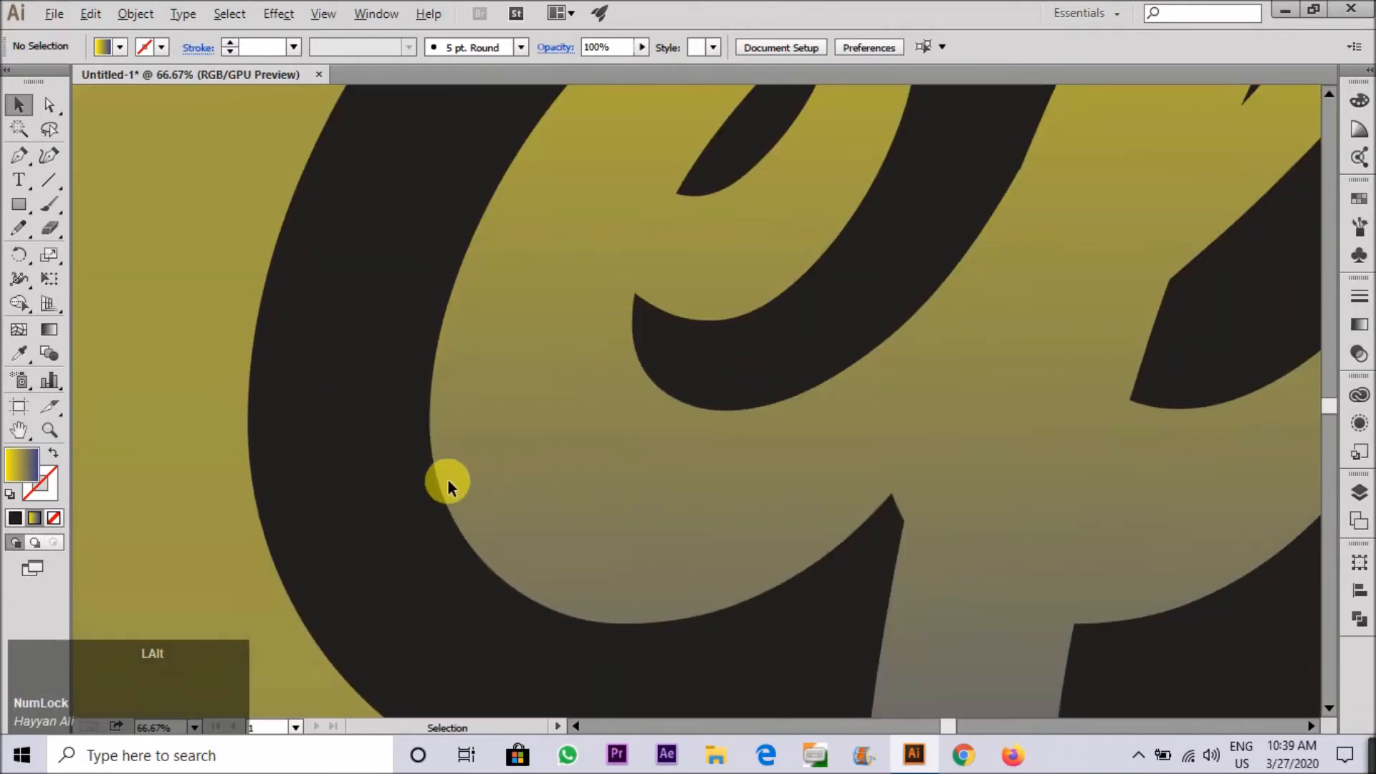
pyautogui.scroll(-4, 445, 437)
pyautogui.scroll(4, 445, 380)
pyautogui.press('p')
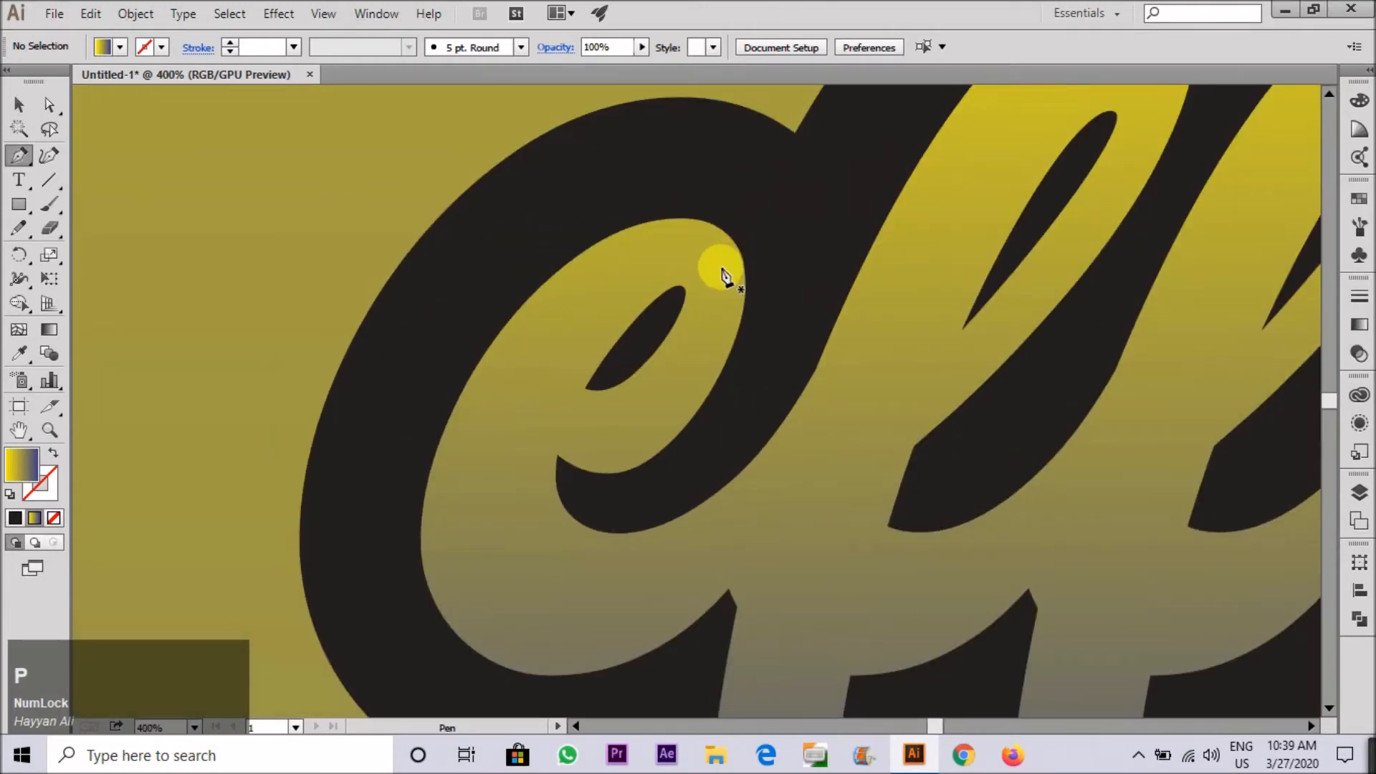
pyautogui.moveTo(664, 252); pyautogui.dragTo(664, 251)
pyautogui.moveTo(651, 248); pyautogui.dragTo(599, 273)
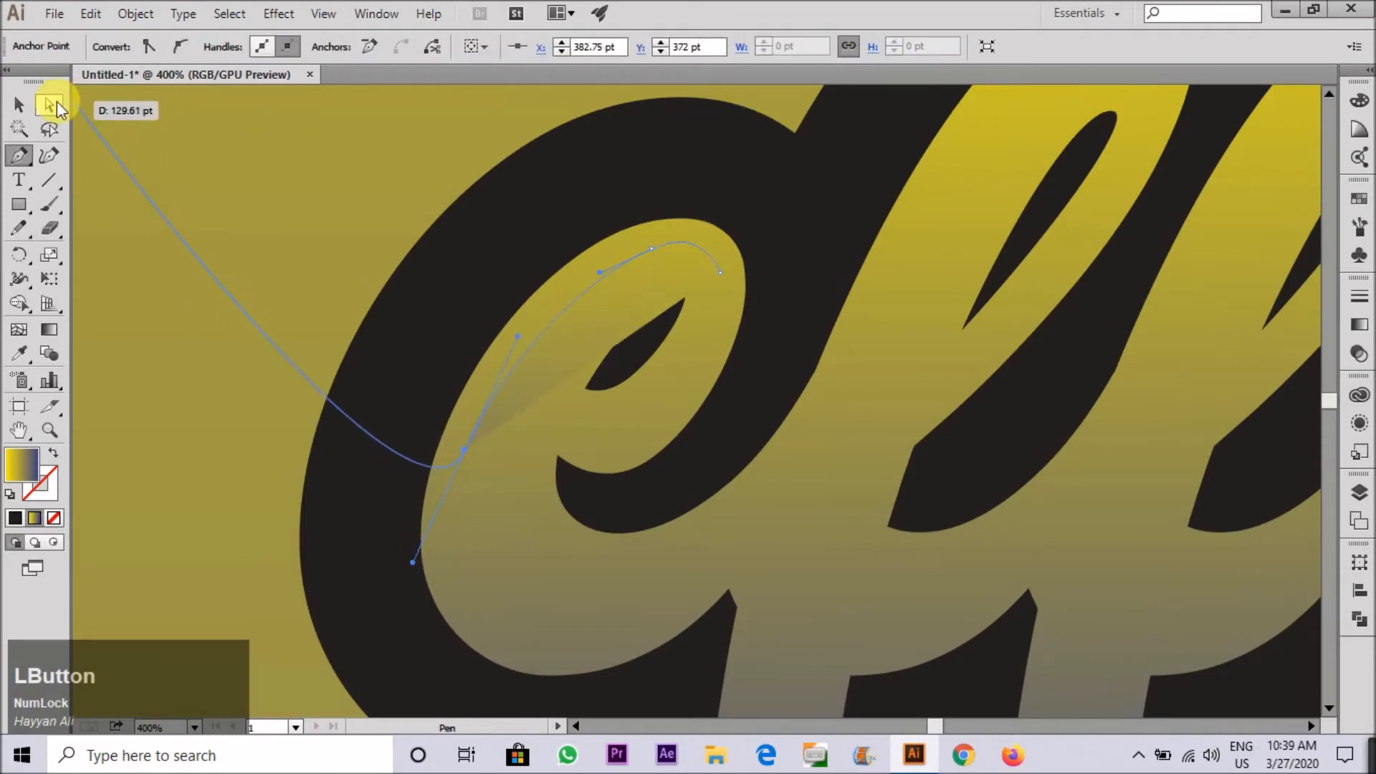
# Remove the fill from the curve inside the first e and give it a 4 pt black stroke.
pyautogui.click(20, 105)
pyautogui.press('/')
pyautogui.click(435, 222)
pyautogui.moveTo(617, 411); pyautogui.dragTo(239, 95)
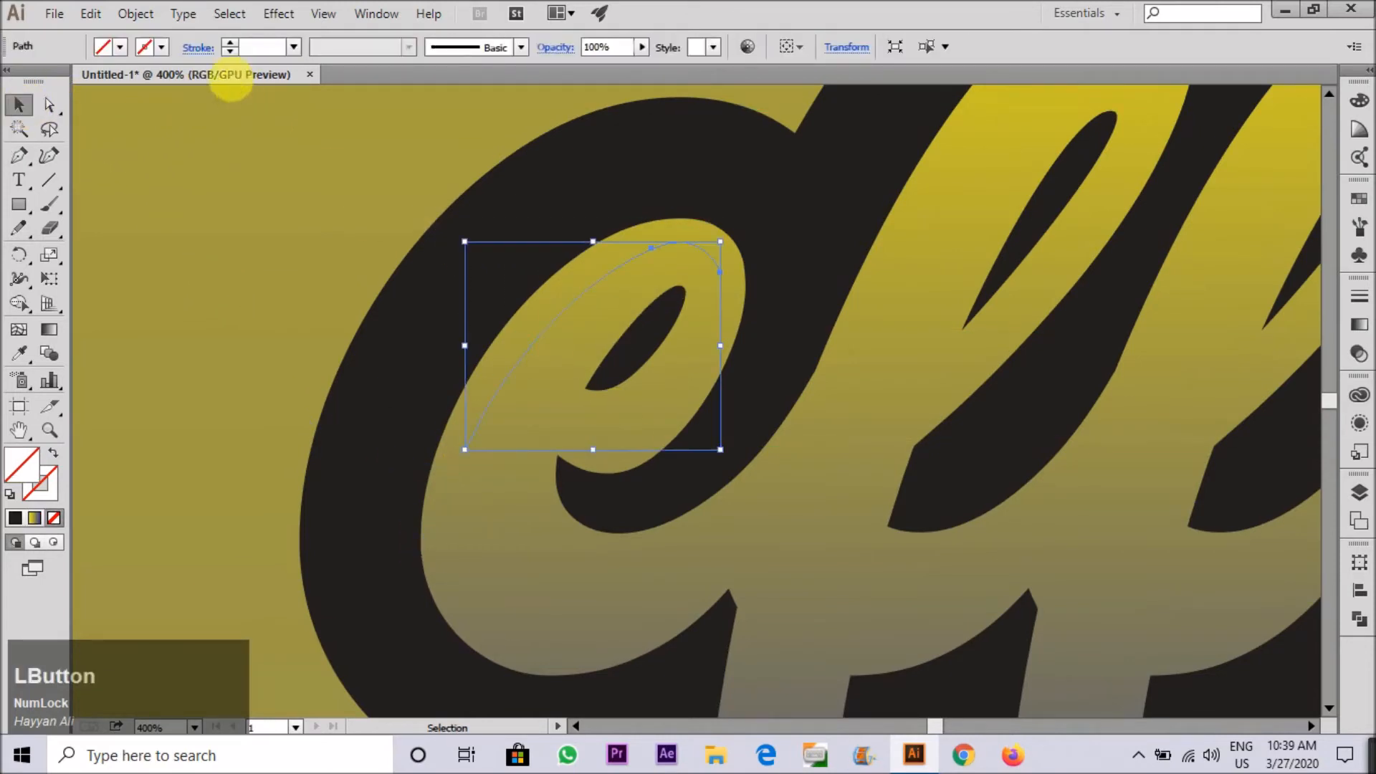
pyautogui.click(230, 44)
pyautogui.click(316, 220)
pyautogui.keyDown('alt'); pyautogui.scroll(-5, 337, 292); pyautogui.keyUp('alt')
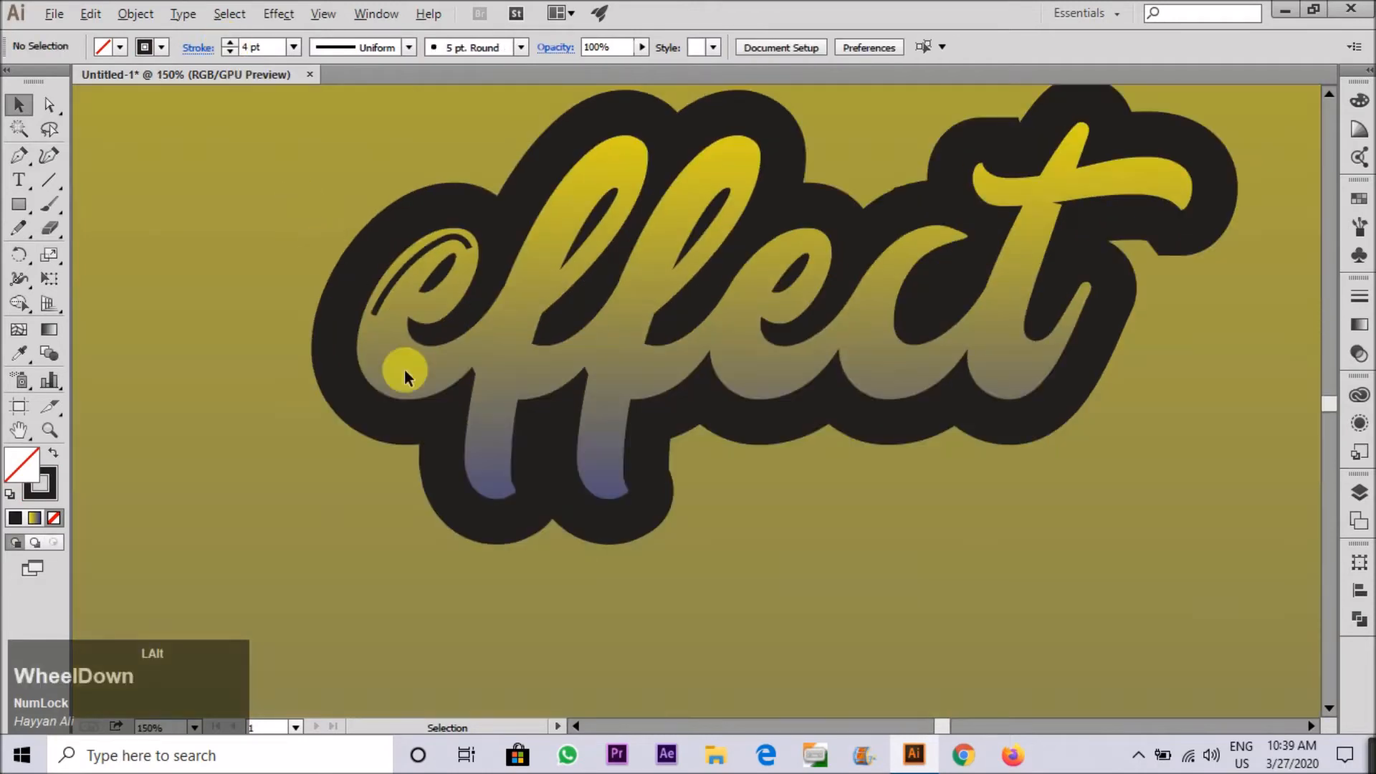
# Draw a curved 4 pt line along the inside left edge of the first f's lower stem with the Pen tool.
pyautogui.keyDown('alt'); pyautogui.scroll(3, 435, 383); pyautogui.keyUp('alt')
pyautogui.press('p')
pyautogui.hotkey('ctrl', 'z')
pyautogui.scroll(-5, 558, 379)
pyautogui.moveTo(473, 299); pyautogui.dragTo(600, 278)
pyautogui.scroll(-2, 437, 358)
pyautogui.scroll(3, 449, 323)
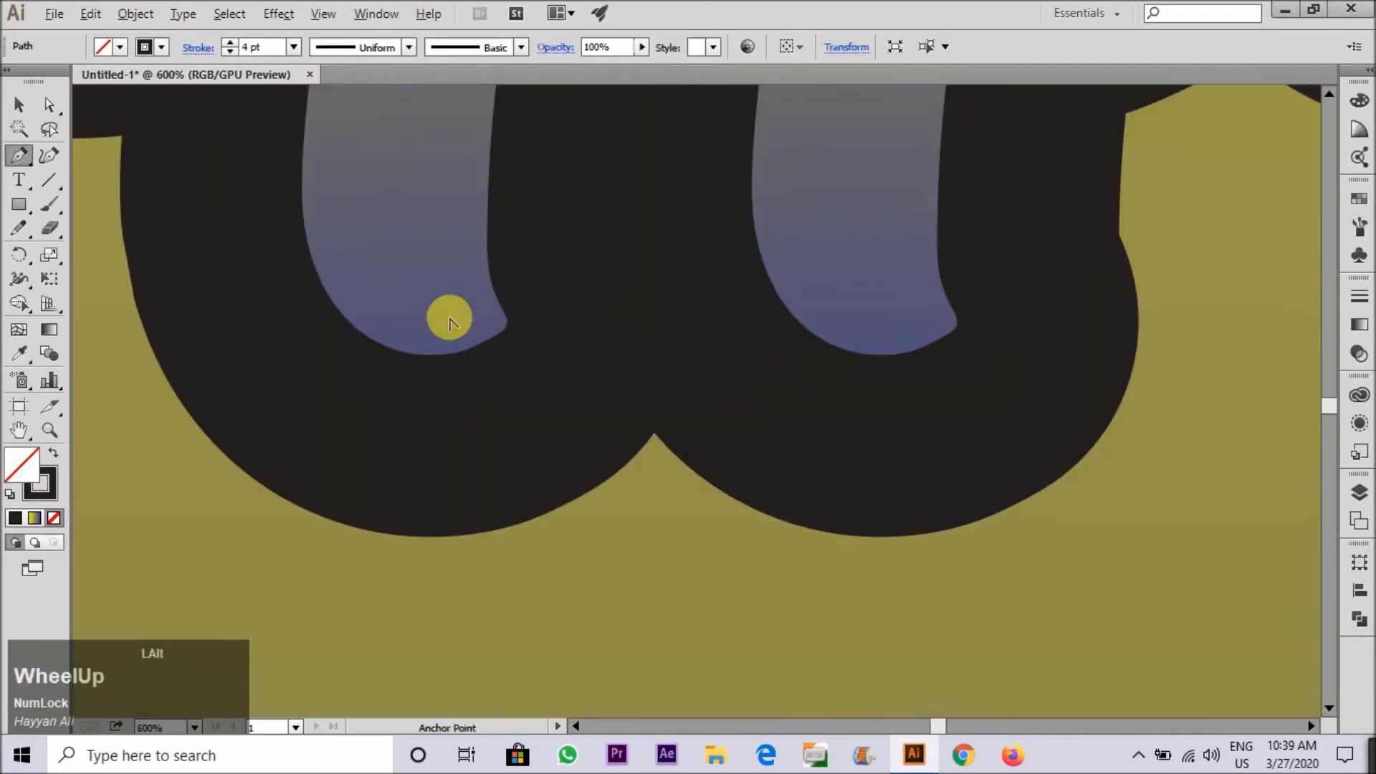
pyautogui.moveTo(462, 311); pyautogui.dragTo(649, 272)
pyautogui.scroll(-4, 530, 402)
pyautogui.scroll(2, 421, 262)
# Adjust the lower end of the first f's stem line so that it follows the curve of the letter.
pyautogui.press('a')
pyautogui.moveTo(585, 490); pyautogui.dragTo(592, 511)
pyautogui.click(628, 548)
pyautogui.scroll(-2, 536, 532)
pyautogui.scroll(2, 491, 550)
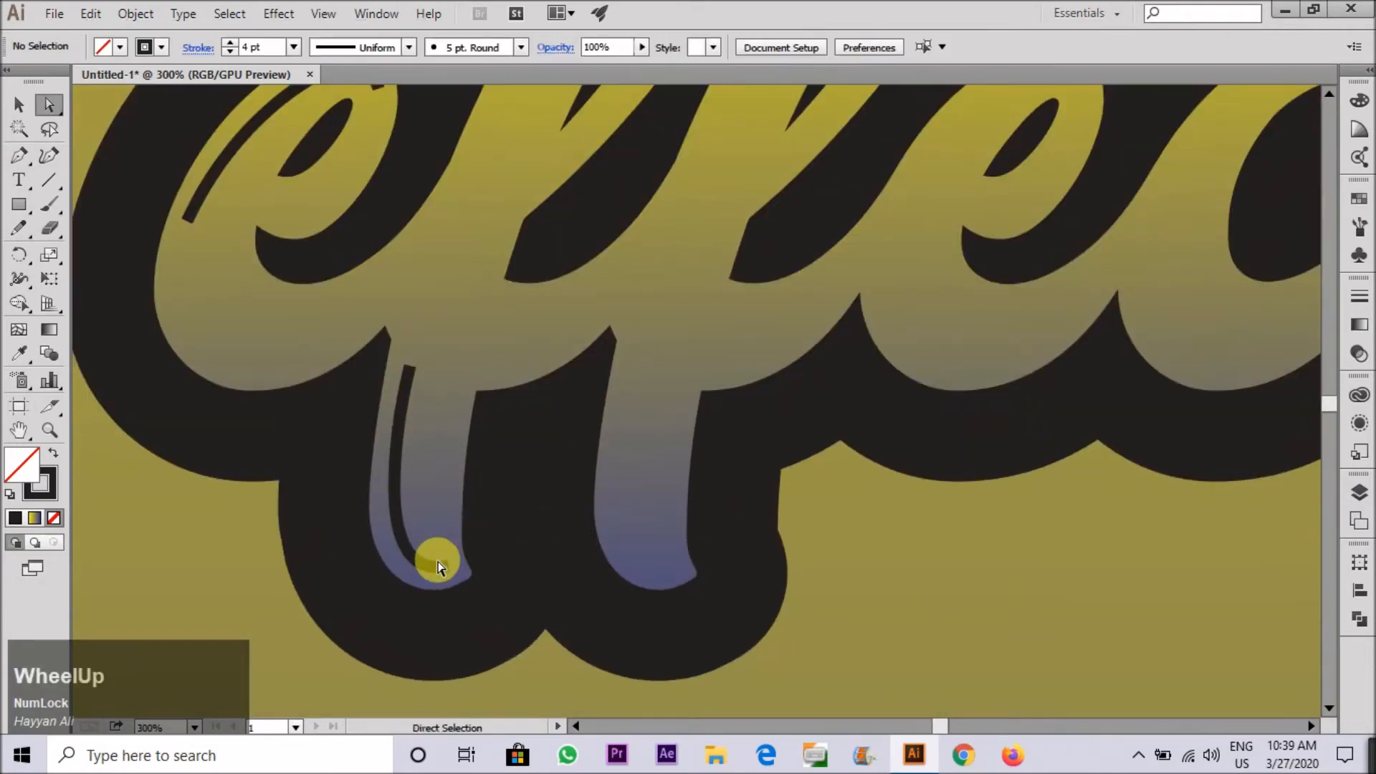
# Duplicate the first f's stem line horizontally onto the lower stem of the second f.
pyautogui.moveTo(436, 566); pyautogui.dragTo(648, 569)
pyautogui.hotkey('ctrl', 'z')
pyautogui.press('v')
pyautogui.click(548, 603)
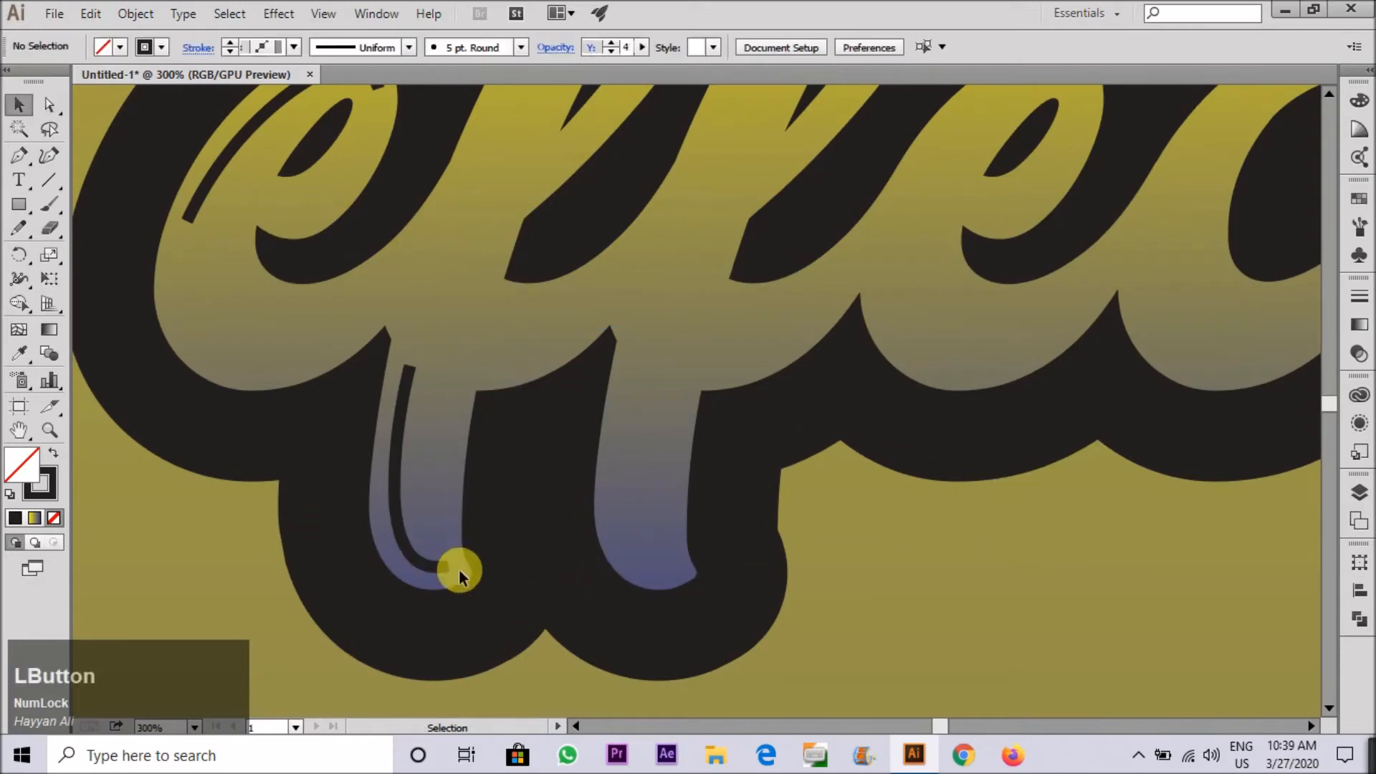
pyautogui.moveTo(428, 558); pyautogui.dragTo(466, 566)
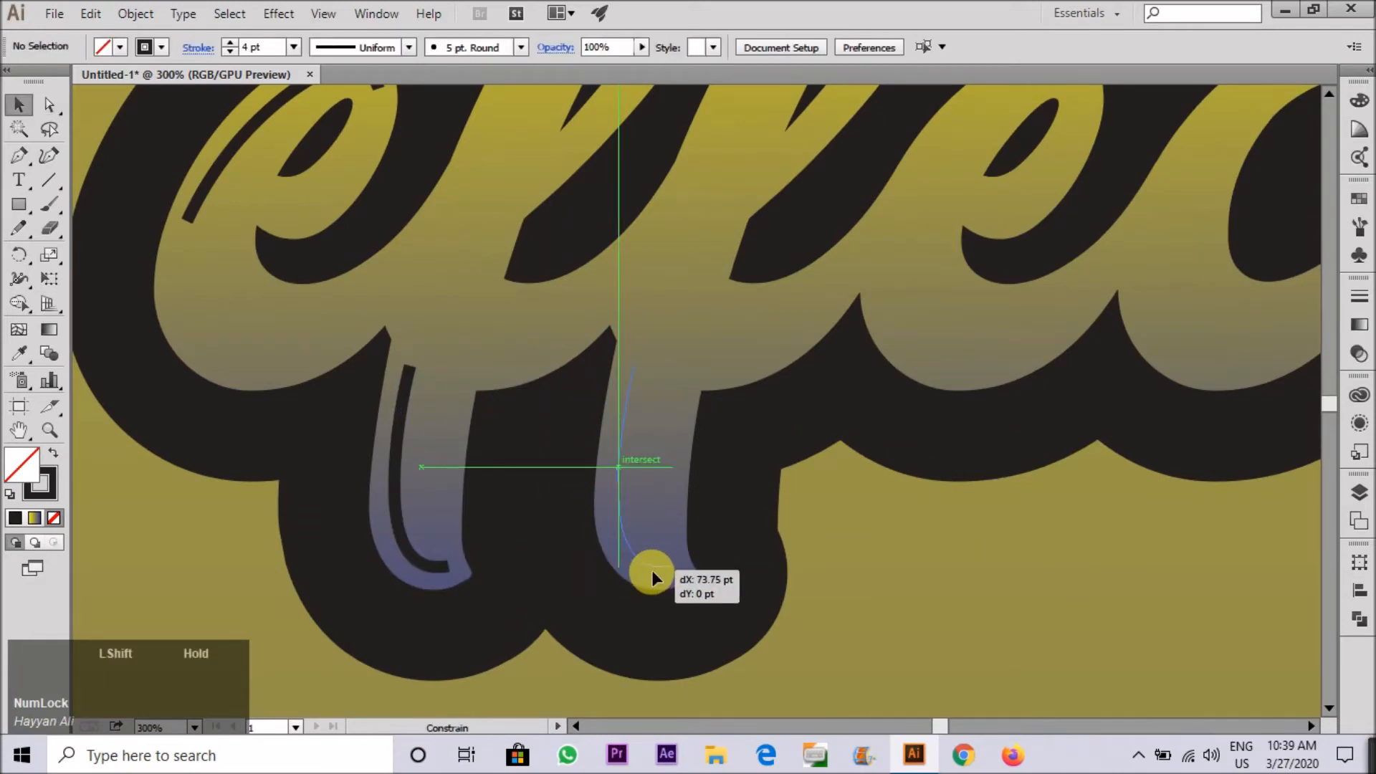
pyautogui.moveTo(652, 570); pyautogui.dragTo(651, 570)
# Draw a curved line inside the first f's upper loop, from its right side over the top and down the left edge.
pyautogui.scroll(-5, 614, 553)
pyautogui.scroll(6, 563, 326)
pyautogui.press('p')
pyautogui.click(871, 263)
pyautogui.moveTo(800, 206)
pyautogui.mouseDown()
pyautogui.moveTo(693, 244)
pyautogui.moveTo(737, 241)
pyautogui.moveTo(726, 235)
pyautogui.mouseUp()
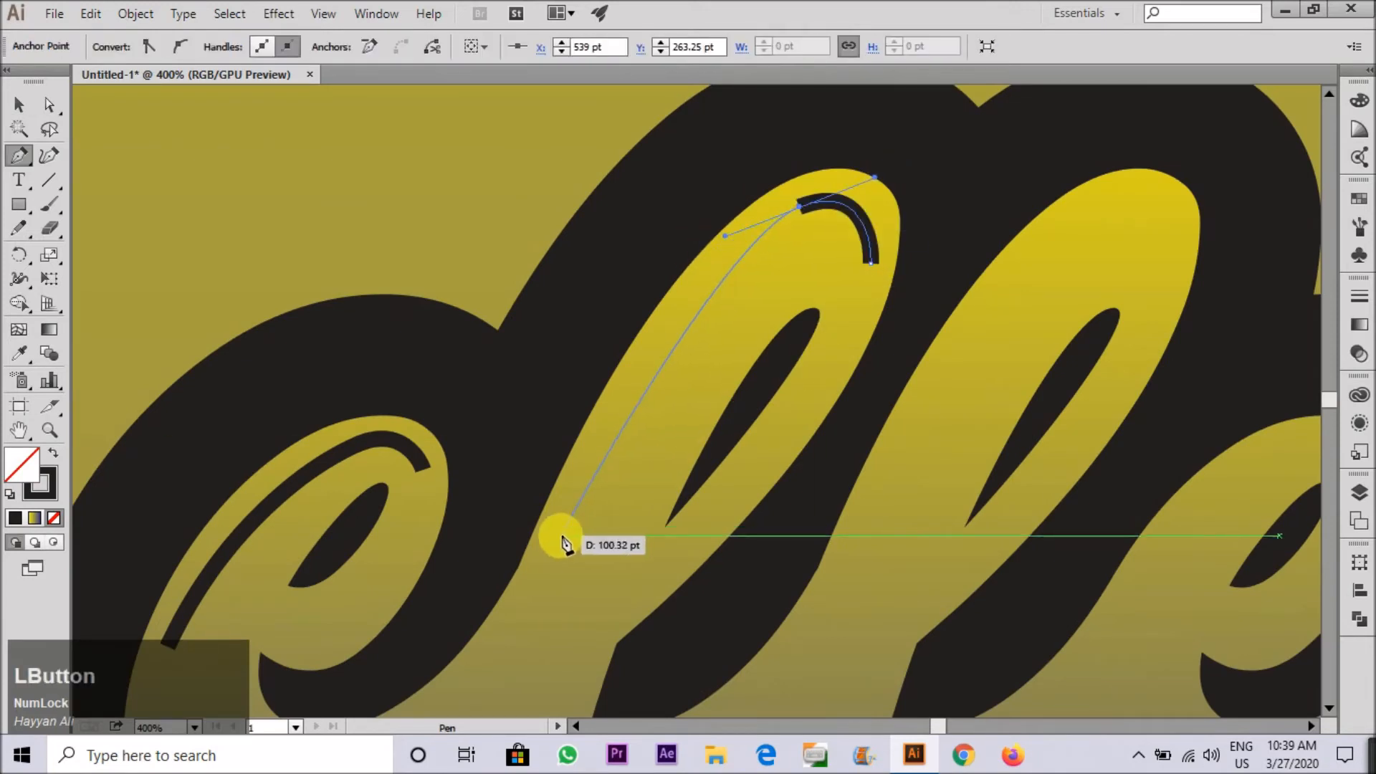
pyautogui.moveTo(576, 546); pyautogui.dragTo(541, 617)
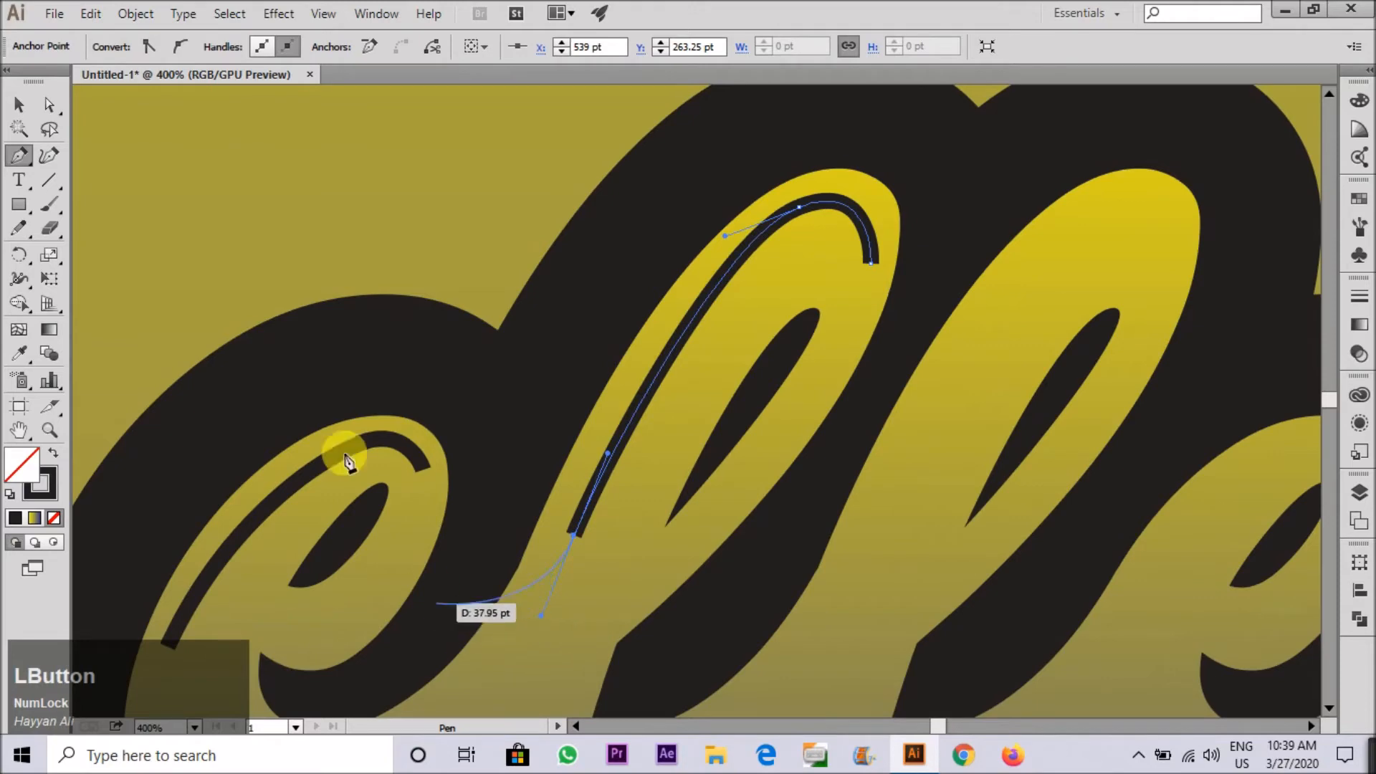
pyautogui.click(19, 104)
pyautogui.click(369, 208)
# Duplicate the first f's loop line onto the upper loop of the second f.
pyautogui.scroll(-3, 772, 273)
pyautogui.scroll(3, 772, 273)
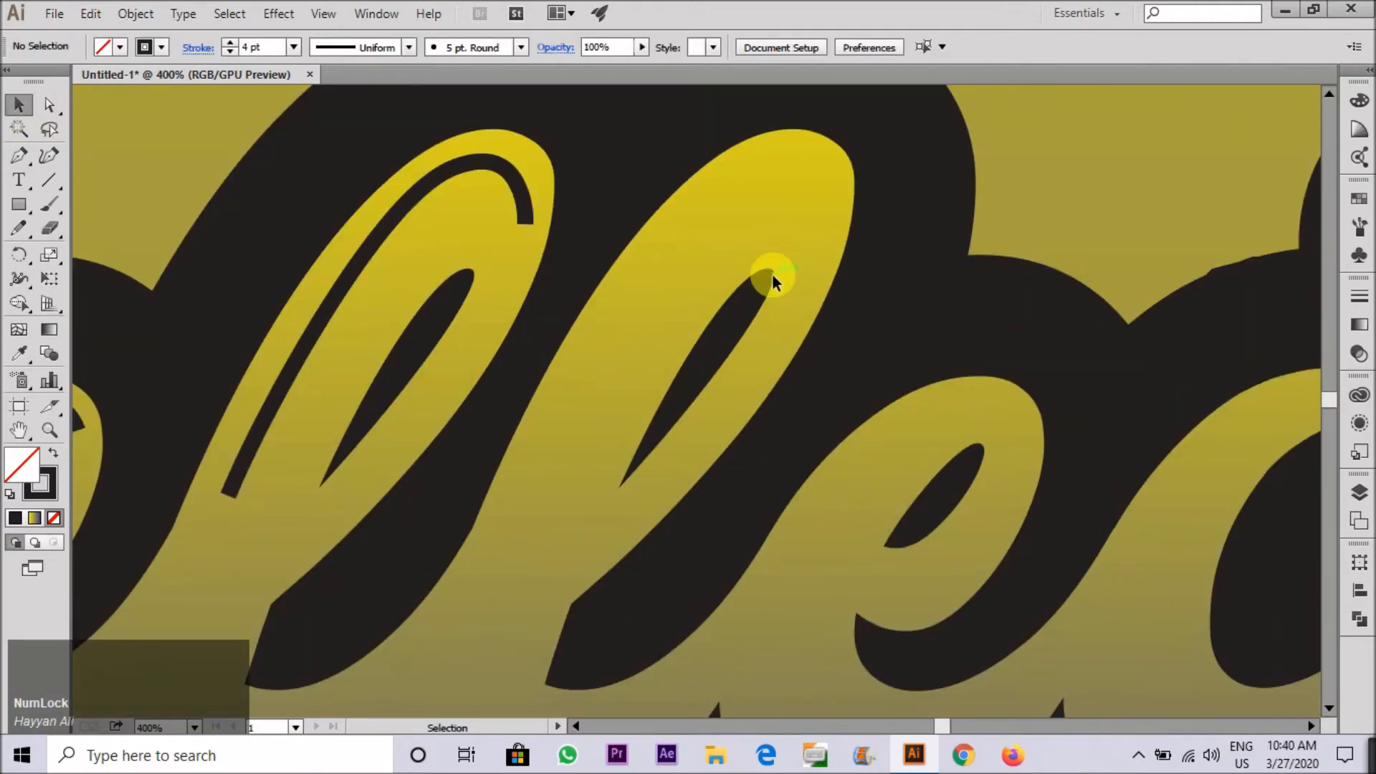
pyautogui.moveTo(728, 227); pyautogui.dragTo(710, 225)
# Adjust the right end points of the loop lines on both f letters.
pyautogui.press('a')
pyautogui.click(831, 228)
pyautogui.click(831, 231)
pyautogui.click(529, 226)
pyautogui.moveTo(528, 228); pyautogui.dragTo(510, 224)
pyautogui.click(682, 122)
pyautogui.scroll(-3, 696, 165)
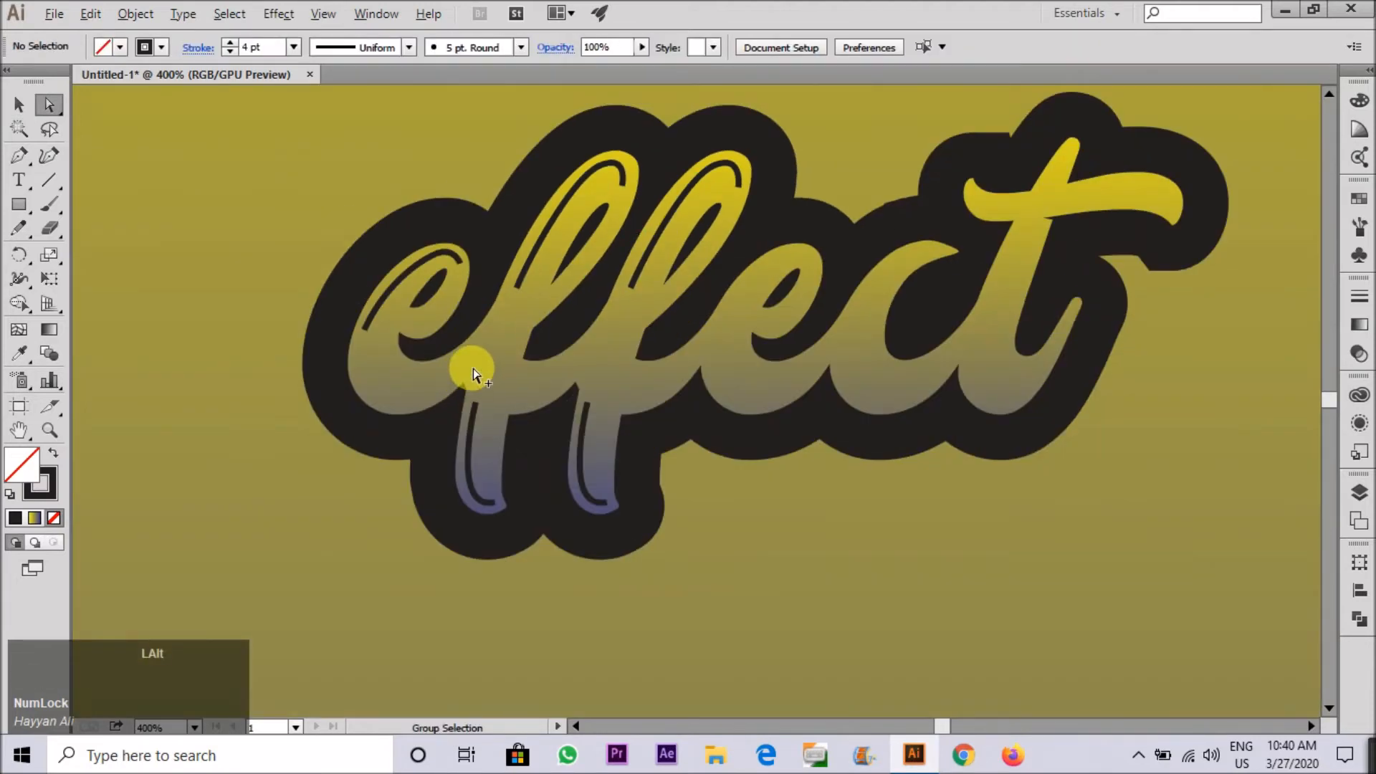
# Draw a curved line along the inside of the second e's bottom edge with the Pen tool.
pyautogui.scroll(3, 723, 349)
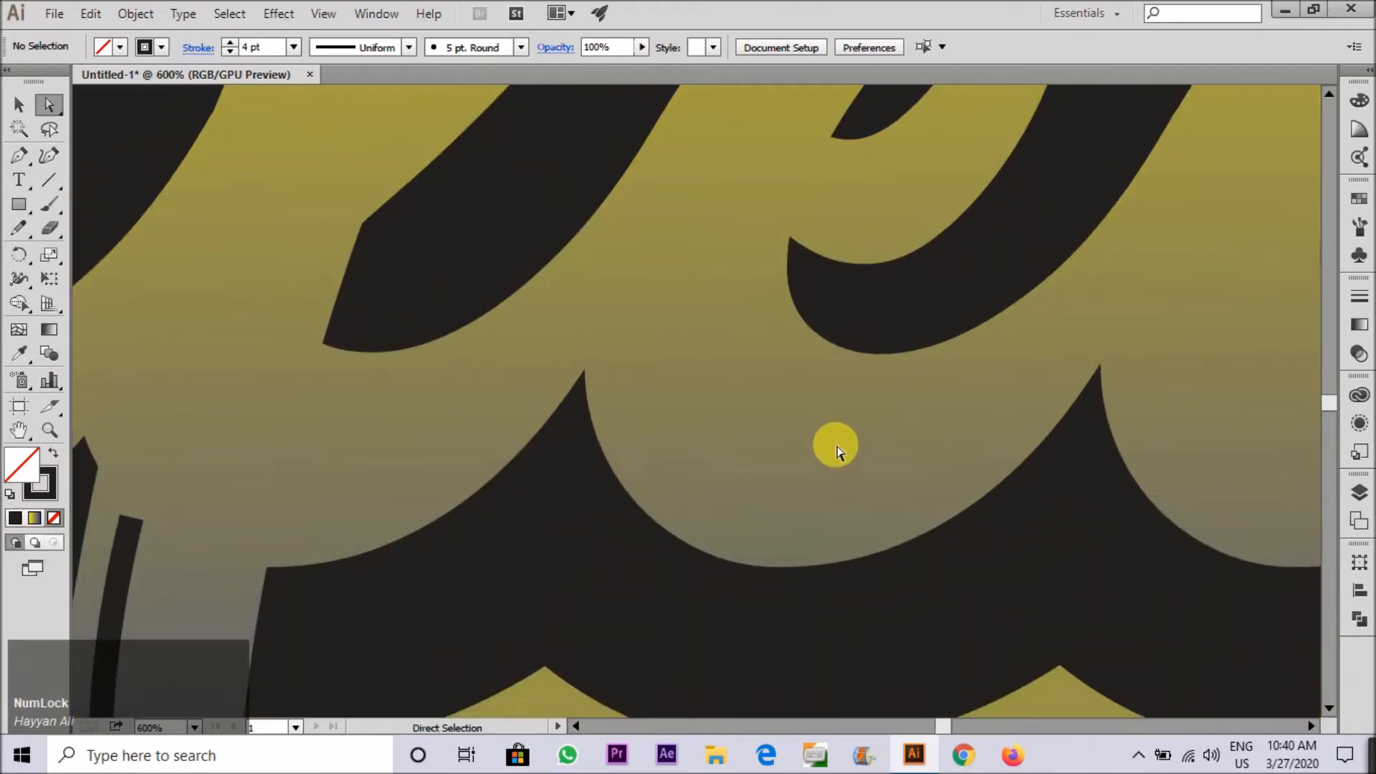
pyautogui.press('p')
pyautogui.click(509, 369)
pyautogui.scroll(-2, 594, 449)
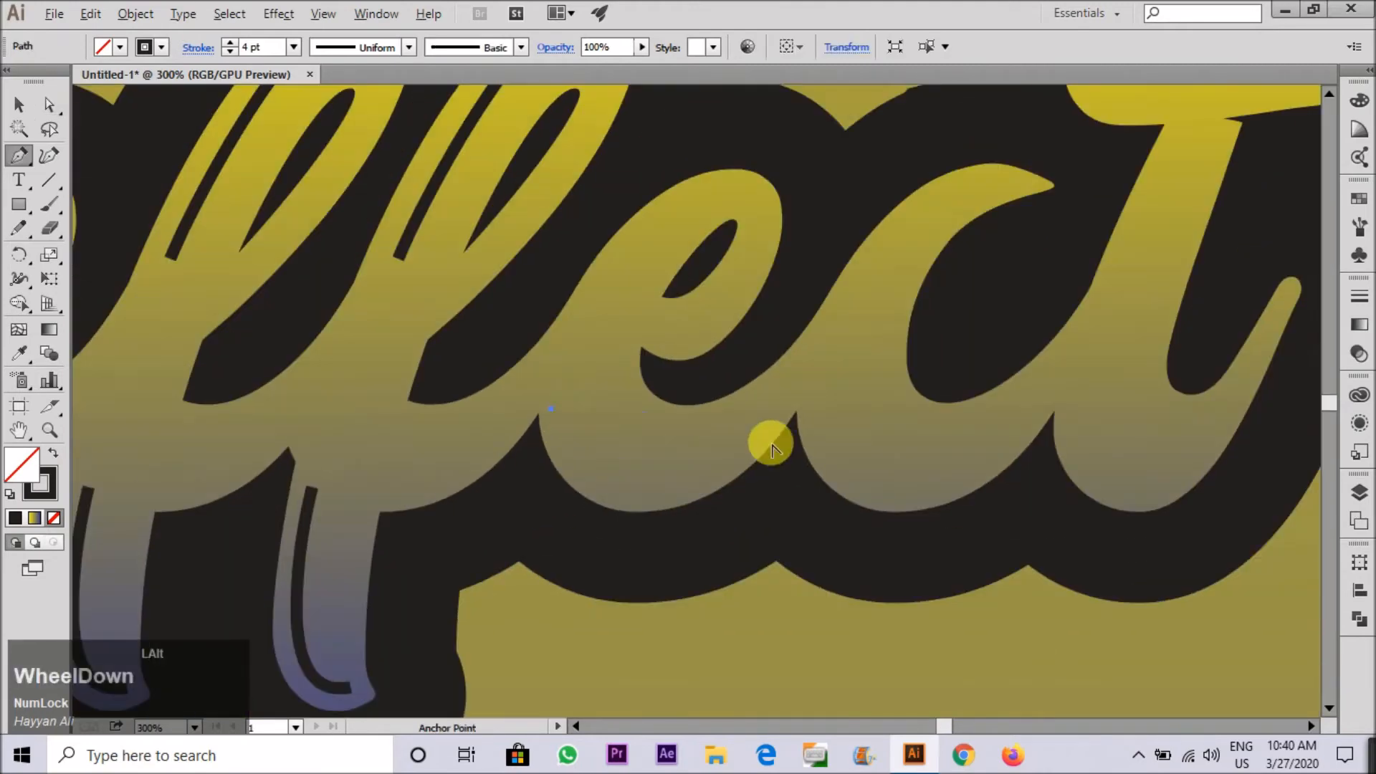
pyautogui.moveTo(782, 409); pyautogui.dragTo(893, 286)
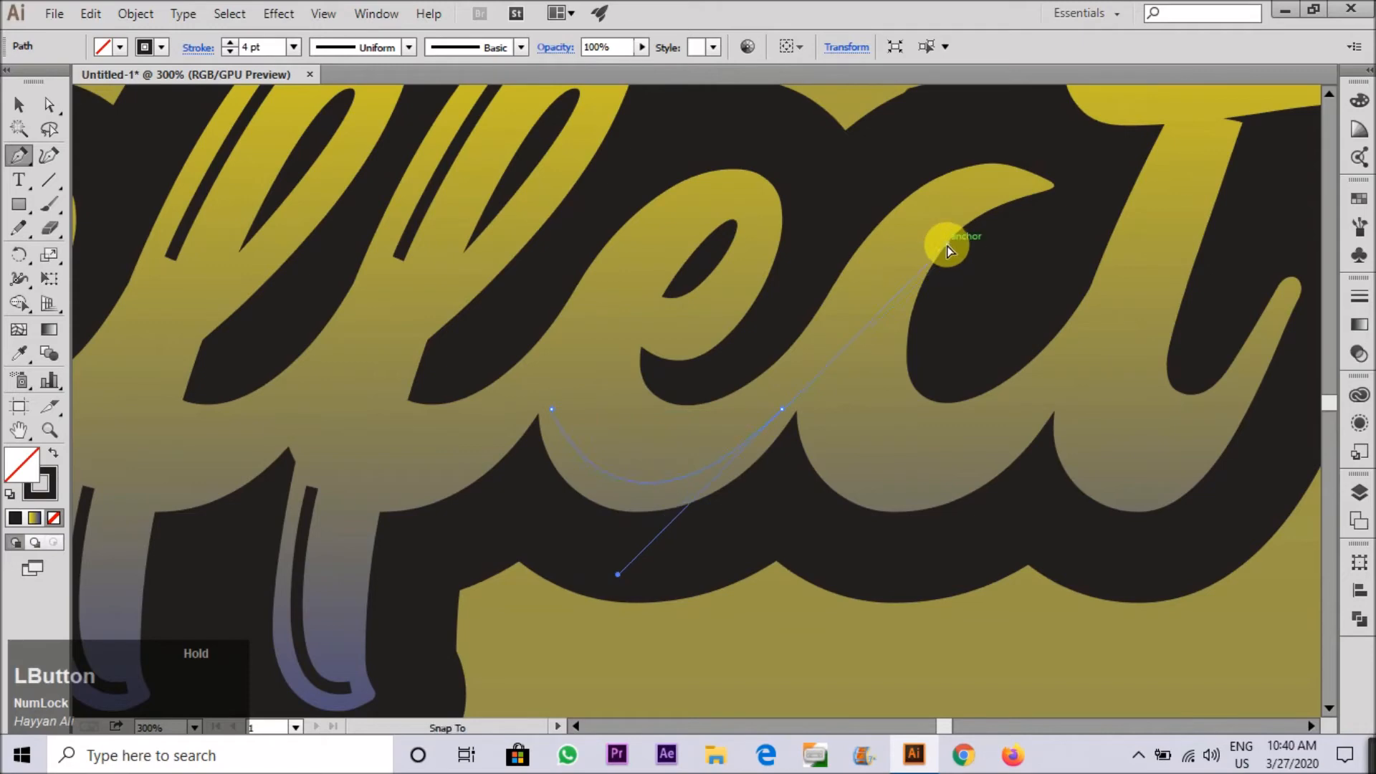
pyautogui.moveTo(948, 247); pyautogui.dragTo(943, 248)
pyautogui.moveTo(783, 410)
pyautogui.mouseDown()
pyautogui.moveTo(681, 408)
pyautogui.moveTo(706, 414)
pyautogui.mouseUp()
pyautogui.scroll(2, 692, 411)
pyautogui.hotkey('ctrl', 'z')
pyautogui.click(657, 374)
pyautogui.hotkey('ctrl', 'z')
# Draw a curved line along the inside of the c's bottom edge with the Pen tool.
pyautogui.press('p')
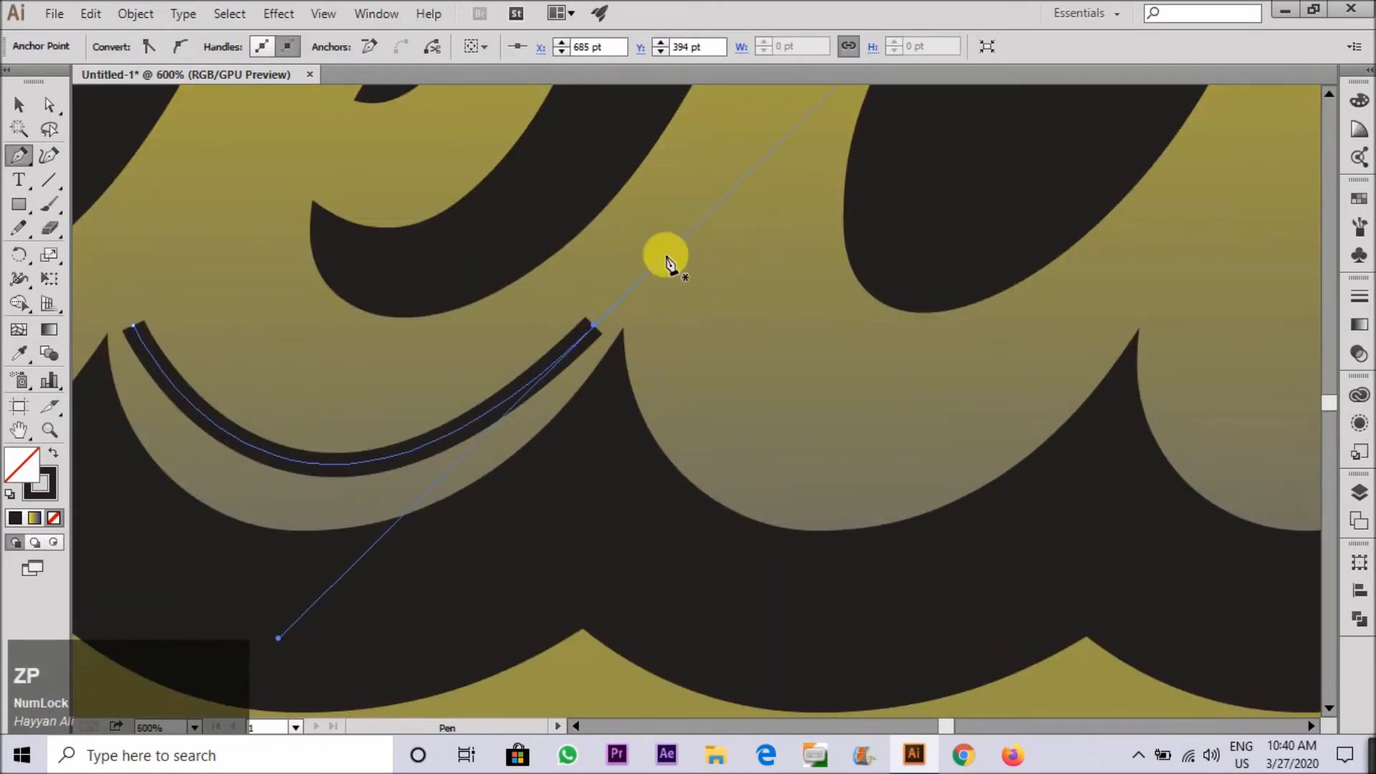
pyautogui.scroll(-2, 568, 375)
pyautogui.moveTo(365, 375); pyautogui.dragTo(574, 348)
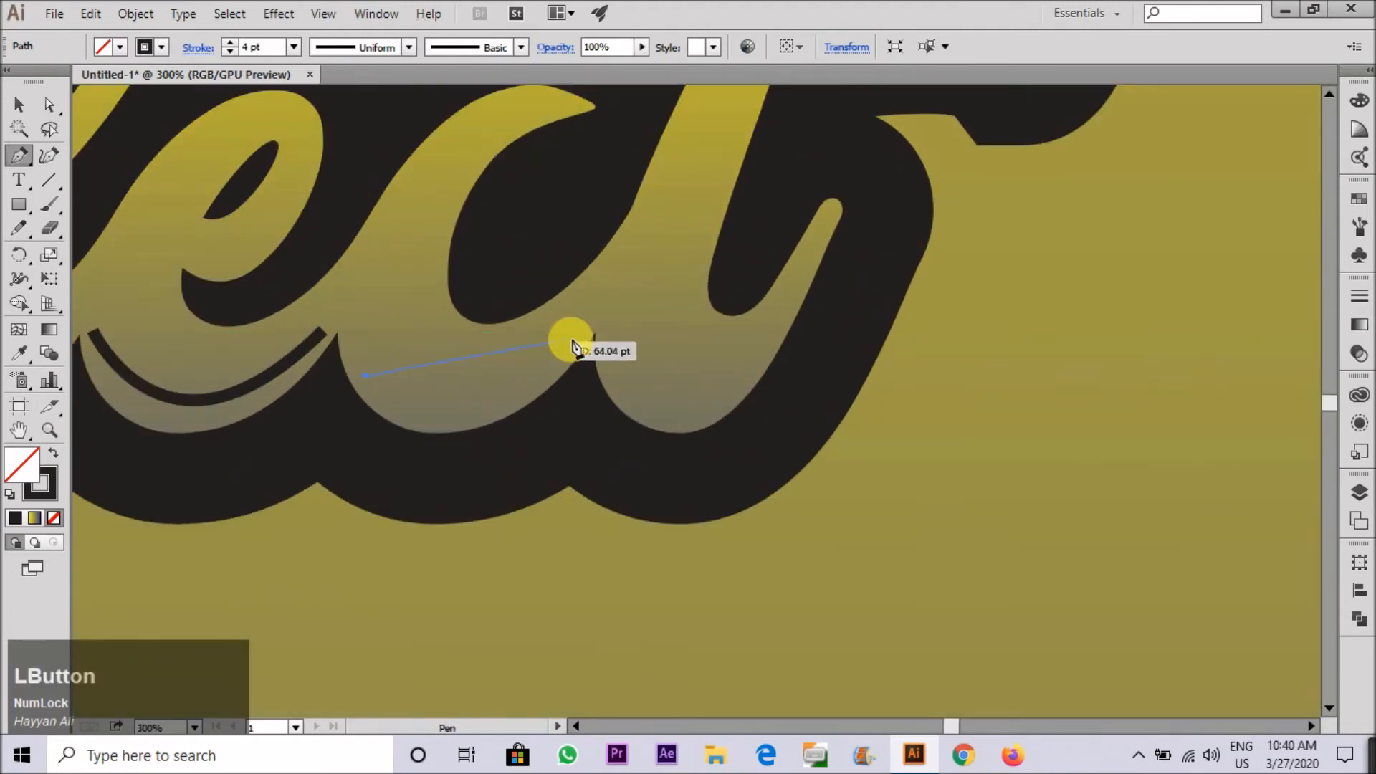
pyautogui.moveTo(648, 237)
pyautogui.mouseDown()
pyautogui.moveTo(667, 215)
pyautogui.moveTo(653, 220)
pyautogui.mouseUp()
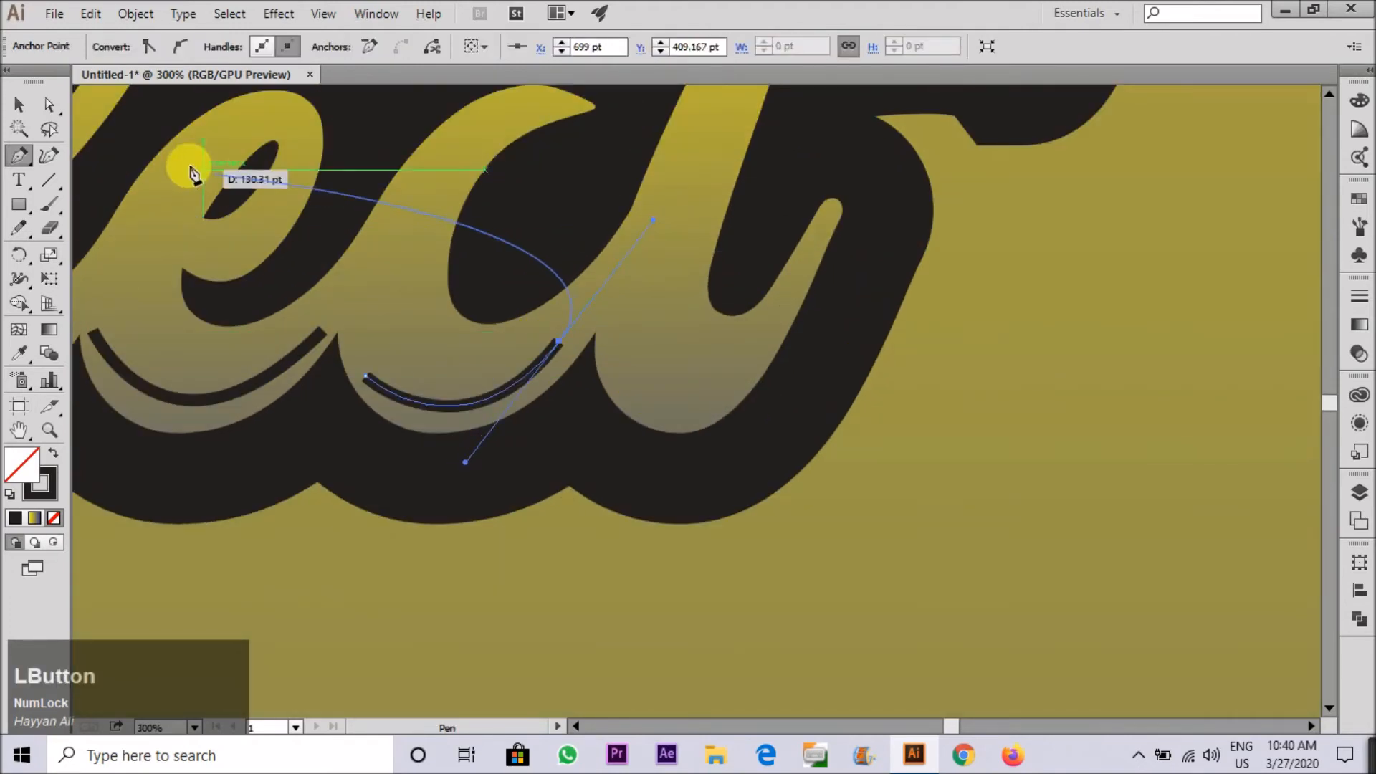
pyautogui.click(14, 106)
pyautogui.click(616, 574)
# Draw a curved line along the inside right edge of the t's stem, bending at its base.
pyautogui.scroll(3, 639, 421)
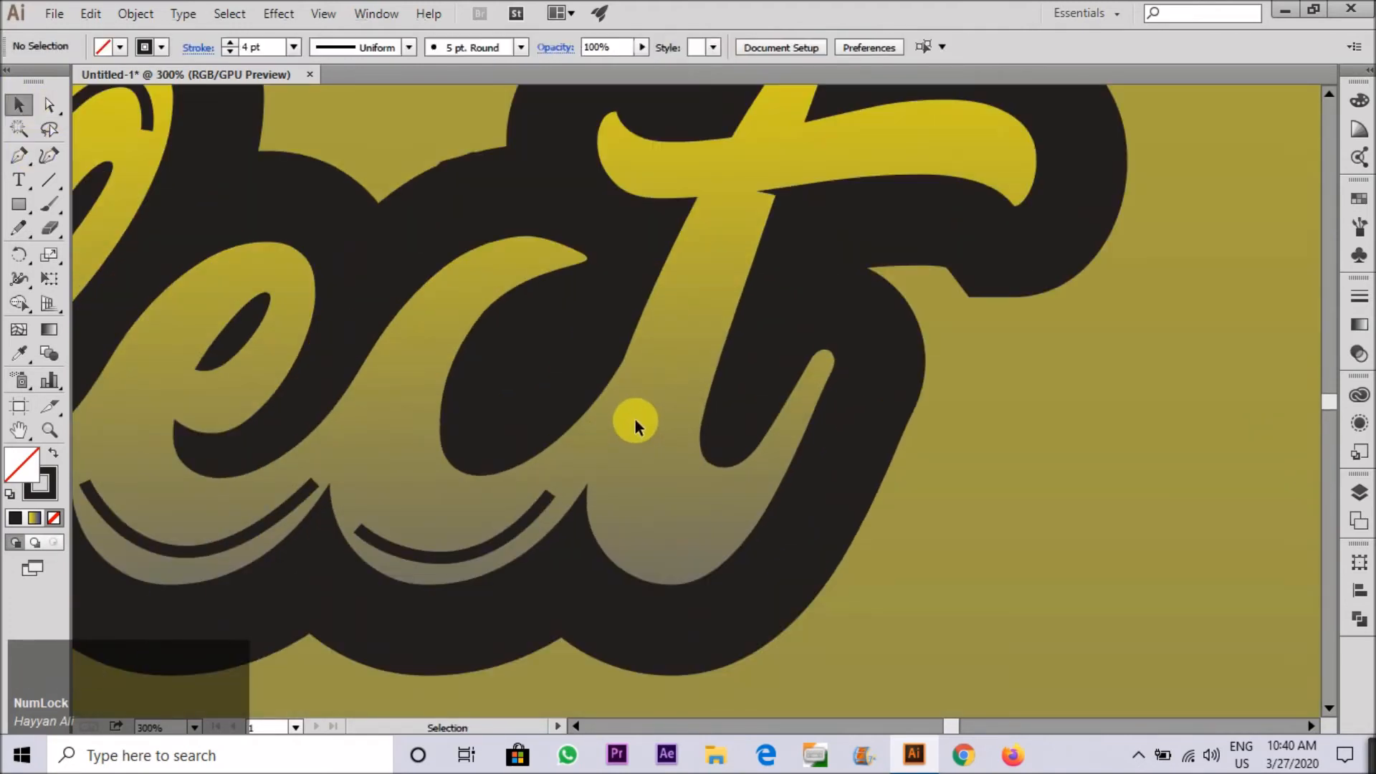
pyautogui.press('p')
pyautogui.click(726, 293)
pyautogui.moveTo(710, 494); pyautogui.dragTo(797, 466)
pyautogui.click(19, 105)
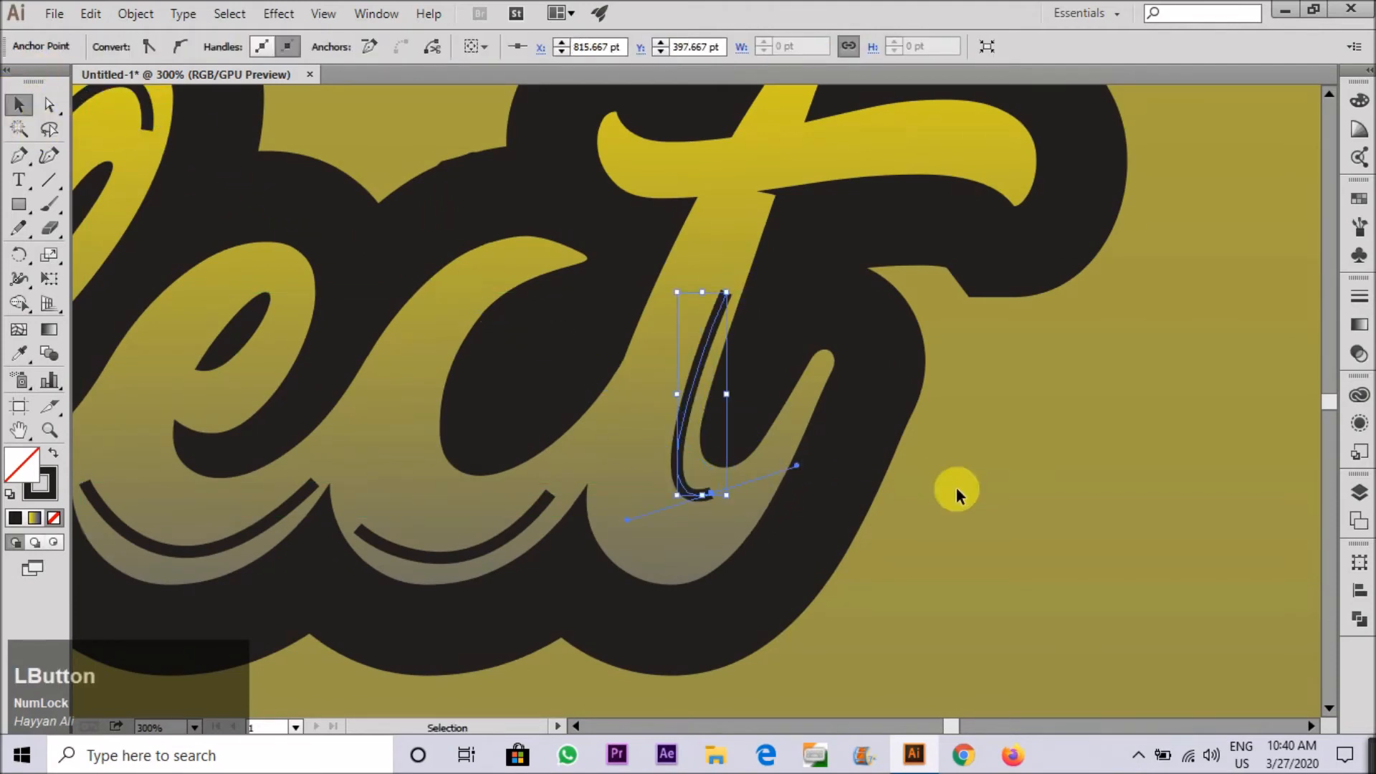
pyautogui.click(956, 493)
# Draw a curved line through the t's crossbar from its right tip along the upper edge to the left tip.
pyautogui.scroll(-2, 837, 423)
pyautogui.scroll(2, 819, 368)
pyautogui.press('p')
pyautogui.scroll(1, 955, 331)
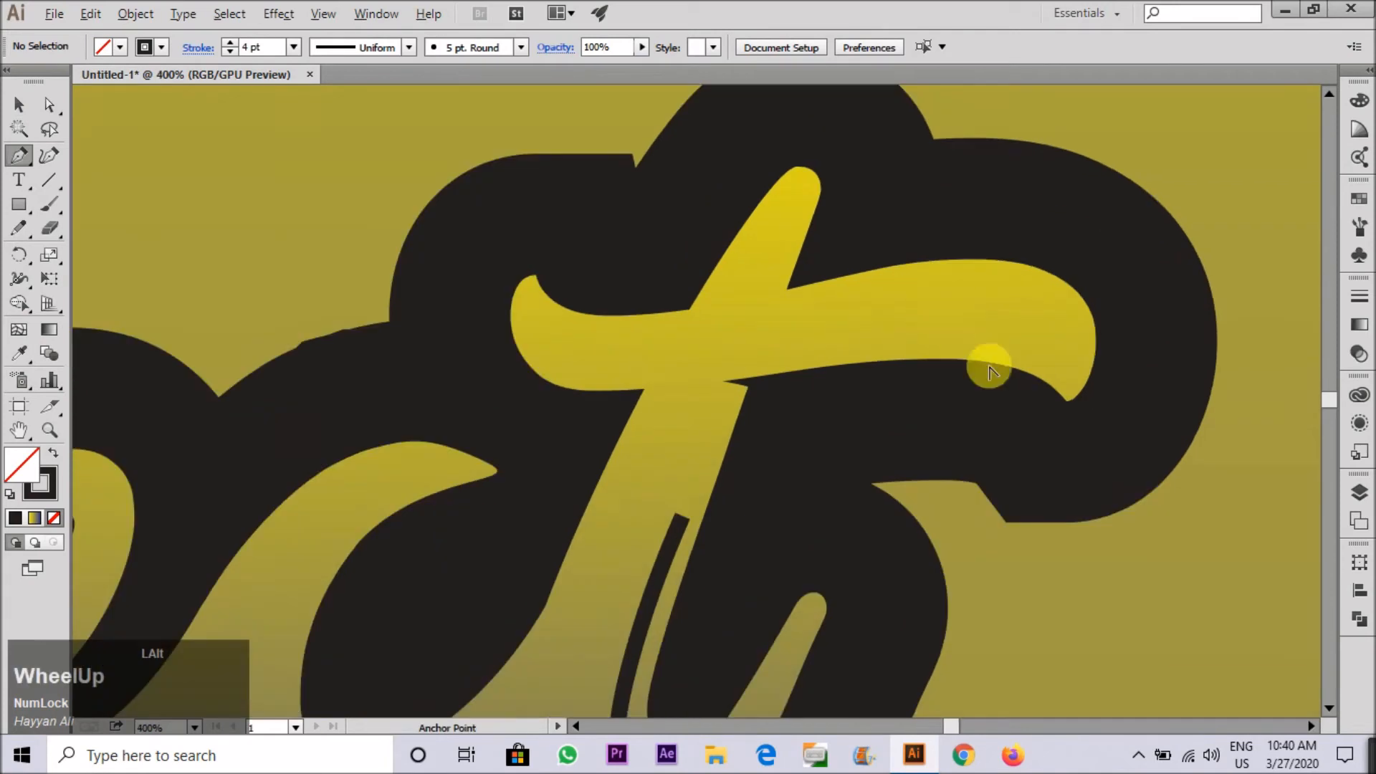
pyautogui.moveTo(1066, 371); pyautogui.dragTo(1020, 306)
pyautogui.hotkey('ctrl', 'z')
pyautogui.moveTo(935, 296)
pyautogui.mouseDown()
pyautogui.moveTo(1014, 289)
pyautogui.moveTo(964, 286)
pyautogui.mouseUp()
pyautogui.hotkey('ctrl', 'z')
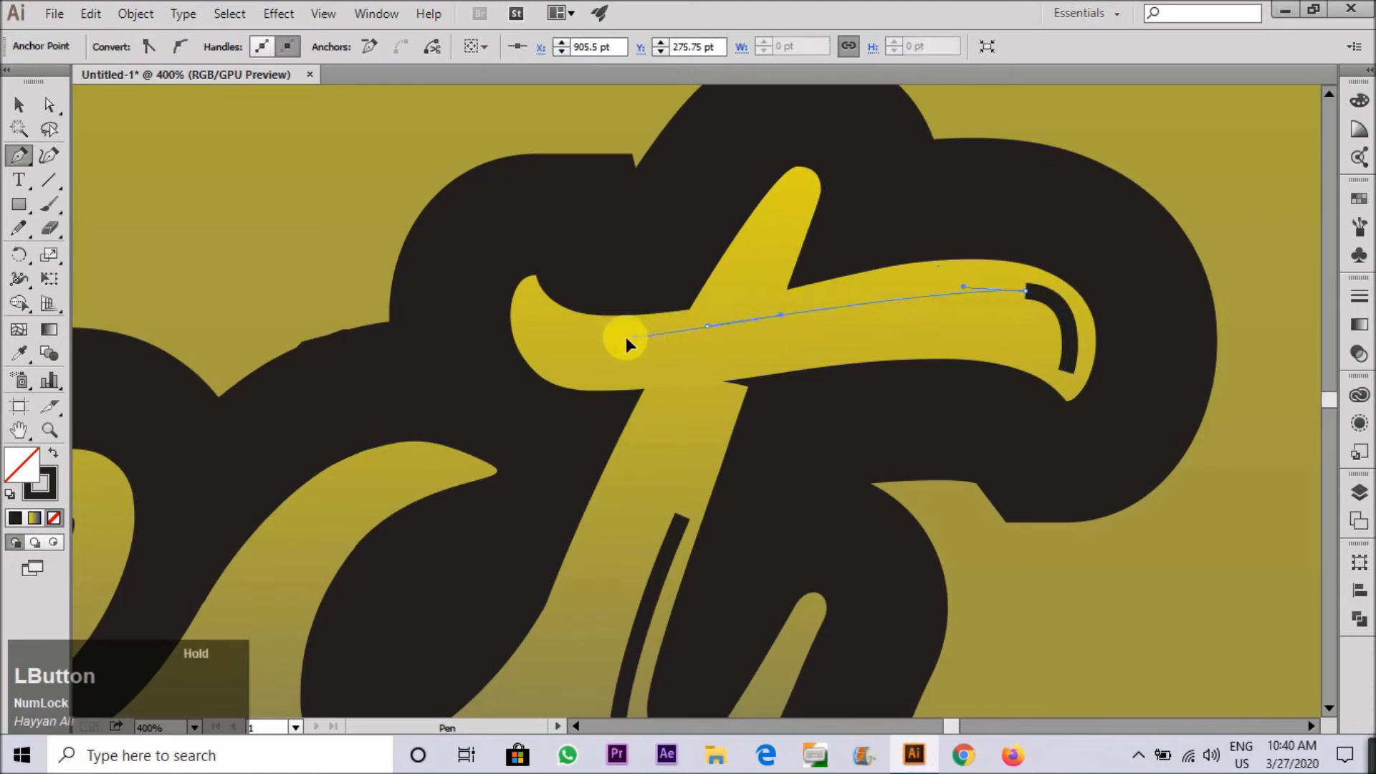
pyautogui.moveTo(582, 338); pyautogui.dragTo(514, 301)
pyautogui.hotkey('ctrl', 'z')
pyautogui.click(22, 110)
pyautogui.click(867, 232)
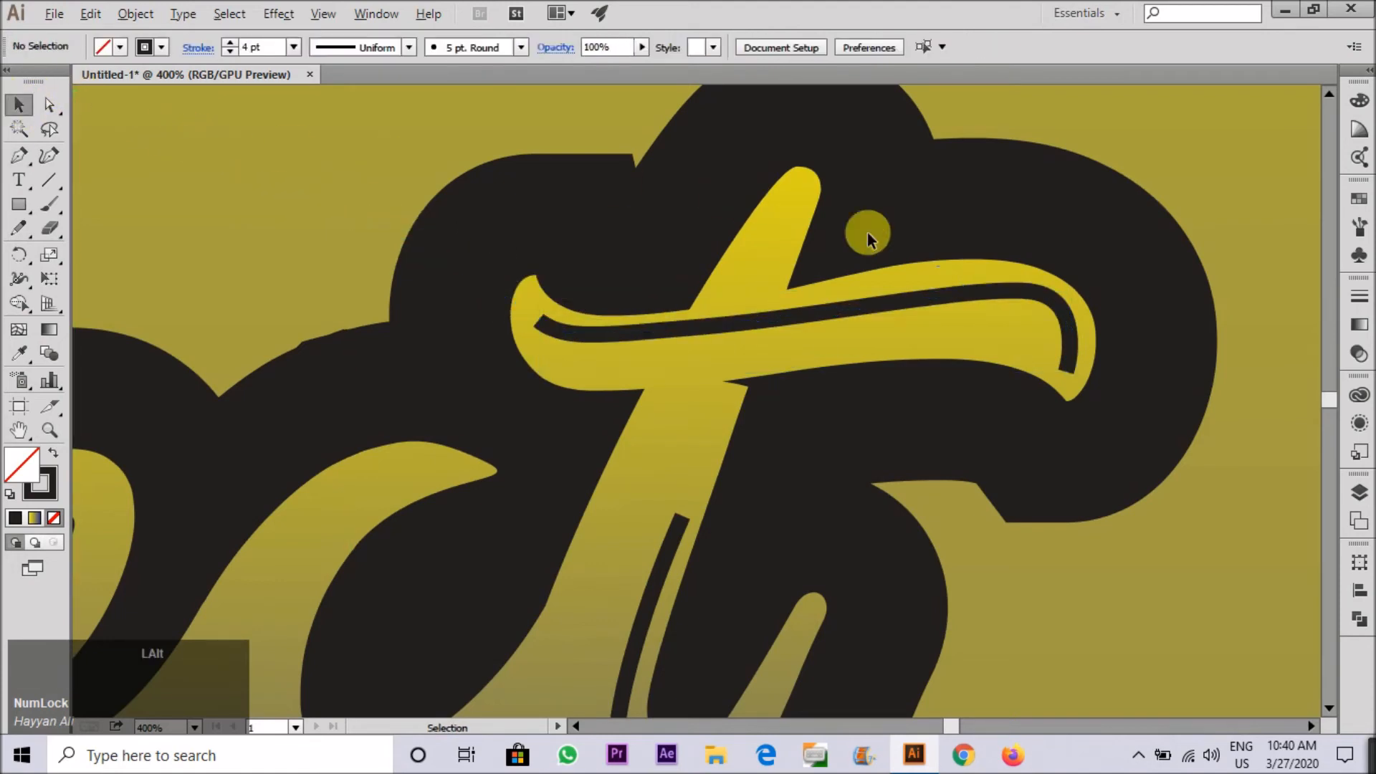
# Set all the drawn detail lines to a 5 pt stroke with a width profile tapered at both ends.
pyautogui.scroll(-4, 1063, 312)
pyautogui.click(707, 316)
pyautogui.click(1083, 502)
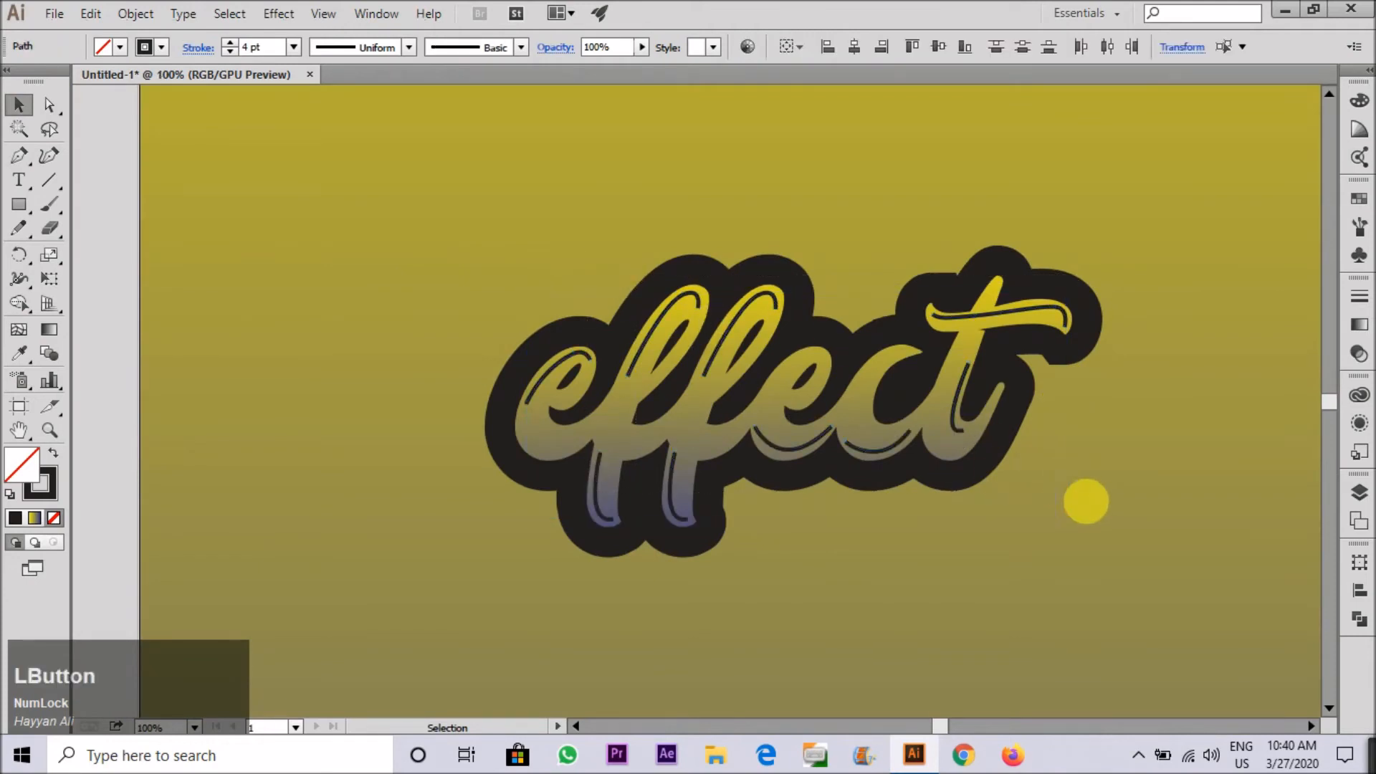
pyautogui.moveTo(375, 188); pyautogui.dragTo(374, 186)
pyautogui.click(231, 44)
pyautogui.click(346, 49)
pyautogui.click(347, 104)
pyautogui.click(431, 249)
# Select all the tapered detail lines and change their stroke colour to white.
pyautogui.scroll(-1, 431, 249)
pyautogui.moveTo(341, 209); pyautogui.dragTo(944, 461)
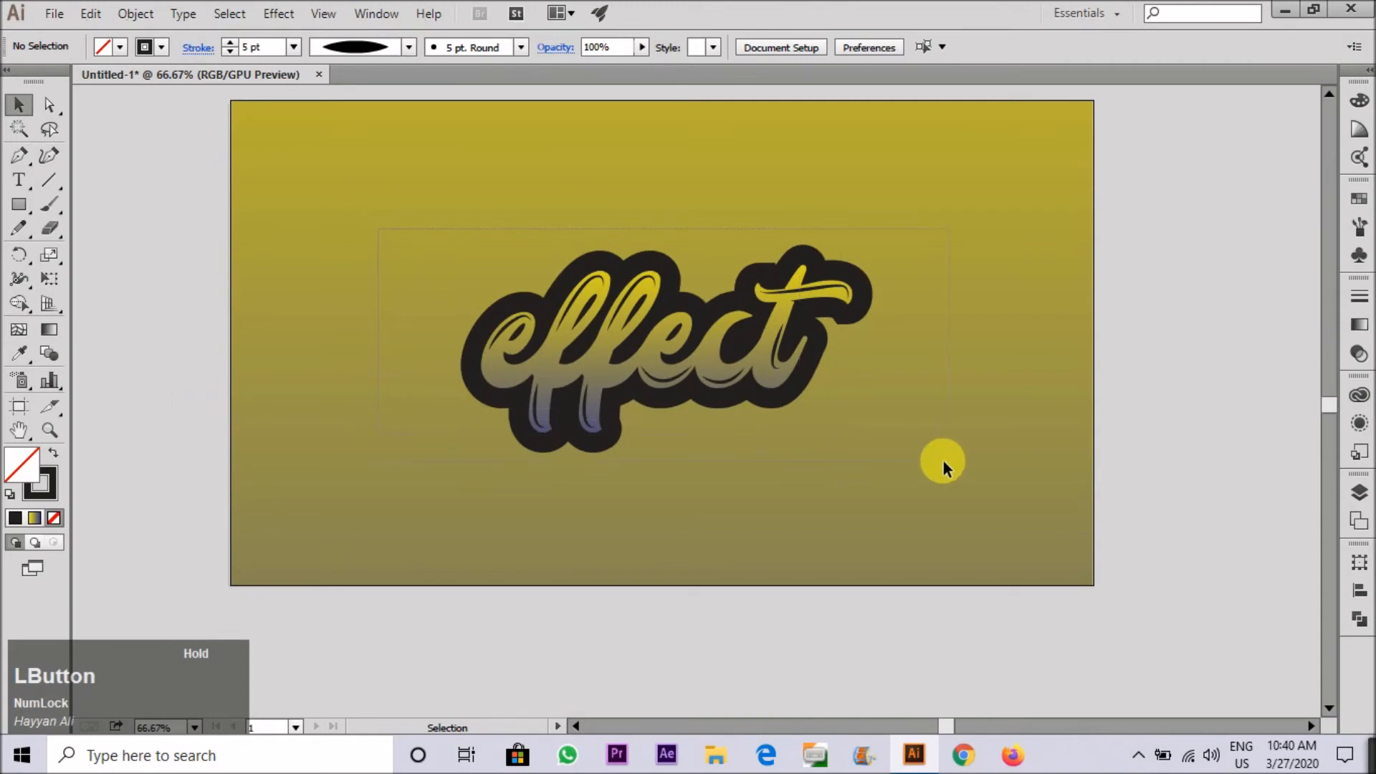
pyautogui.click(121, 47)
pyautogui.click(40, 82)
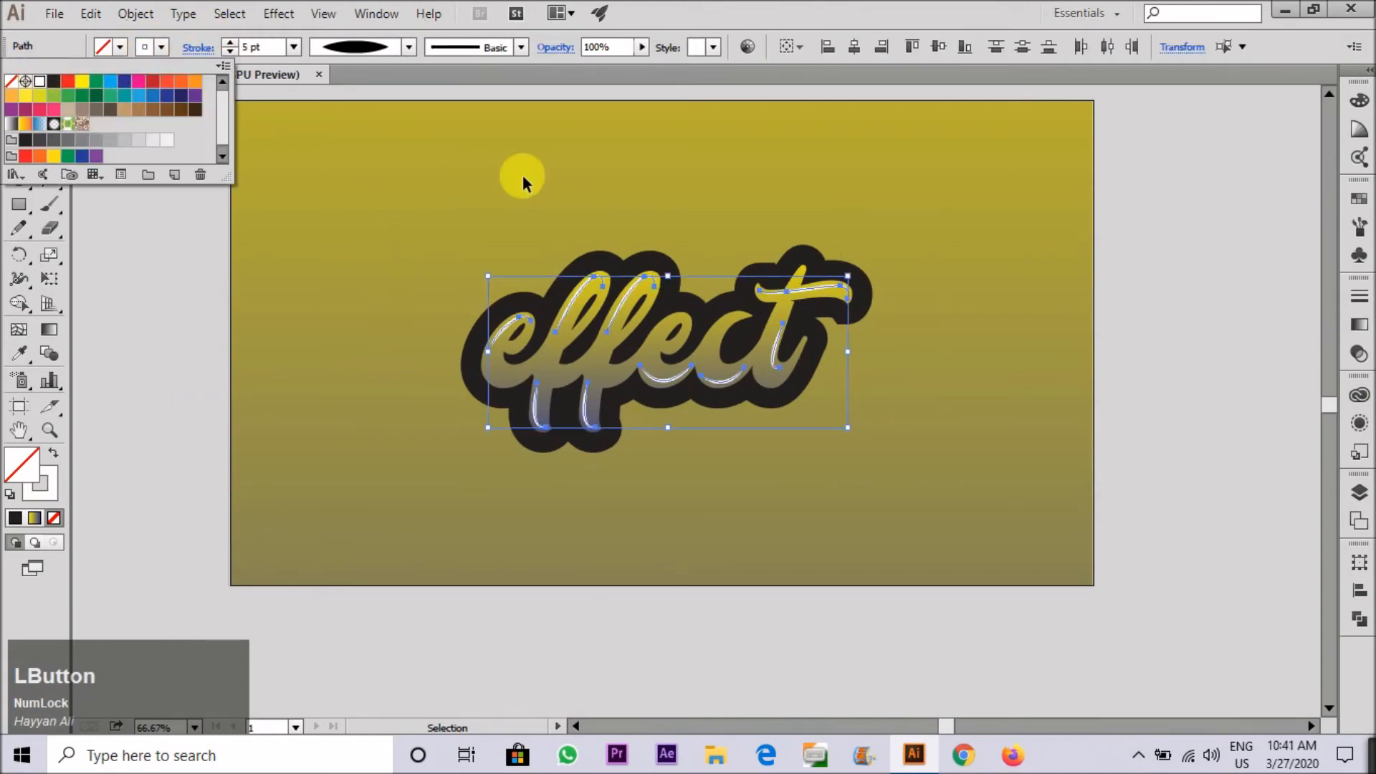
pyautogui.click(525, 178)
pyautogui.click(549, 210)
# Draw a curve along the inside lower edge of the stroke connecting the first f to the second f.
pyautogui.scroll(3, 480, 503)
pyautogui.scroll(-3, 479, 501)
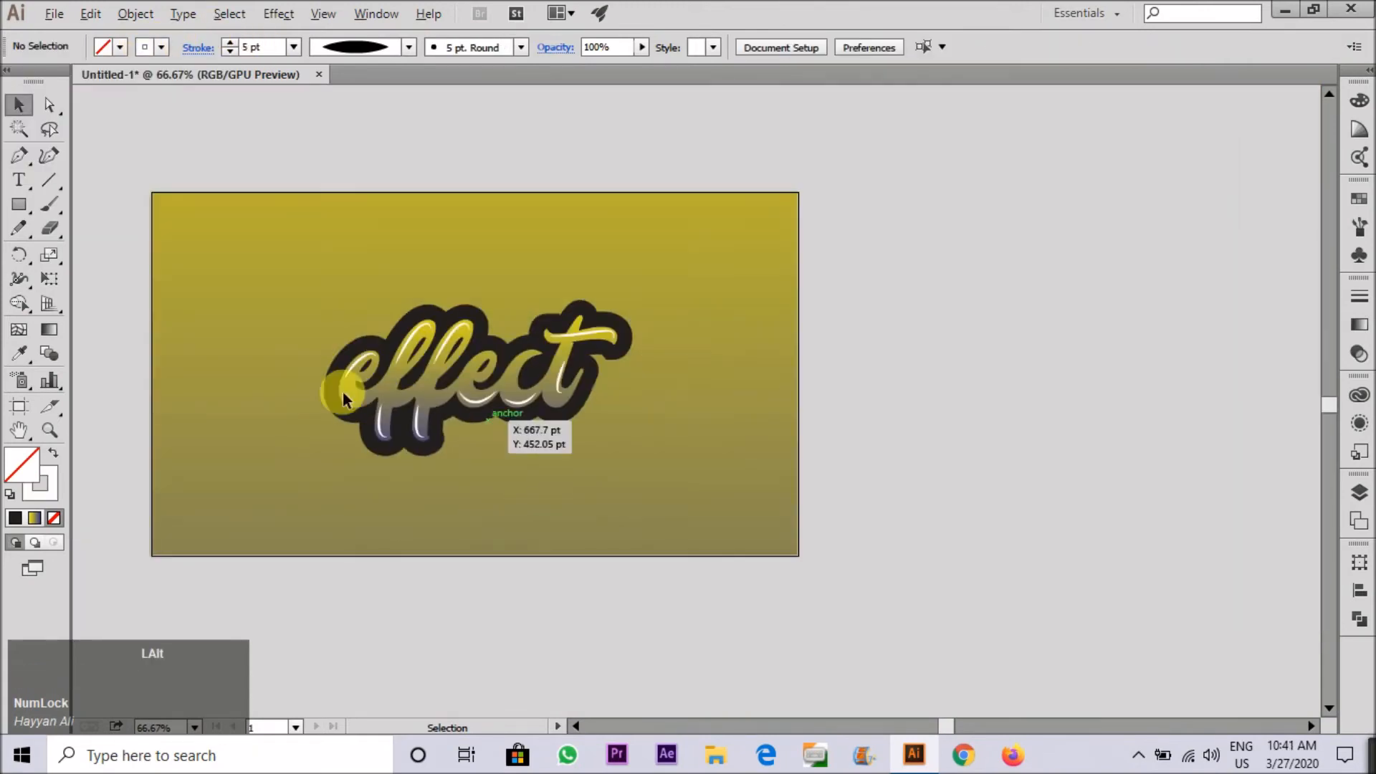
pyautogui.scroll(2, 548, 366)
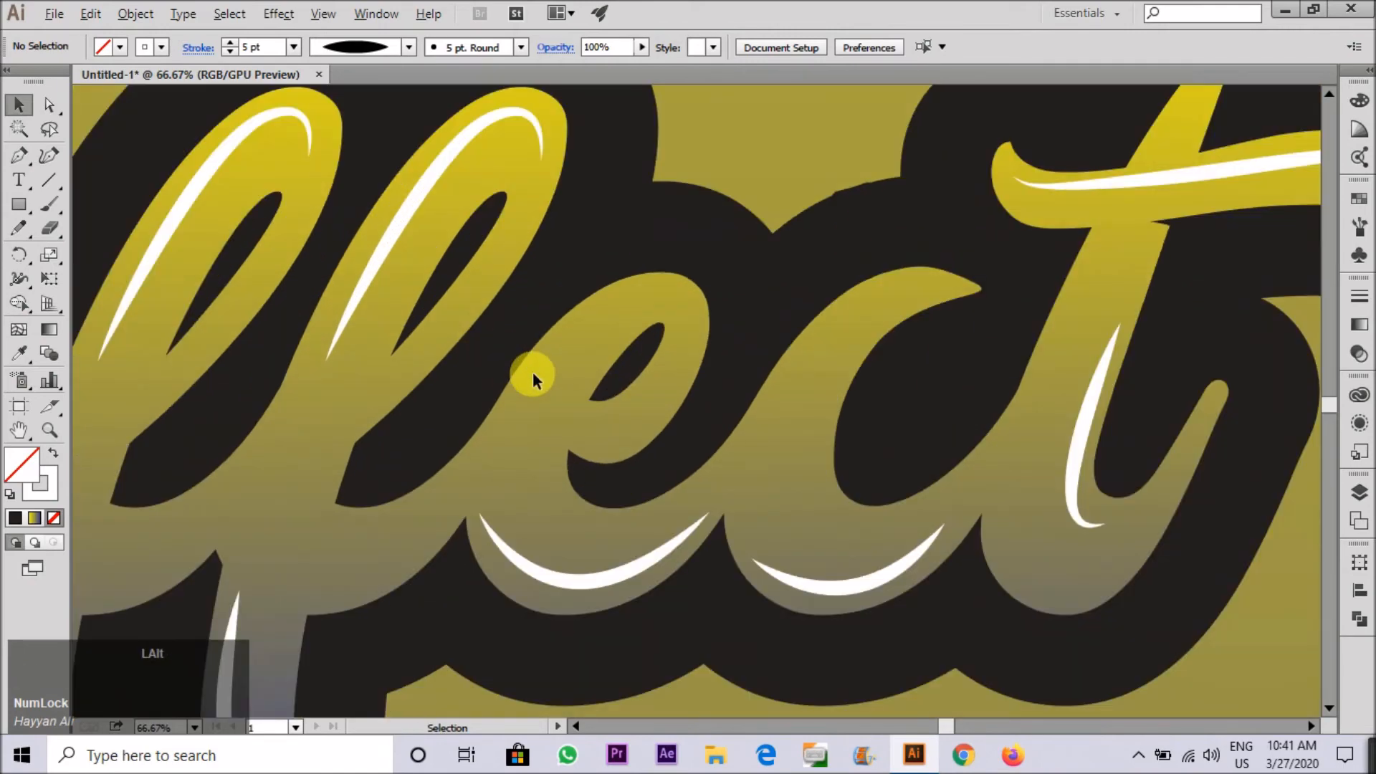
pyautogui.scroll(-1, 535, 383)
pyautogui.scroll(8, 385, 494)
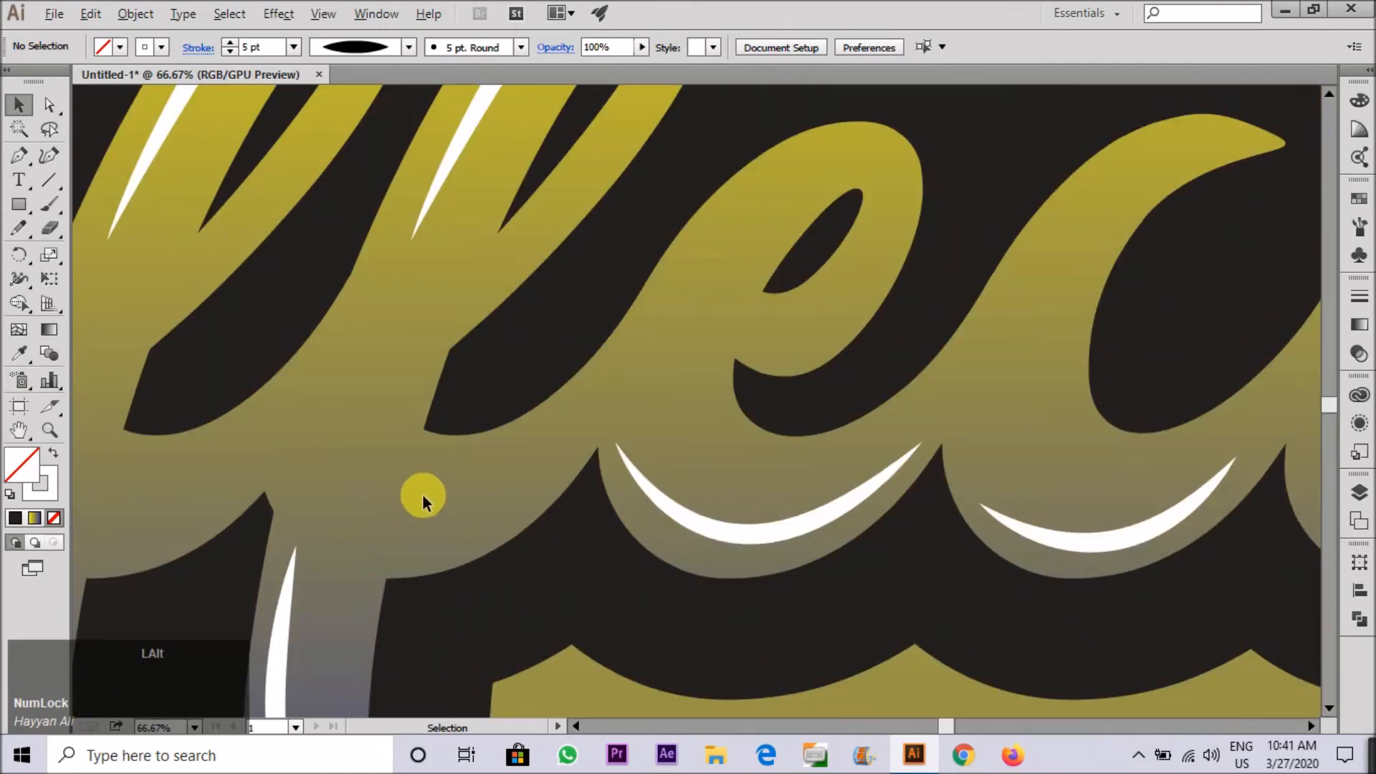
pyautogui.press('p')
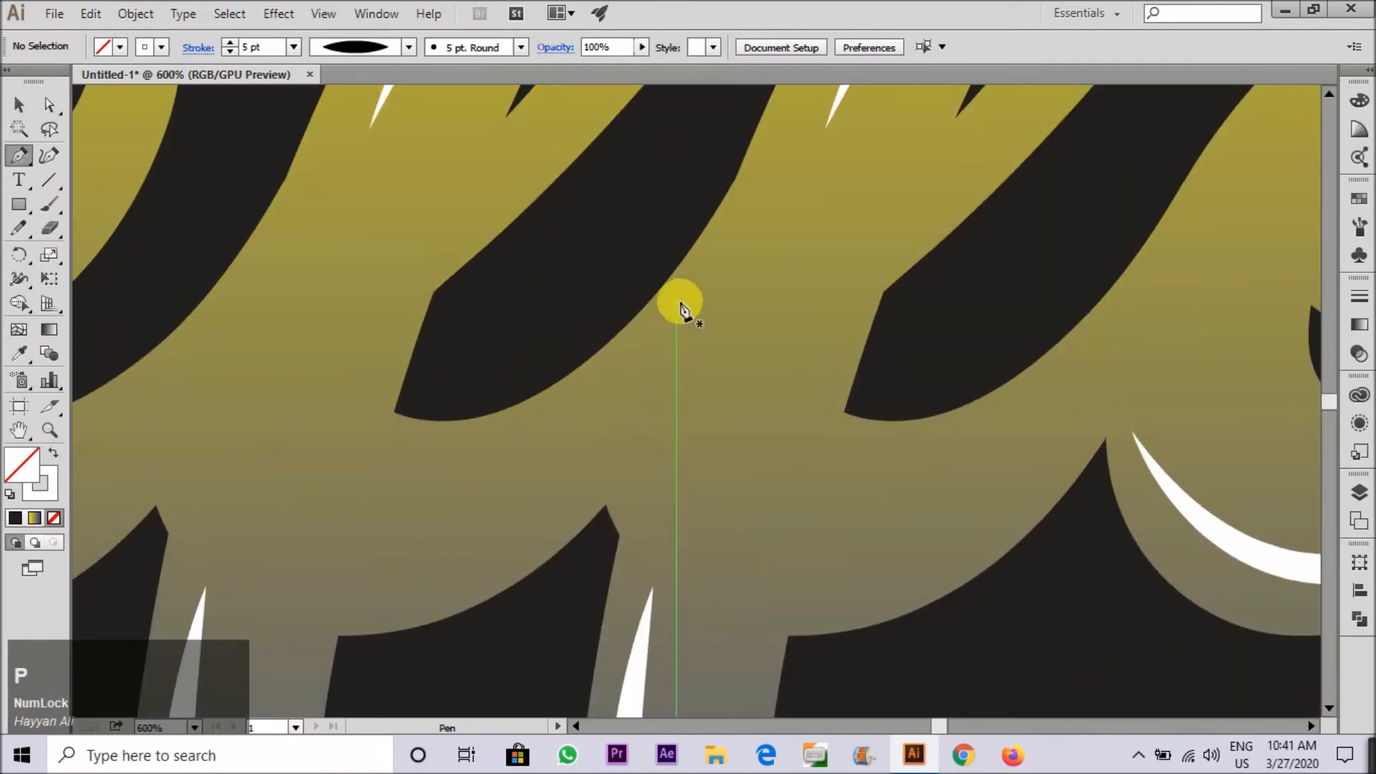
pyautogui.scroll(-3, 380, 462)
pyautogui.scroll(2, 236, 475)
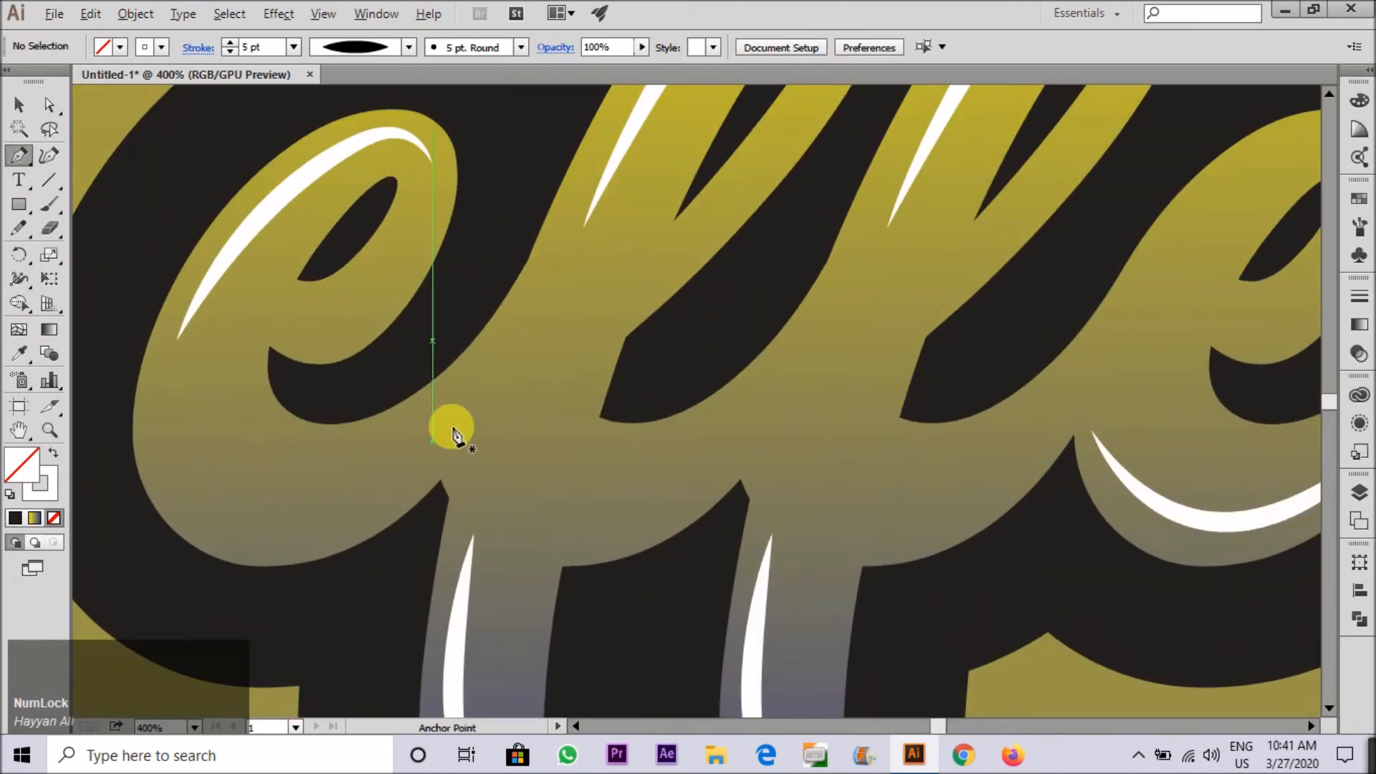
pyautogui.click(552, 533)
pyautogui.moveTo(724, 445); pyautogui.dragTo(788, 358)
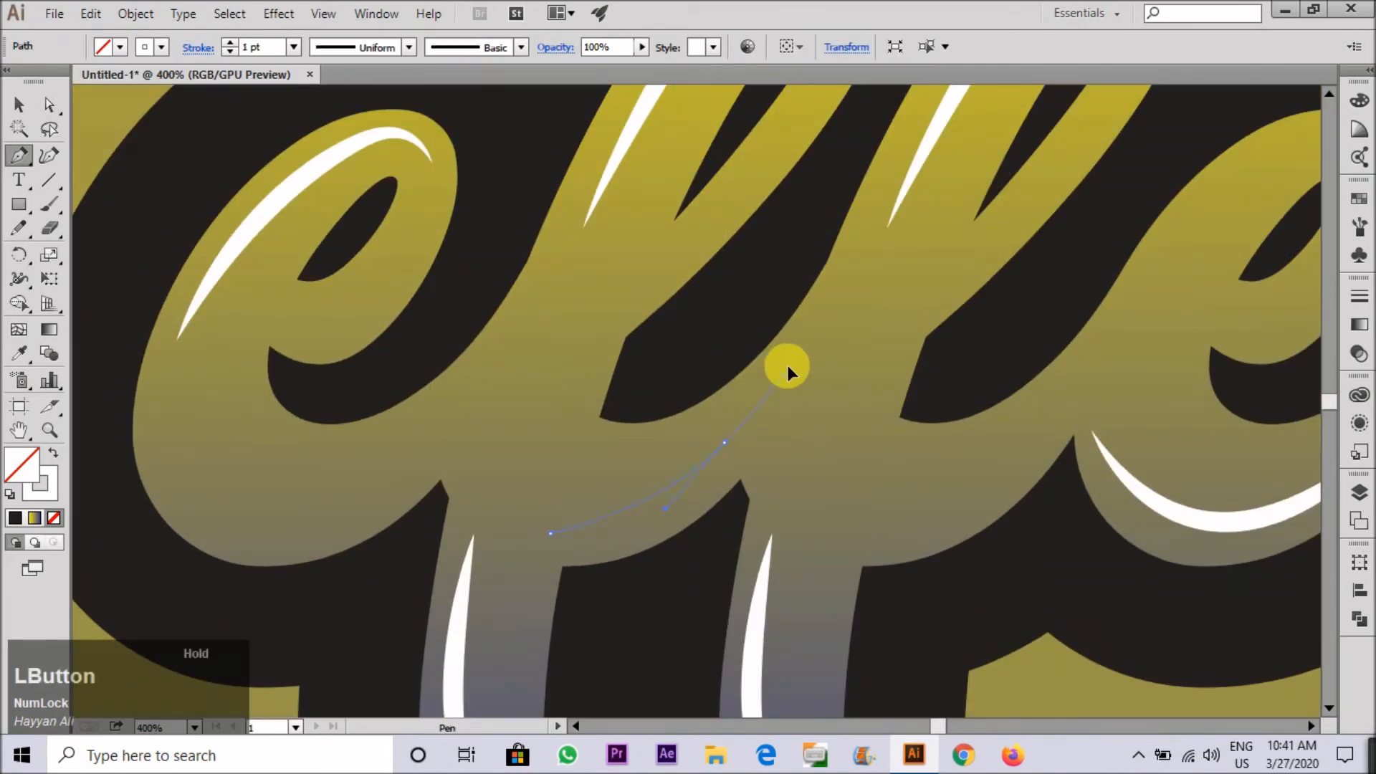
# Copy the stroke attributes of the first e's white highlight onto the new curve between the two f's, then deselect it.
pyautogui.click(28, 130)
pyautogui.press('i')
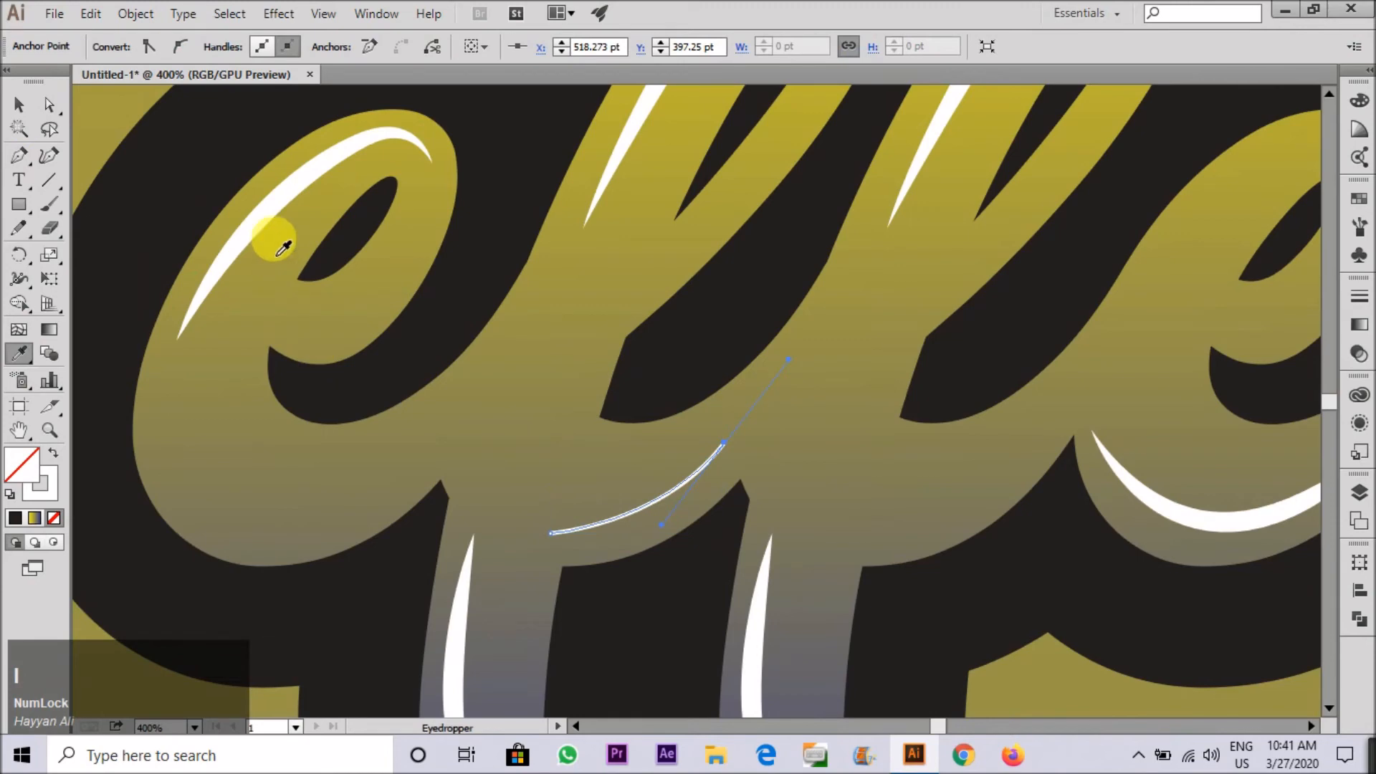
pyautogui.click(349, 372)
pyautogui.scroll(-4, 349, 372)
pyautogui.click(336, 337)
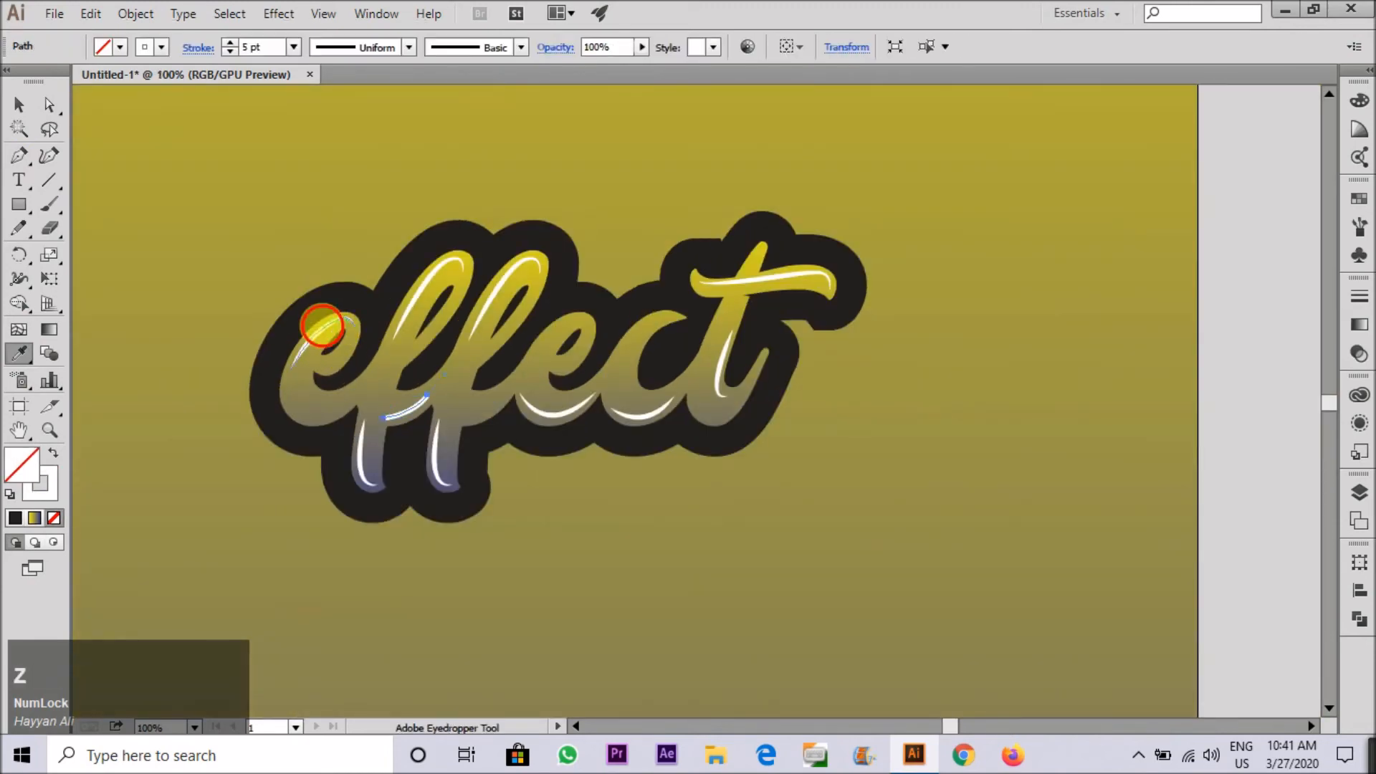
pyautogui.scroll(3, 456, 347)
pyautogui.press('v')
pyautogui.click(599, 381)
# Draw a curved highlight line around the outer side of the second e's loop, from its top to its lower end.
pyautogui.scroll(-1, 605, 401)
pyautogui.scroll(2, 753, 305)
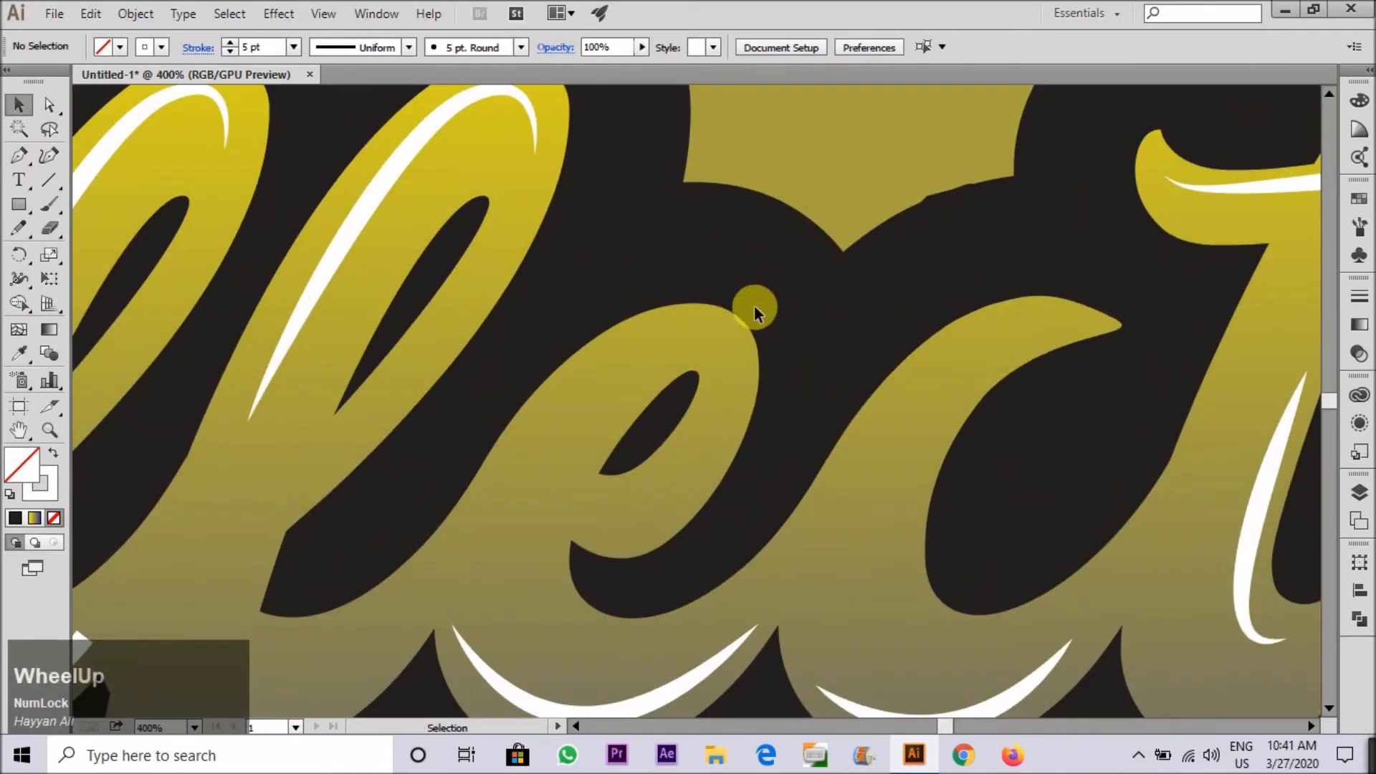
pyautogui.press('p')
pyautogui.moveTo(670, 323)
pyautogui.mouseDown()
pyautogui.moveTo(746, 369)
pyautogui.moveTo(717, 443)
pyautogui.mouseUp()
pyautogui.moveTo(598, 519); pyautogui.dragTo(520, 512)
pyautogui.press('v')
pyautogui.click(693, 380)
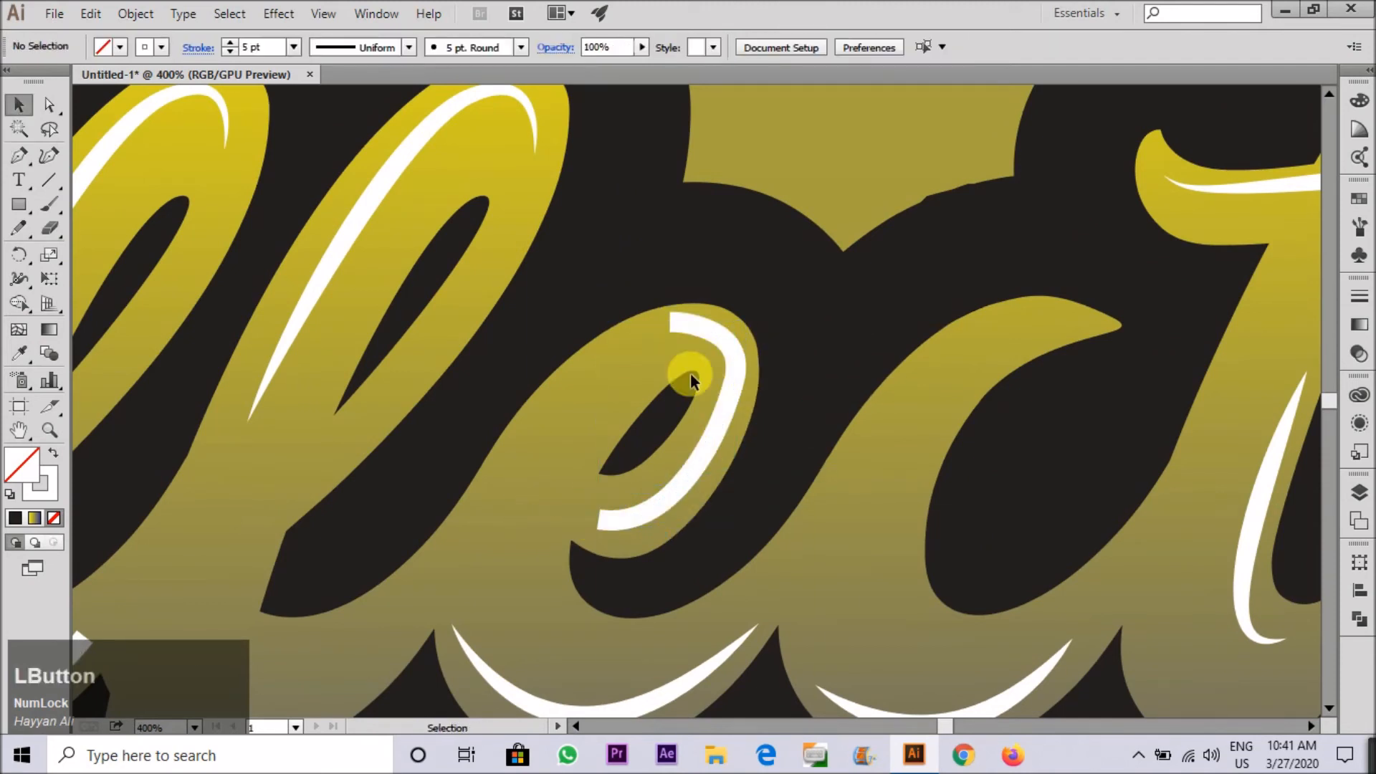
# Draw a curved highlight line along the c's upper edge, from near its tip down along its back.
pyautogui.scroll(-2, 710, 399)
pyautogui.scroll(1, 769, 360)
pyautogui.press('p')
pyautogui.click(759, 358)
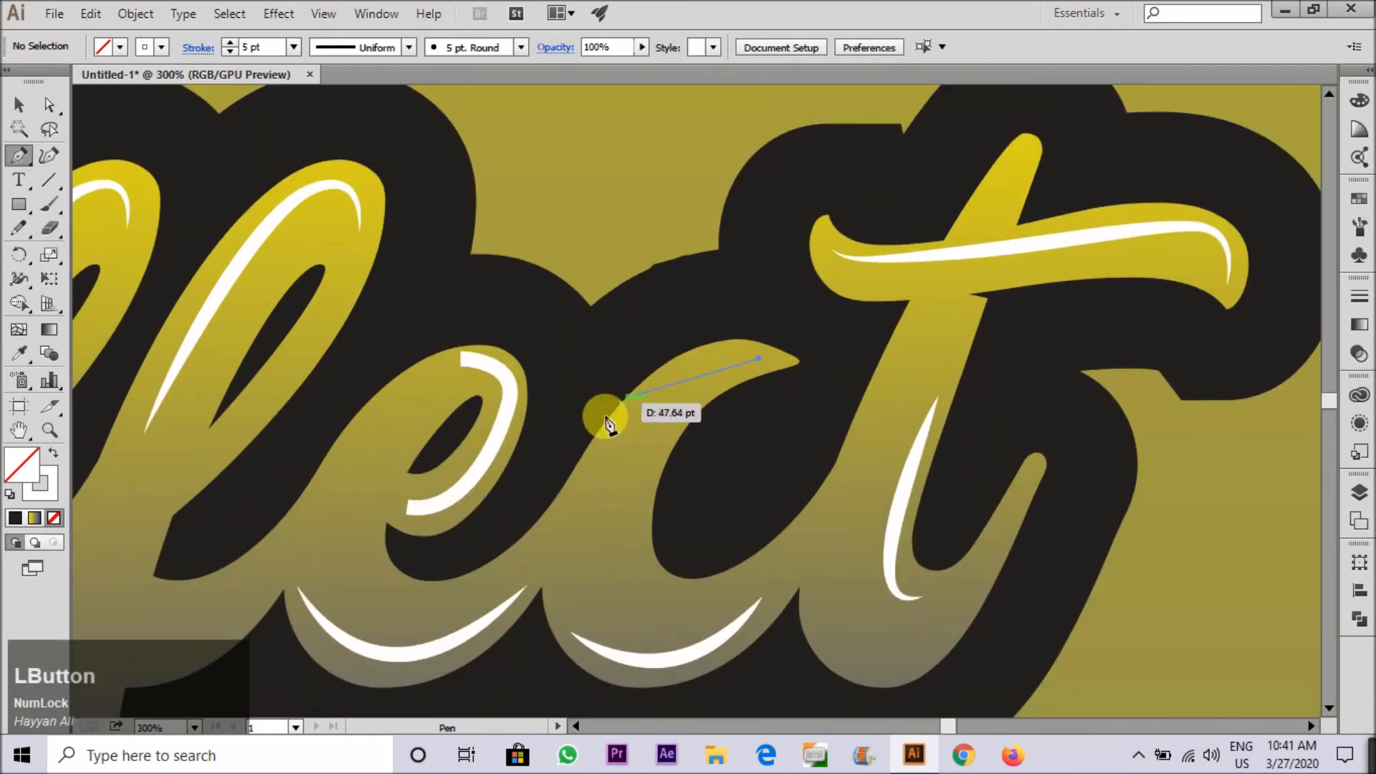
pyautogui.moveTo(599, 469); pyautogui.dragTo(539, 599)
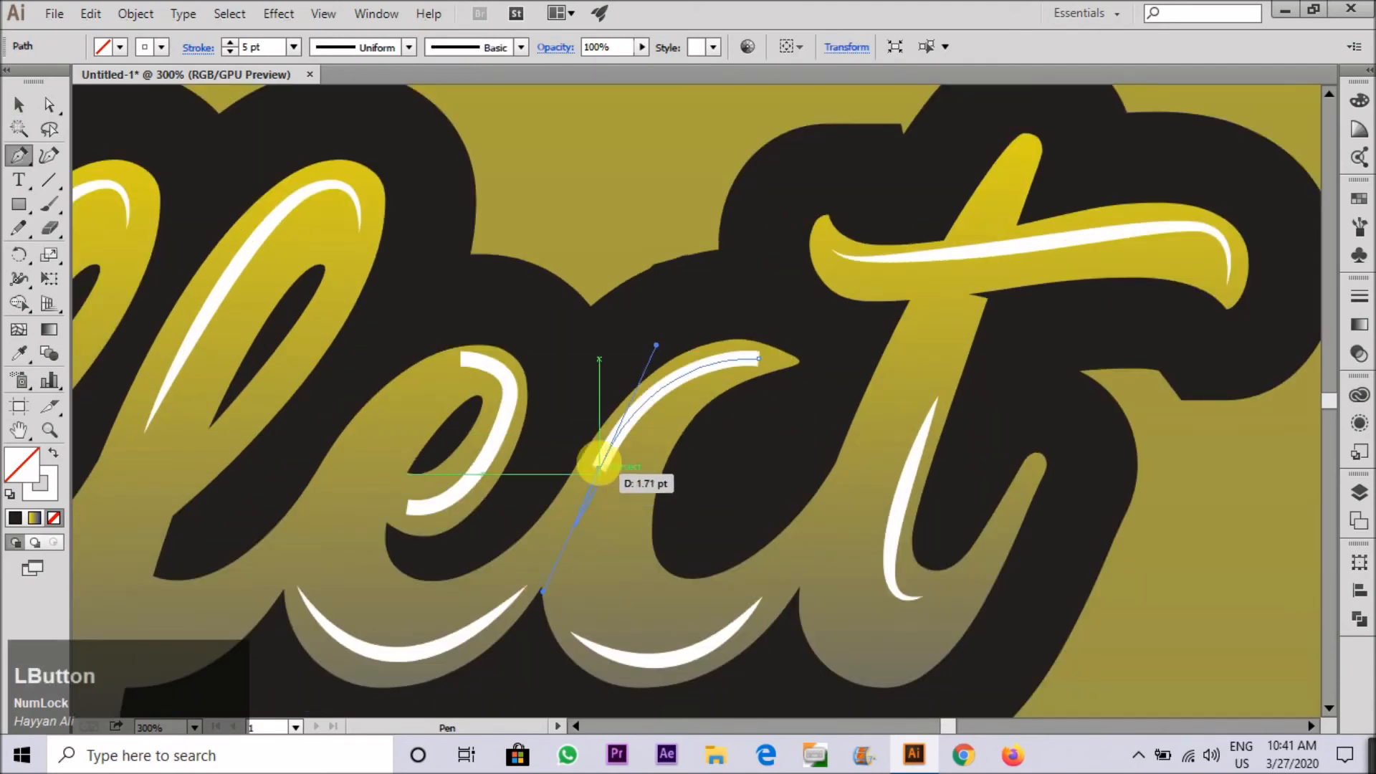
pyautogui.press('v')
pyautogui.click(661, 328)
# Draw a short curved highlight line just below the inner opening of the first e's lower stroke.
pyautogui.scroll(-2, 625, 344)
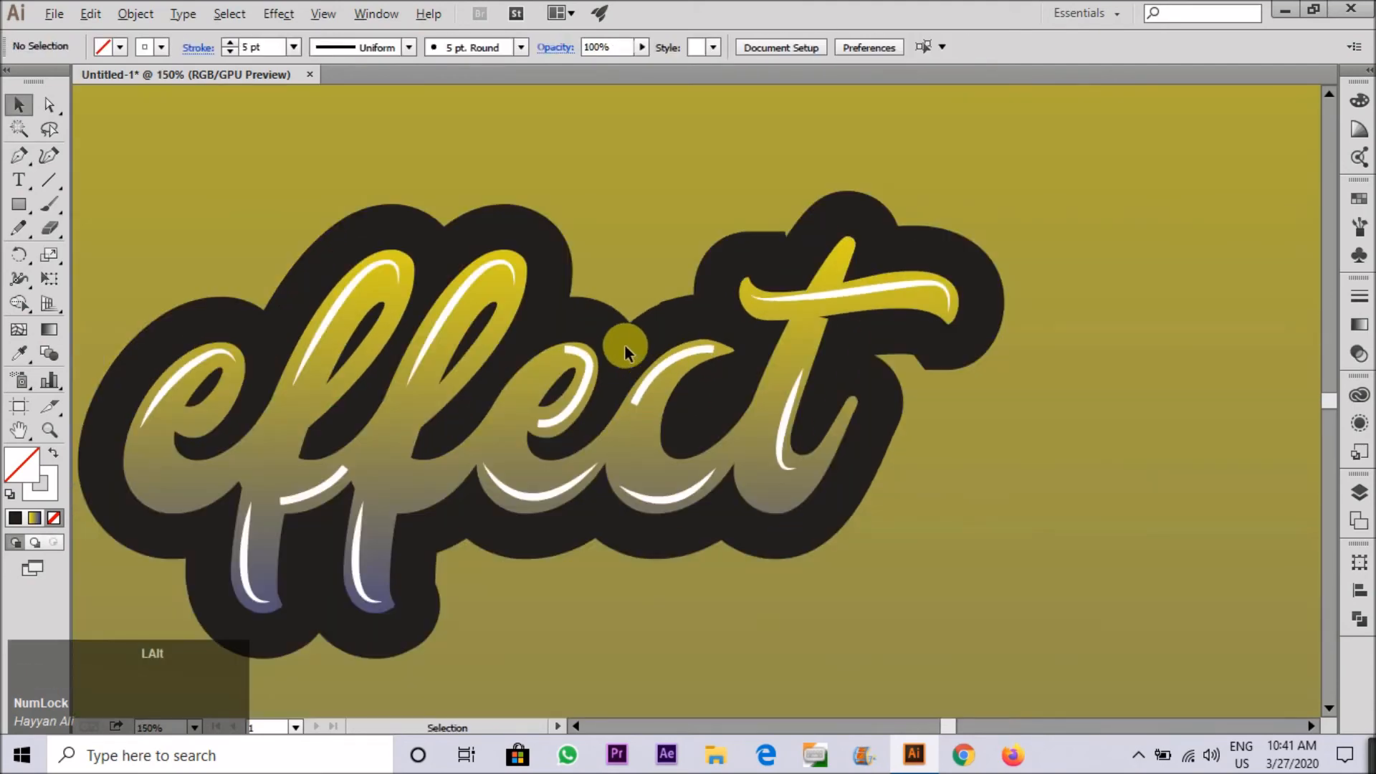
pyautogui.scroll(2, 141, 441)
pyautogui.press('p')
pyautogui.click(154, 433)
pyautogui.hotkey('ctrl', 'z')
pyautogui.moveTo(227, 366)
pyautogui.mouseDown()
pyautogui.moveTo(265, 382)
pyautogui.moveTo(405, 338)
pyautogui.mouseUp()
pyautogui.press('v')
# Select the four newly drawn highlight lines and give them the width profile tapered at both ends.
pyautogui.keyDown('shift'); pyautogui.click(251, 382); pyautogui.keyUp('shift')
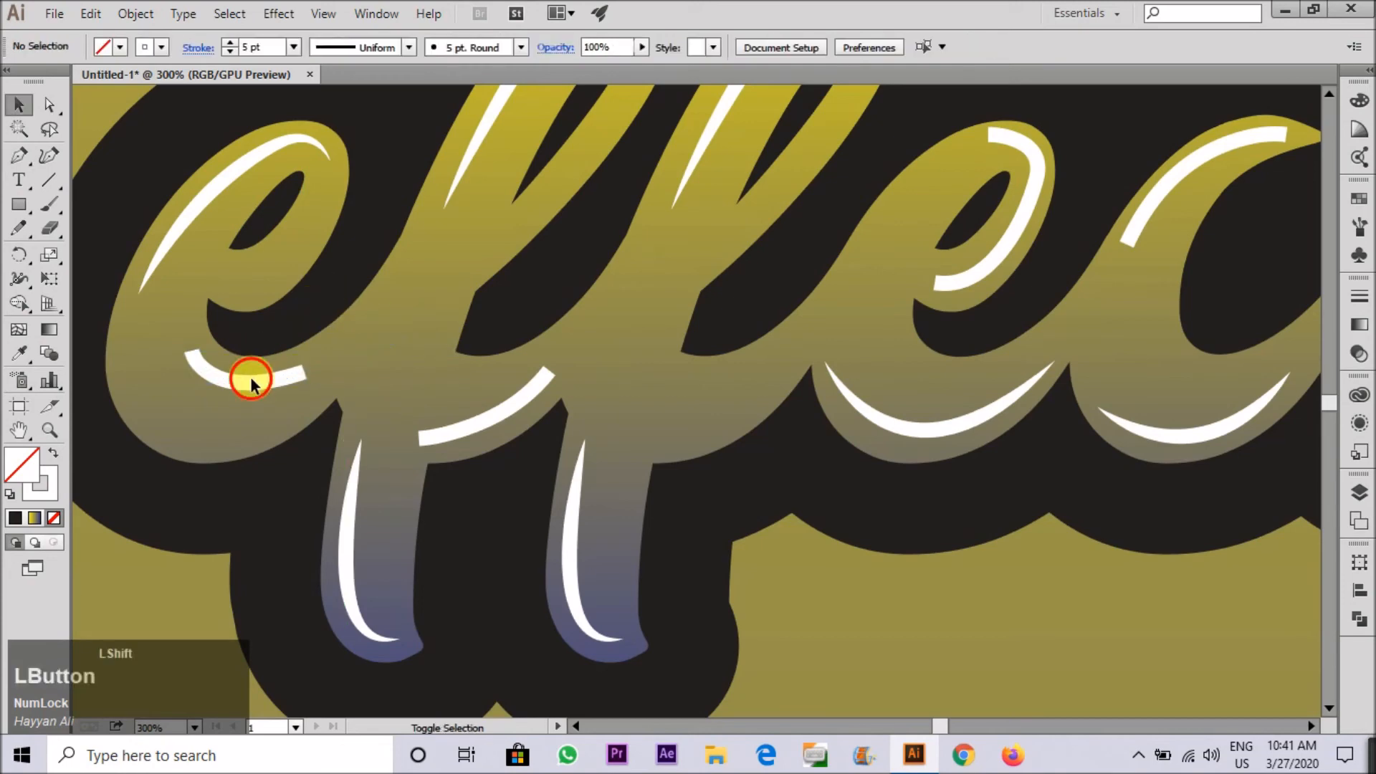
pyautogui.click(250, 389)
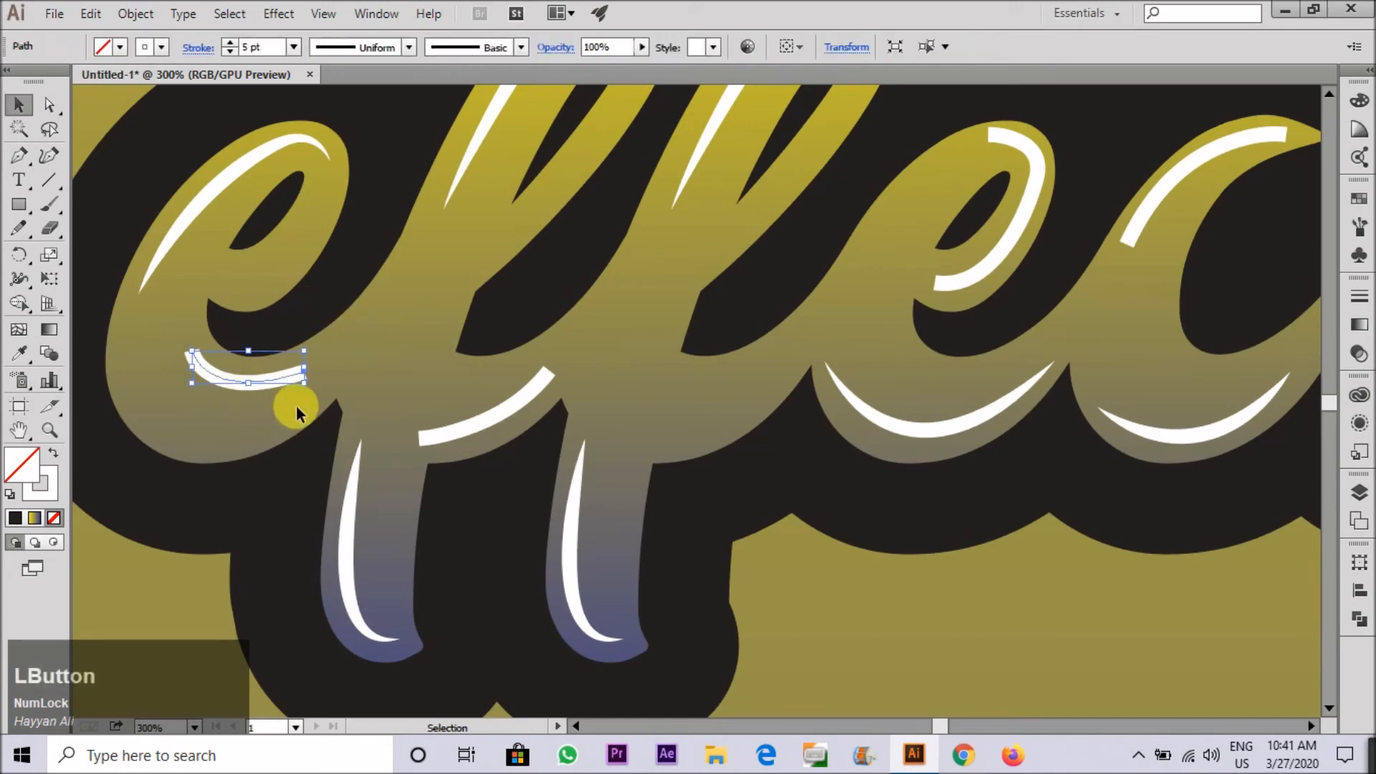
pyautogui.keyDown('shift'); pyautogui.click(428, 436); pyautogui.keyUp('shift')
pyautogui.scroll(-2, 645, 415)
pyautogui.scroll(1, 624, 255)
pyautogui.moveTo(833, 330); pyautogui.dragTo(834, 331)
pyautogui.click(359, 47)
pyautogui.click(357, 113)
pyautogui.click(830, 176)
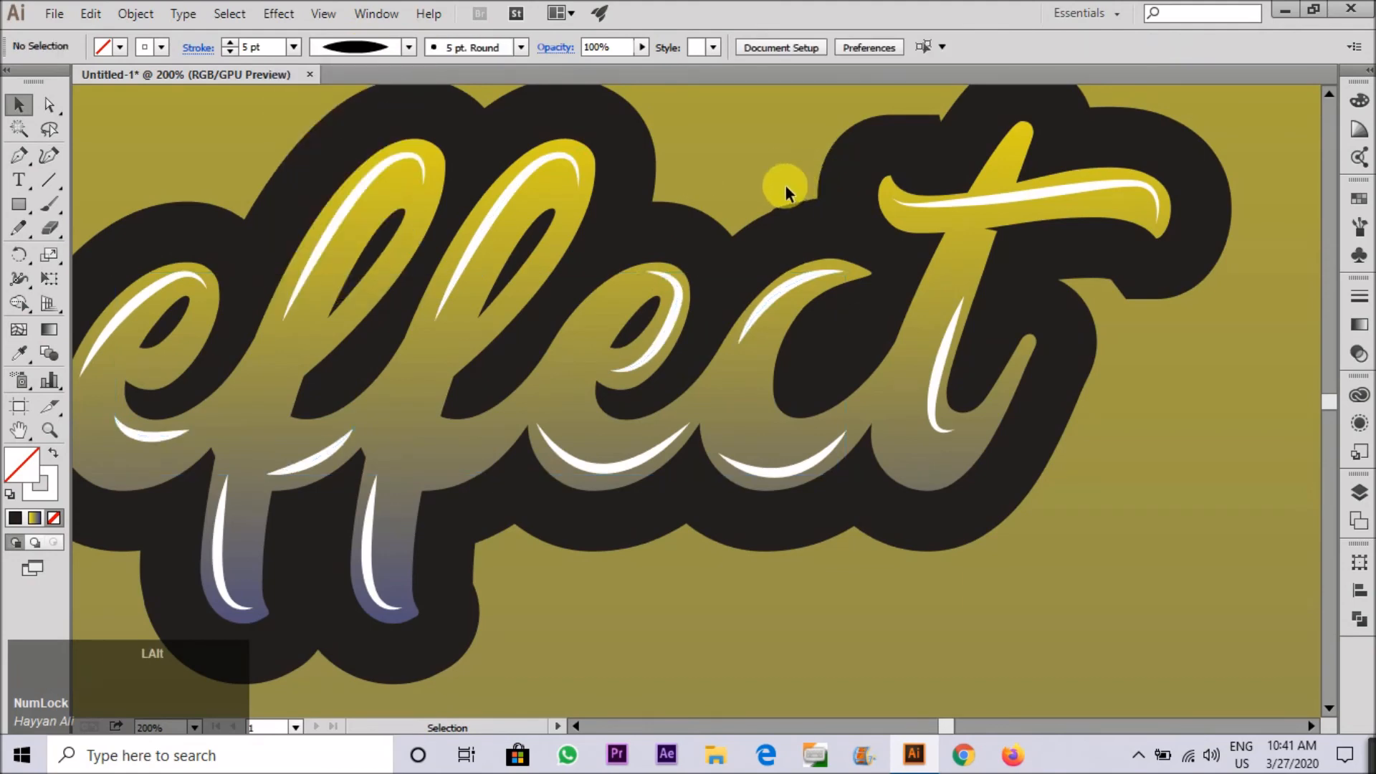
# Select all the white highlight lines and expand their strokes into filled shapes.
pyautogui.scroll(-3, 541, 467)
pyautogui.scroll(1, 623, 479)
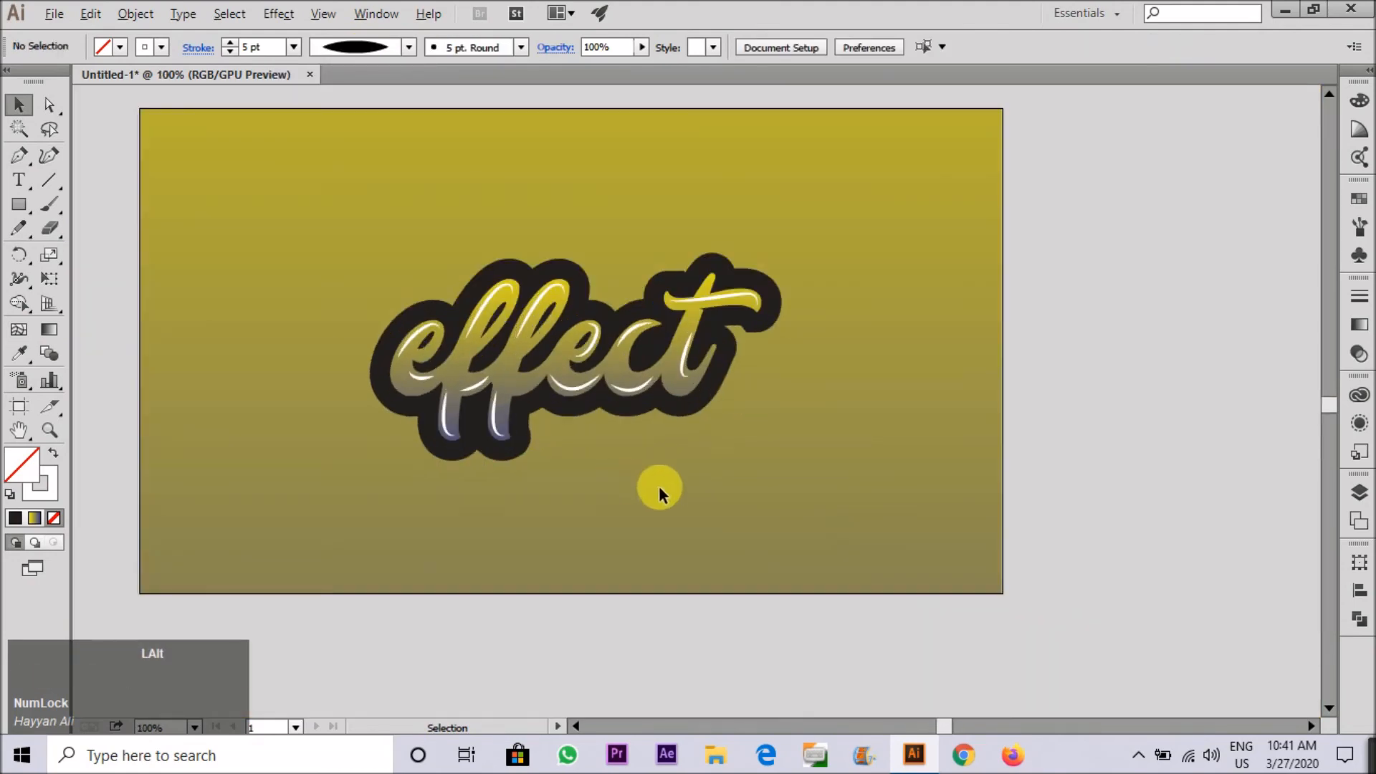
pyautogui.moveTo(623, 480); pyautogui.dragTo(166, 111)
pyautogui.click(135, 13)
pyautogui.click(193, 248)
# Set the opacity of all the expanded highlight shapes to 60%.
pyautogui.moveTo(317, 224); pyautogui.dragTo(815, 507)
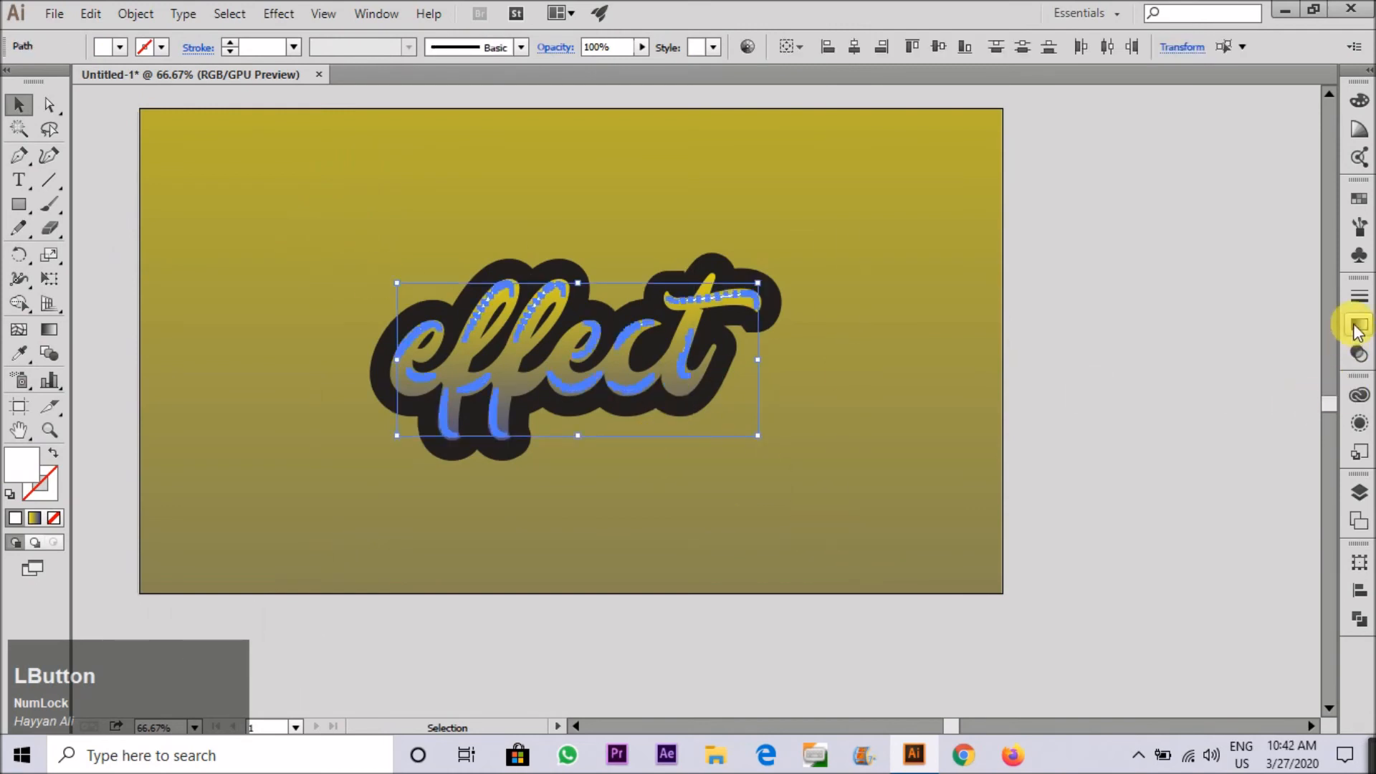
pyautogui.click(1360, 352)
pyautogui.click(1314, 307)
pyautogui.moveTo(1306, 325); pyautogui.dragTo(1274, 324)
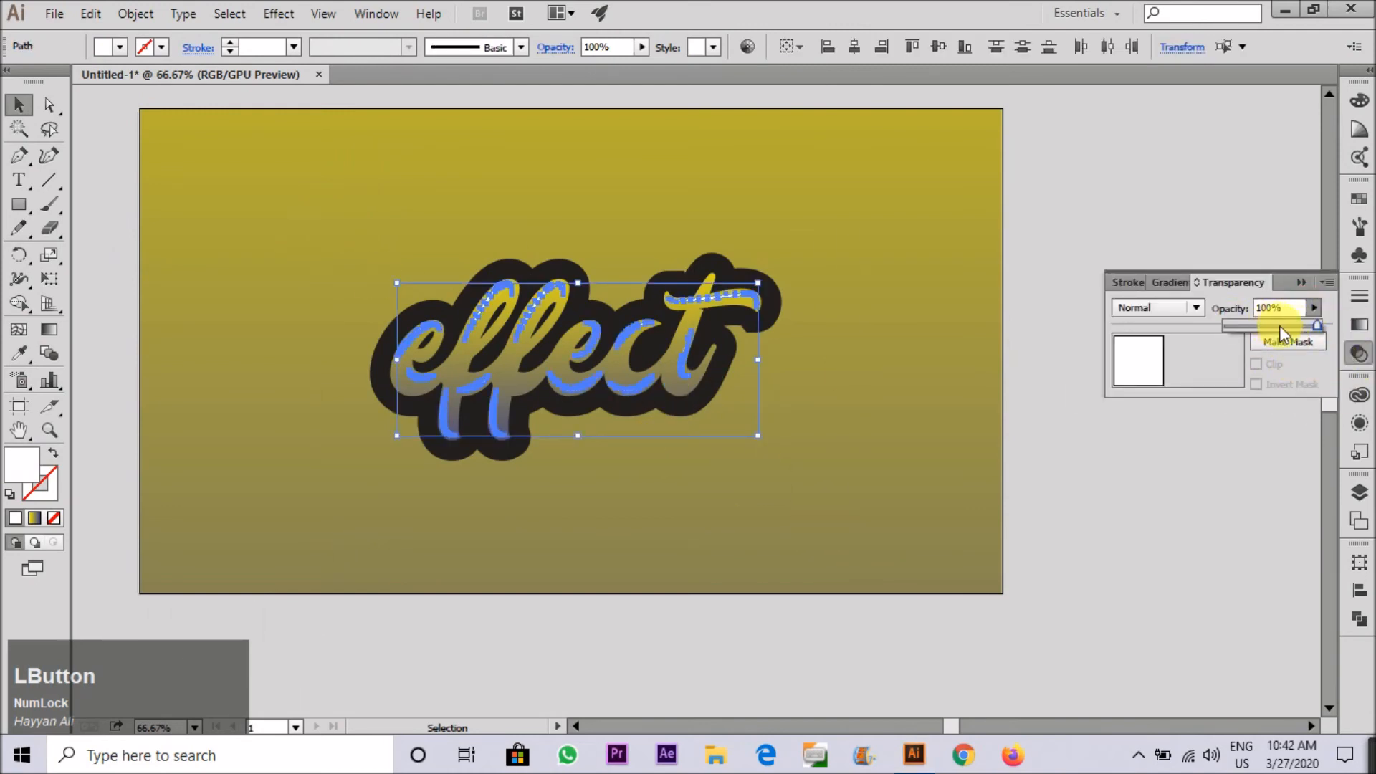
pyautogui.click(1054, 253)
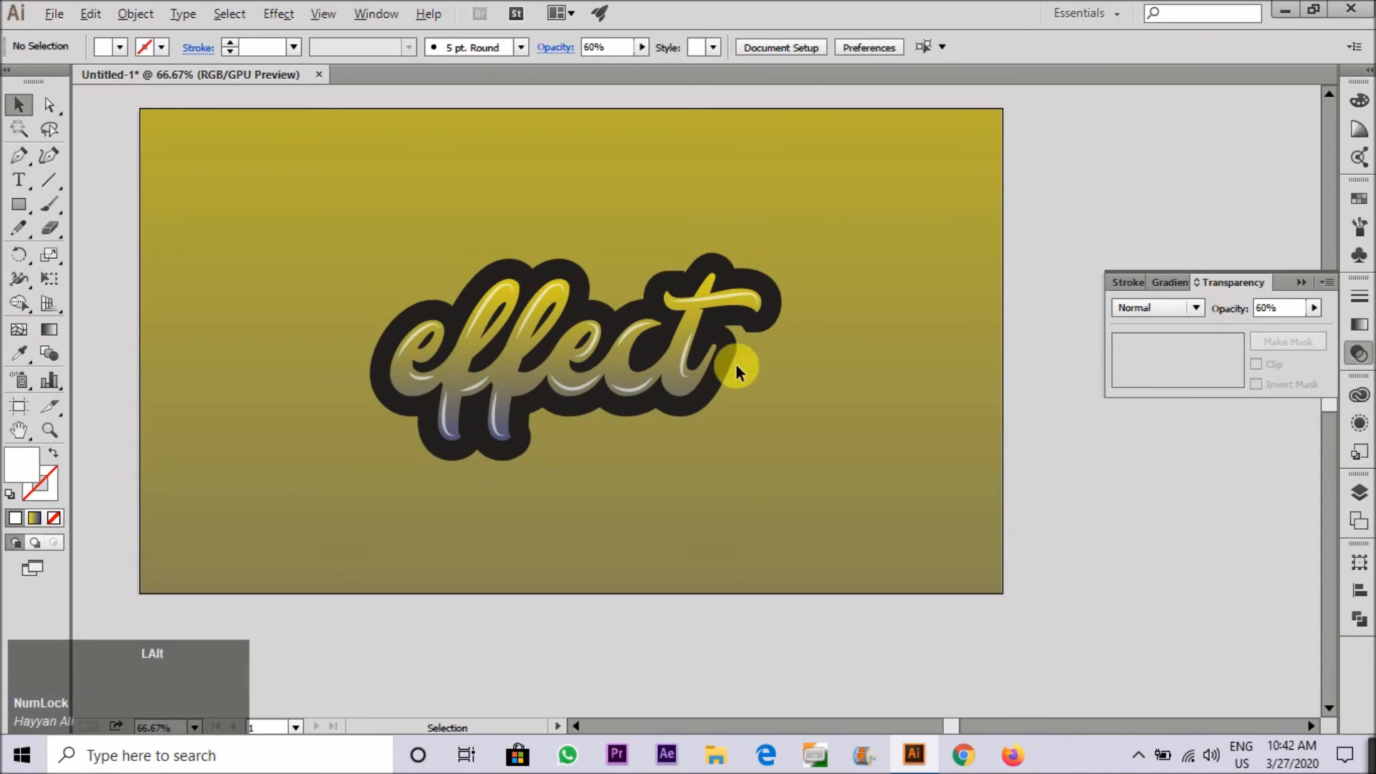
# Unlock all objects and lock only the gradient background behind the lettering.
pyautogui.scroll(-1, 857, 398)
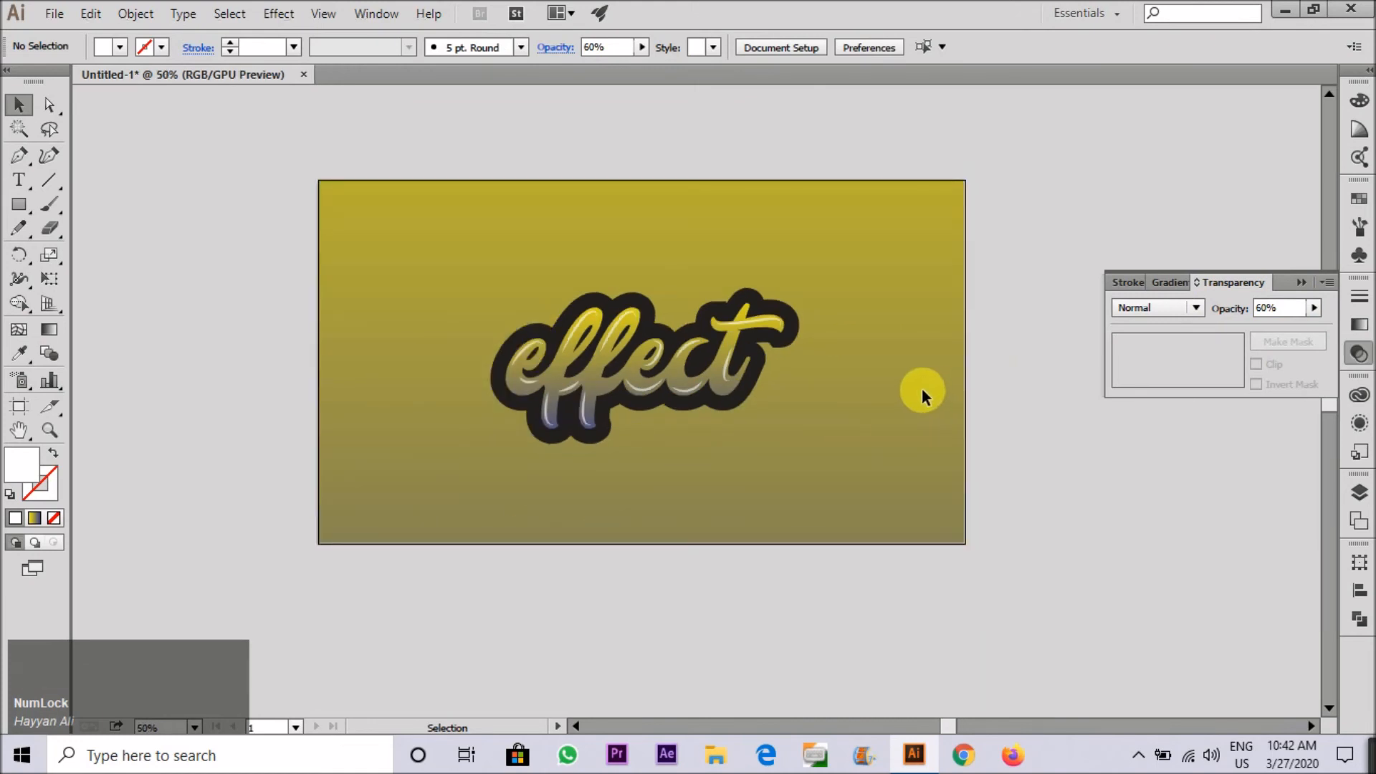
pyautogui.moveTo(894, 448); pyautogui.dragTo(319, 180)
pyautogui.hotkey('ctrl', 'alt', '2')
pyautogui.click(399, 163)
pyautogui.click(384, 214)
pyautogui.hotkey('ctrl', '2')
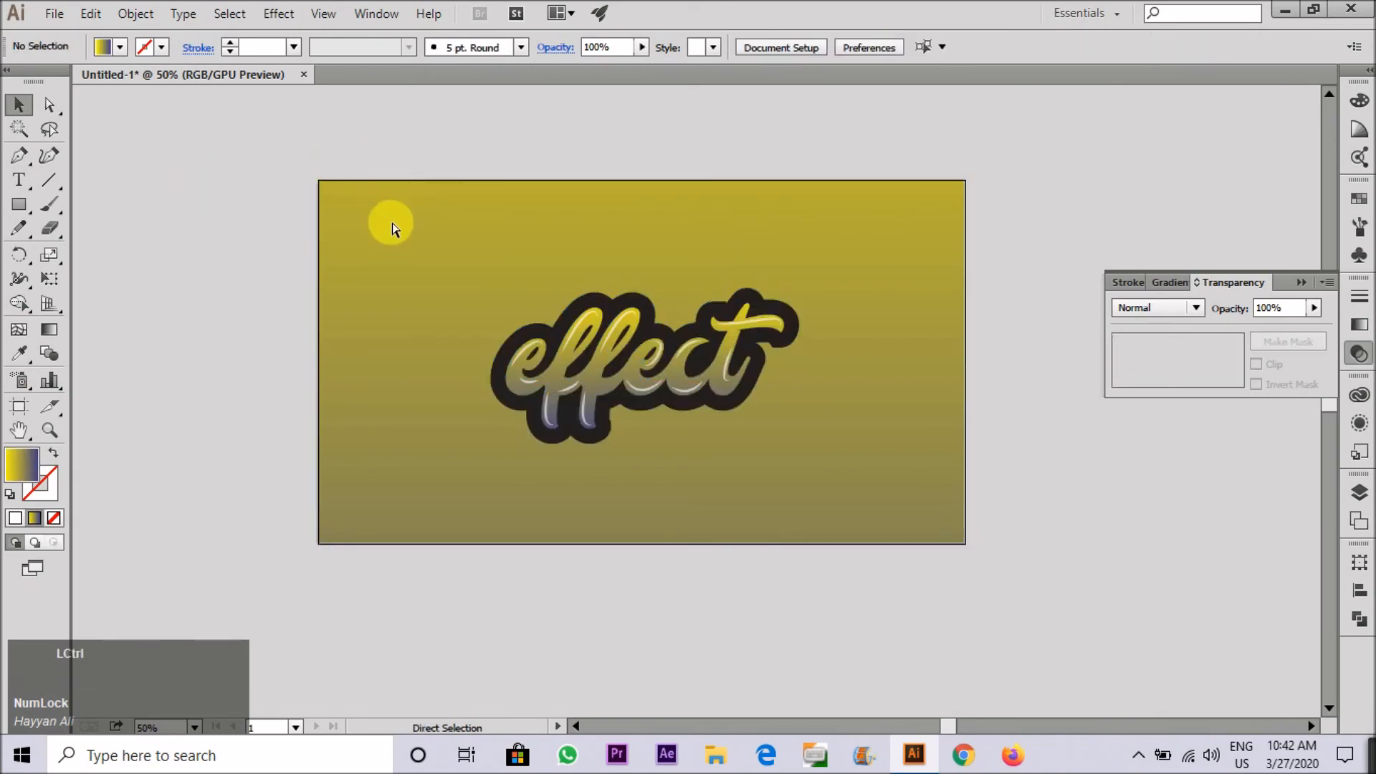
# Start a Drop Shadow effect on the lettering group in Multiply mode with the preview turned on.
pyautogui.keyDown('alt'); pyautogui.scroll(2, 692, 432); pyautogui.keyUp('alt')
pyautogui.click(789, 370)
pyautogui.keyDown('alt'); pyautogui.scroll(4, 780, 349); pyautogui.keyUp('alt')
pyautogui.keyDown('alt'); pyautogui.scroll(-4, 763, 347); pyautogui.keyUp('alt')
pyautogui.moveTo(765, 372); pyautogui.dragTo(776, 472)
pyautogui.hotkey('ctrl', 'z')
pyautogui.click(273, 14)
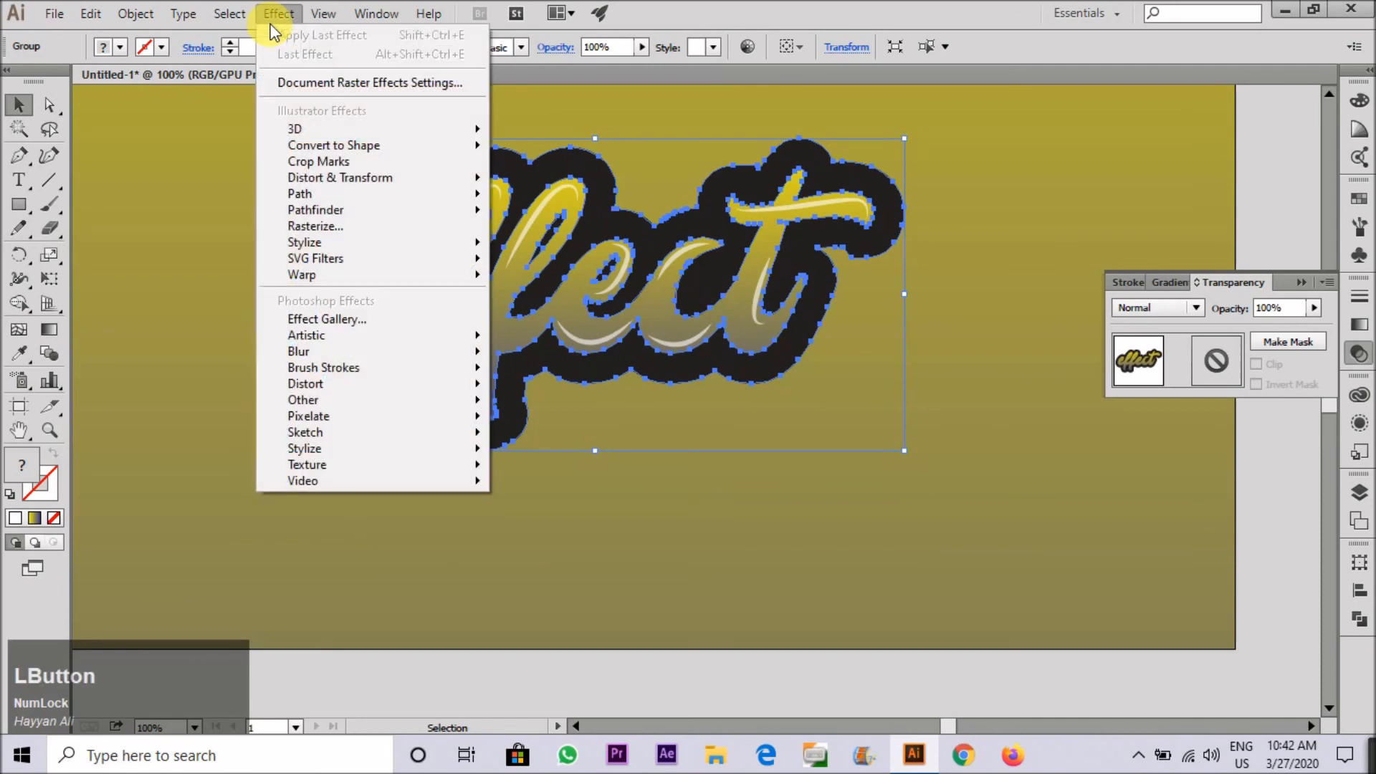
pyautogui.moveTo(412, 254)
pyautogui.click(539, 246)
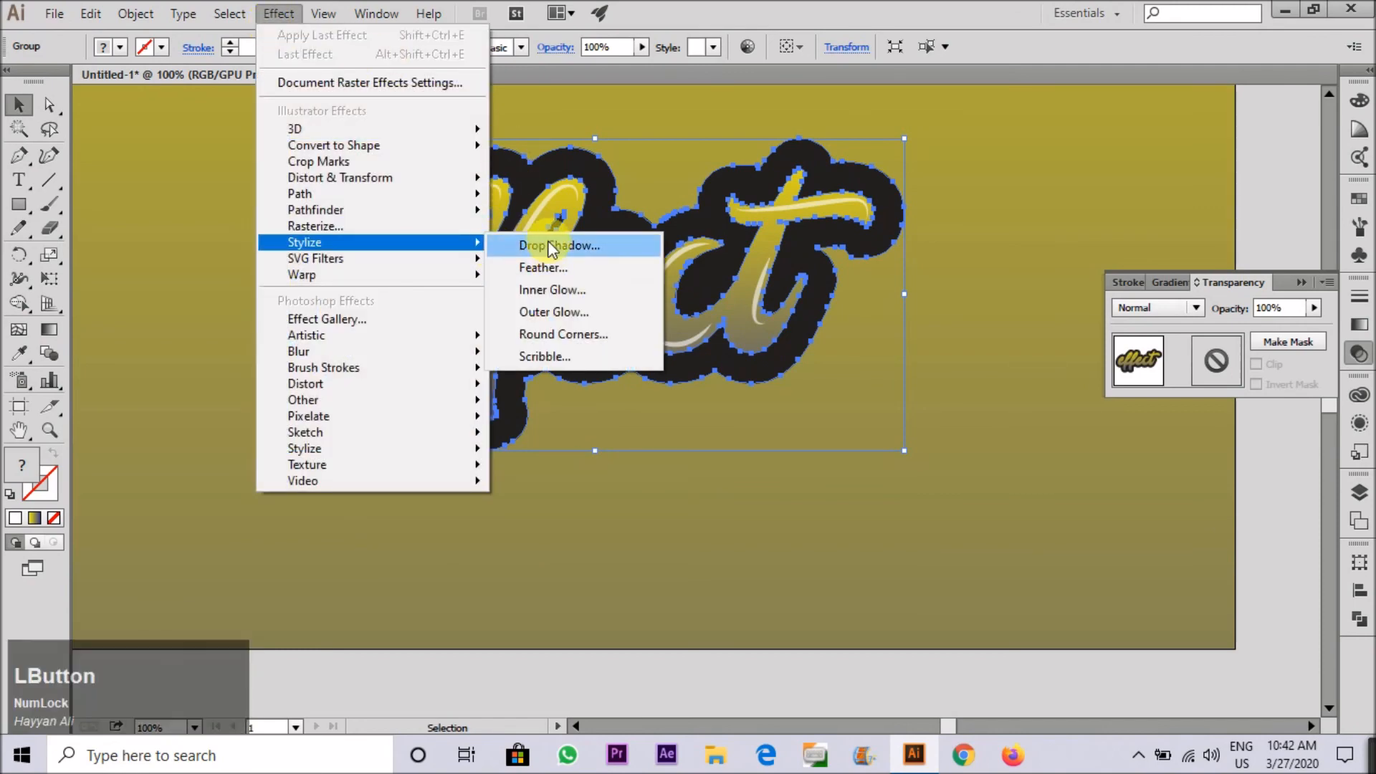
pyautogui.click(869, 466)
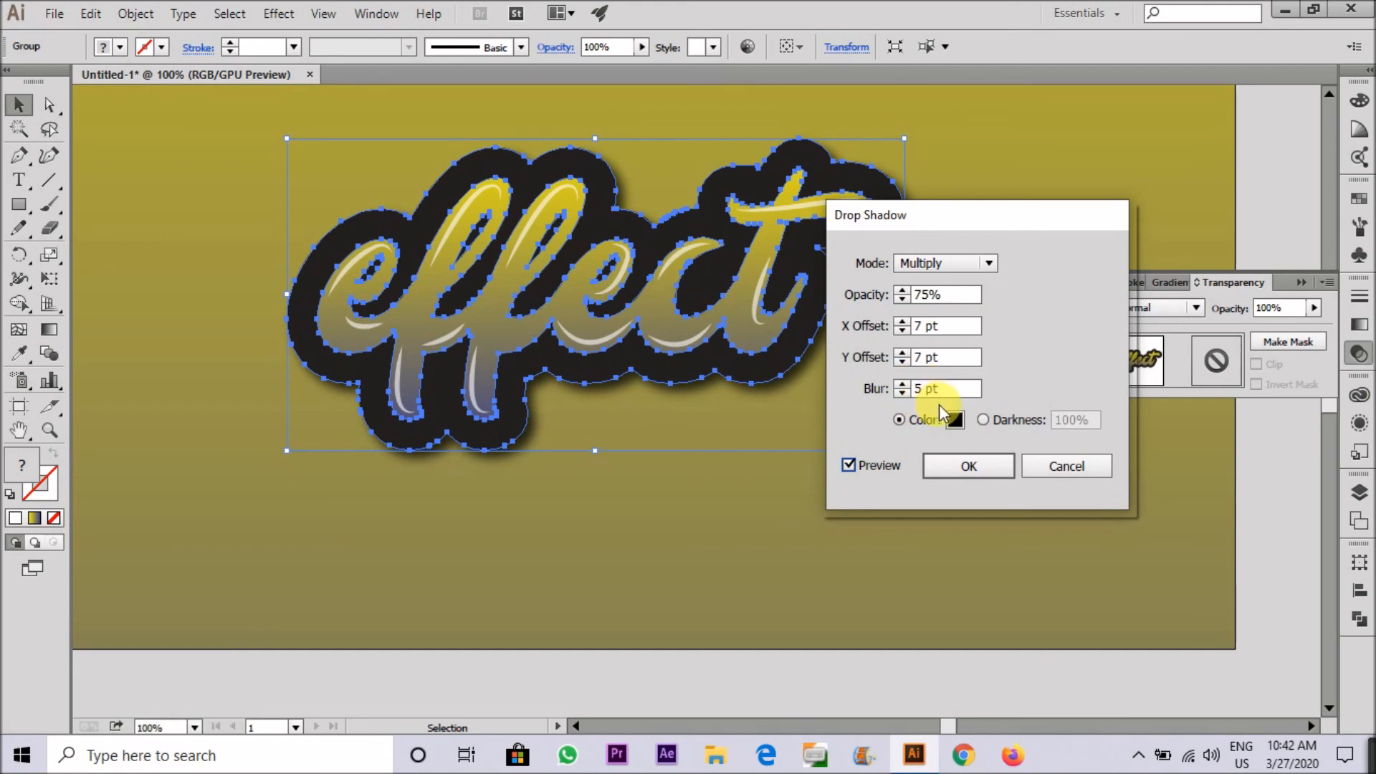
# Set the drop shadow's blur to 2 pt.
pyautogui.click(904, 394)
pyautogui.click(904, 393)
pyautogui.click(904, 394)
pyautogui.click(904, 394)
pyautogui.click(904, 394)
pyautogui.click(903, 384)
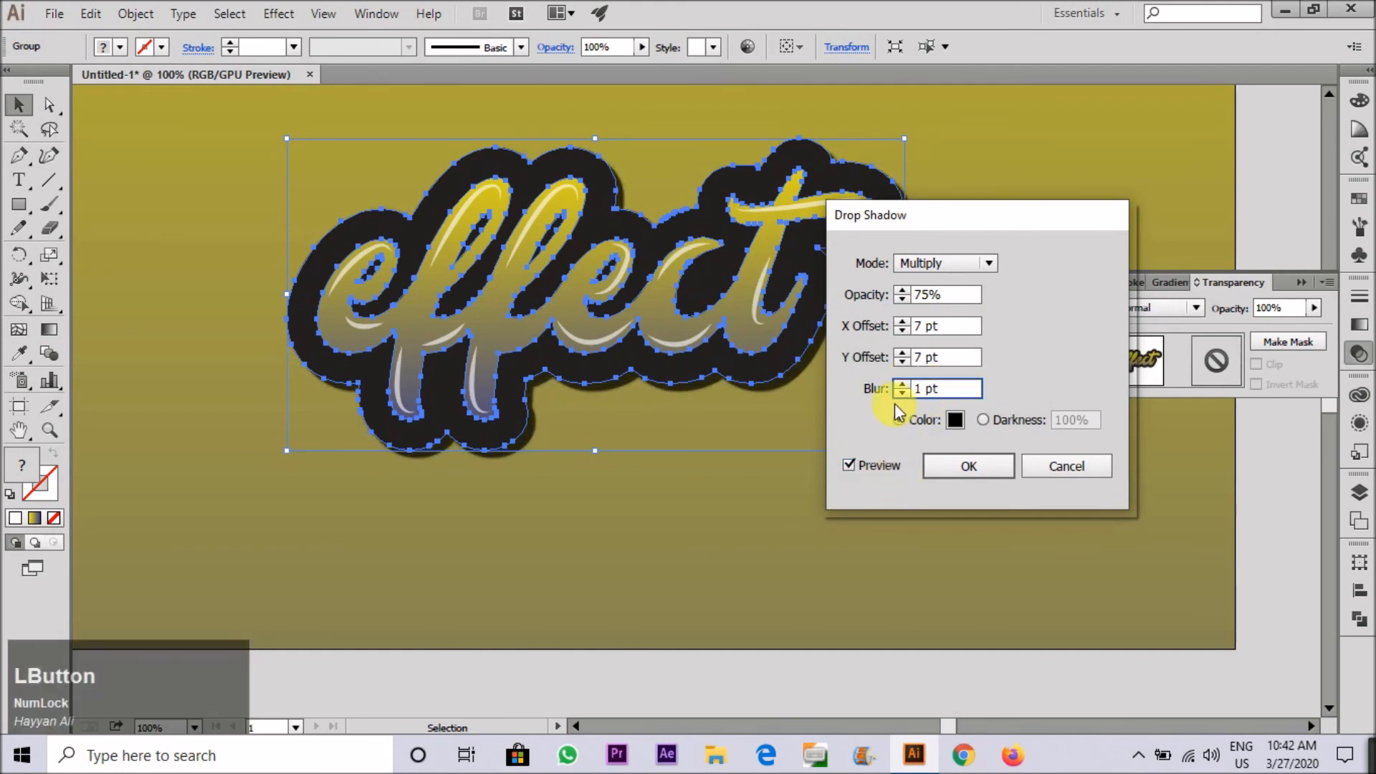
# Set the drop shadow's X offset to 11 pt and Y offset to 8 pt.
pyautogui.click(901, 352)
pyautogui.click(901, 353)
pyautogui.click(901, 352)
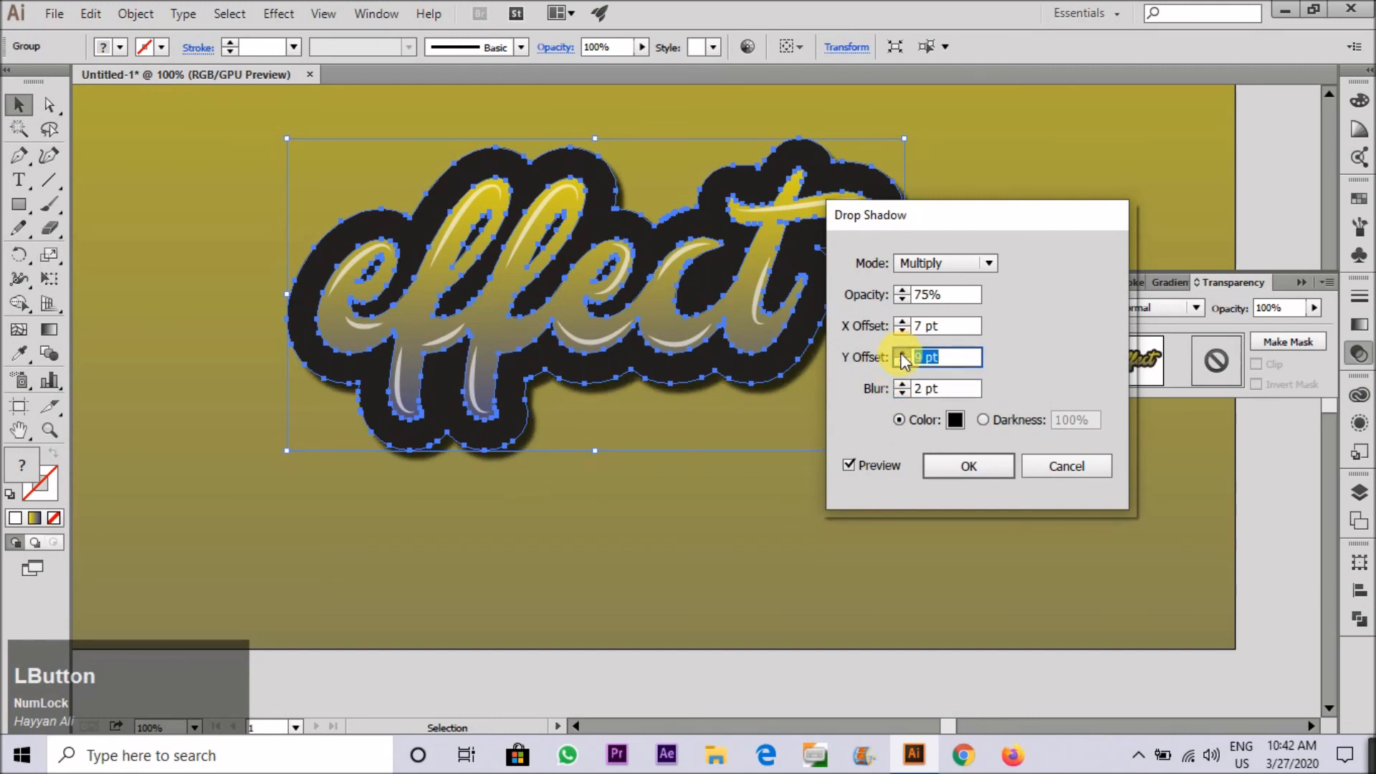
pyautogui.click(901, 352)
pyautogui.click(902, 363)
pyautogui.click(902, 363)
pyautogui.click(902, 363)
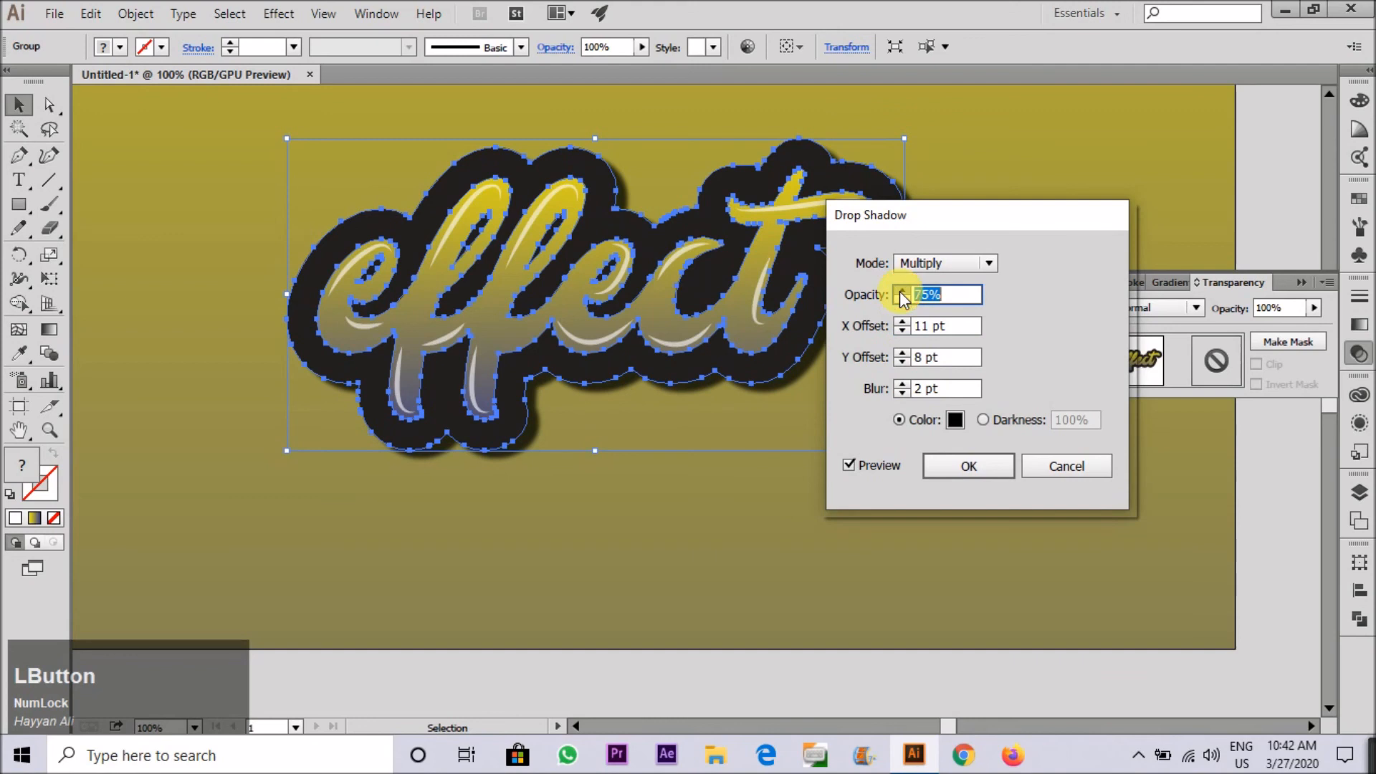
# Set the drop shadow's opacity to 10%, apply the effect and deselect the lettering.
pyautogui.write('1072')
pyautogui.moveTo(958, 299); pyautogui.dragTo(776, 302)
pyautogui.write('1')
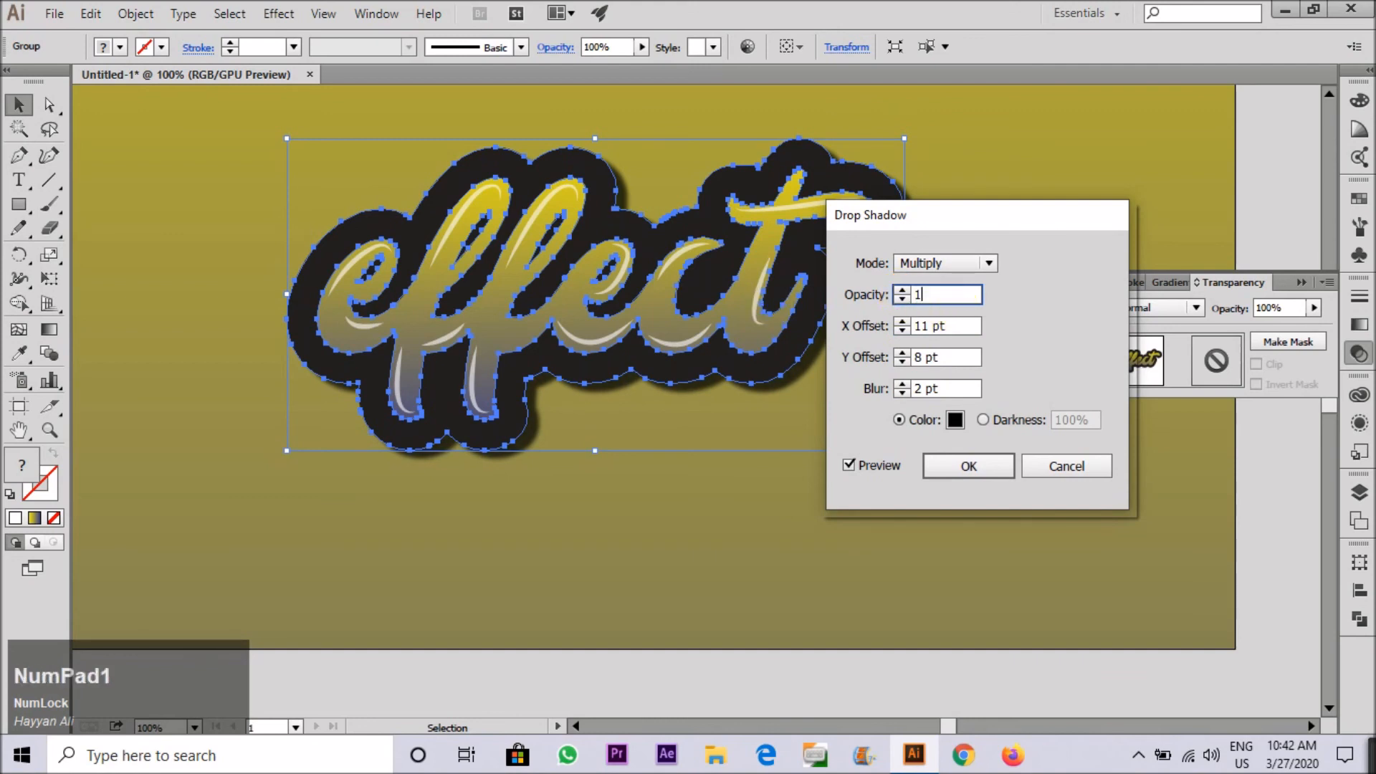
pyautogui.click(853, 469)
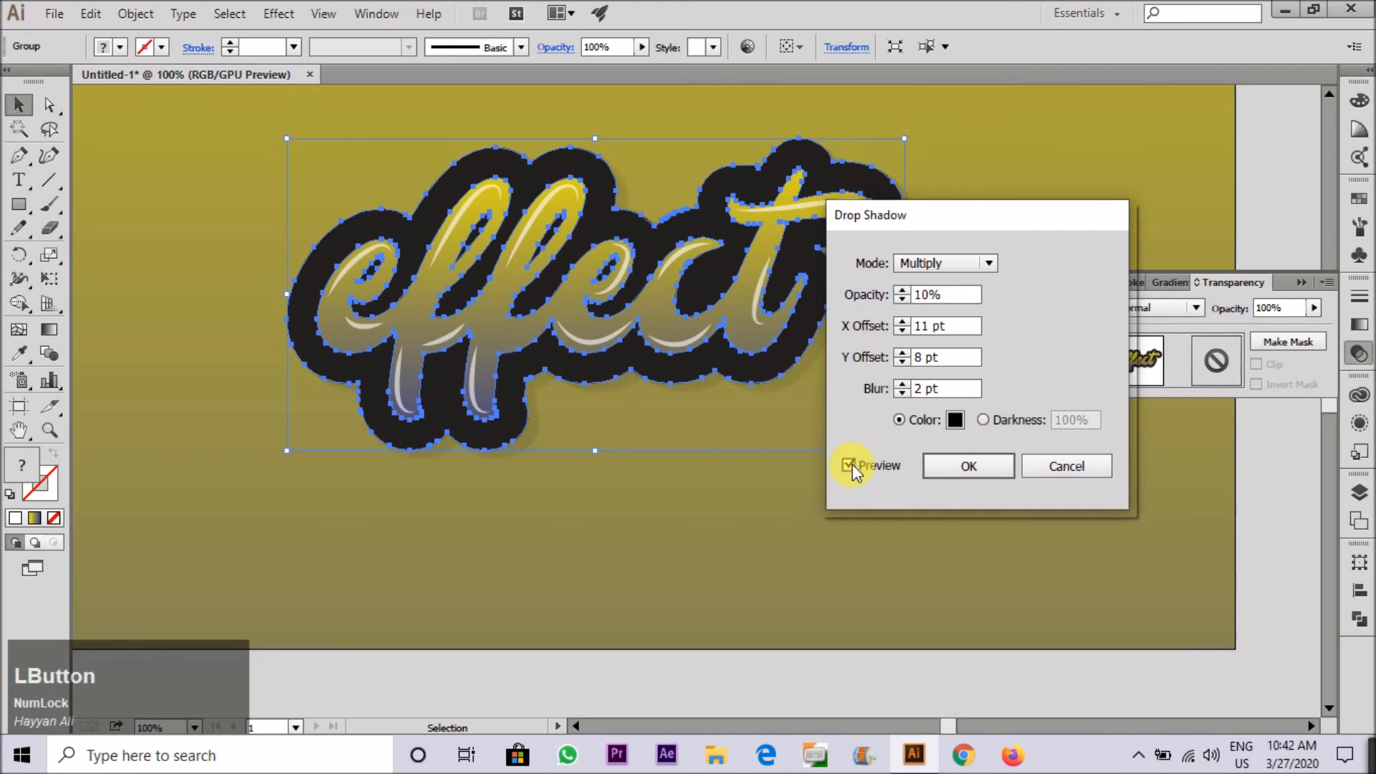
pyautogui.click(957, 464)
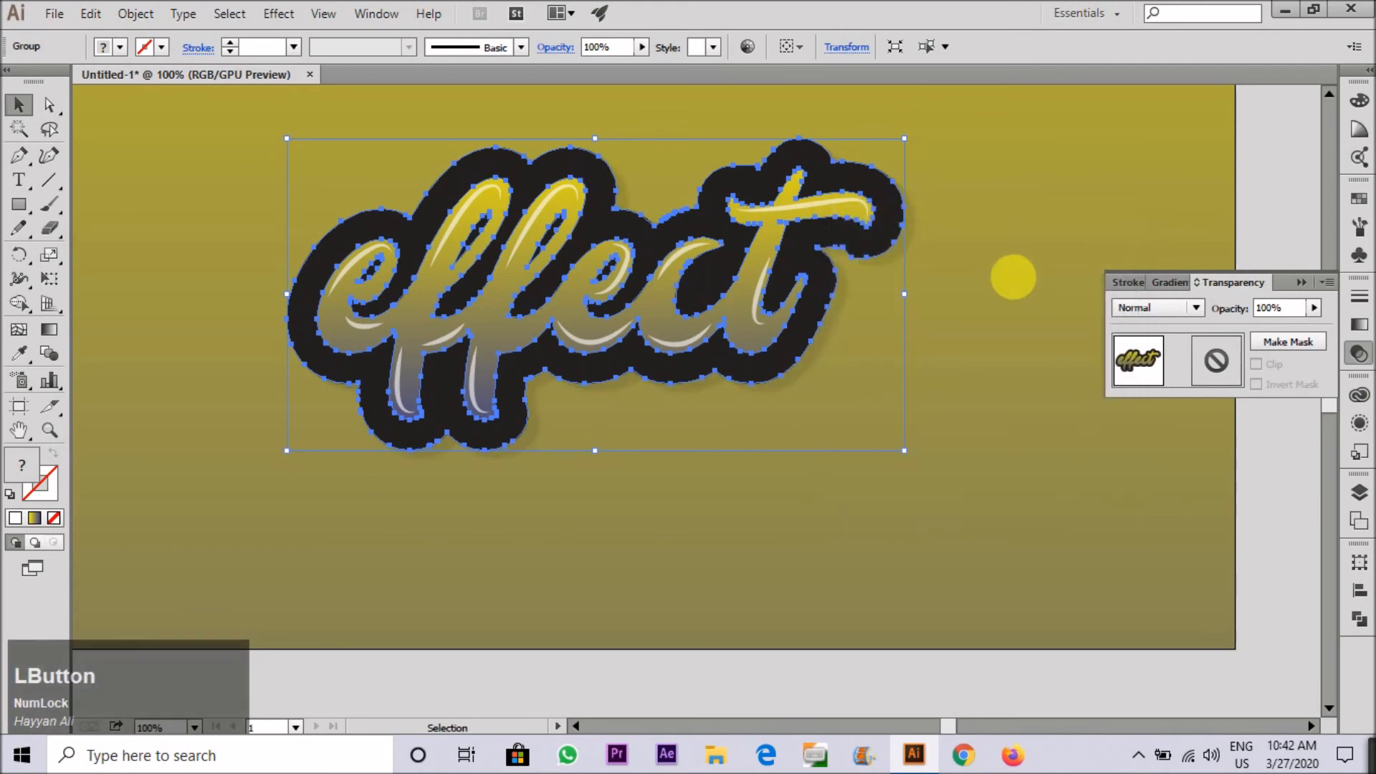
pyautogui.click(1014, 277)
pyautogui.scroll(-1, 674, 616)
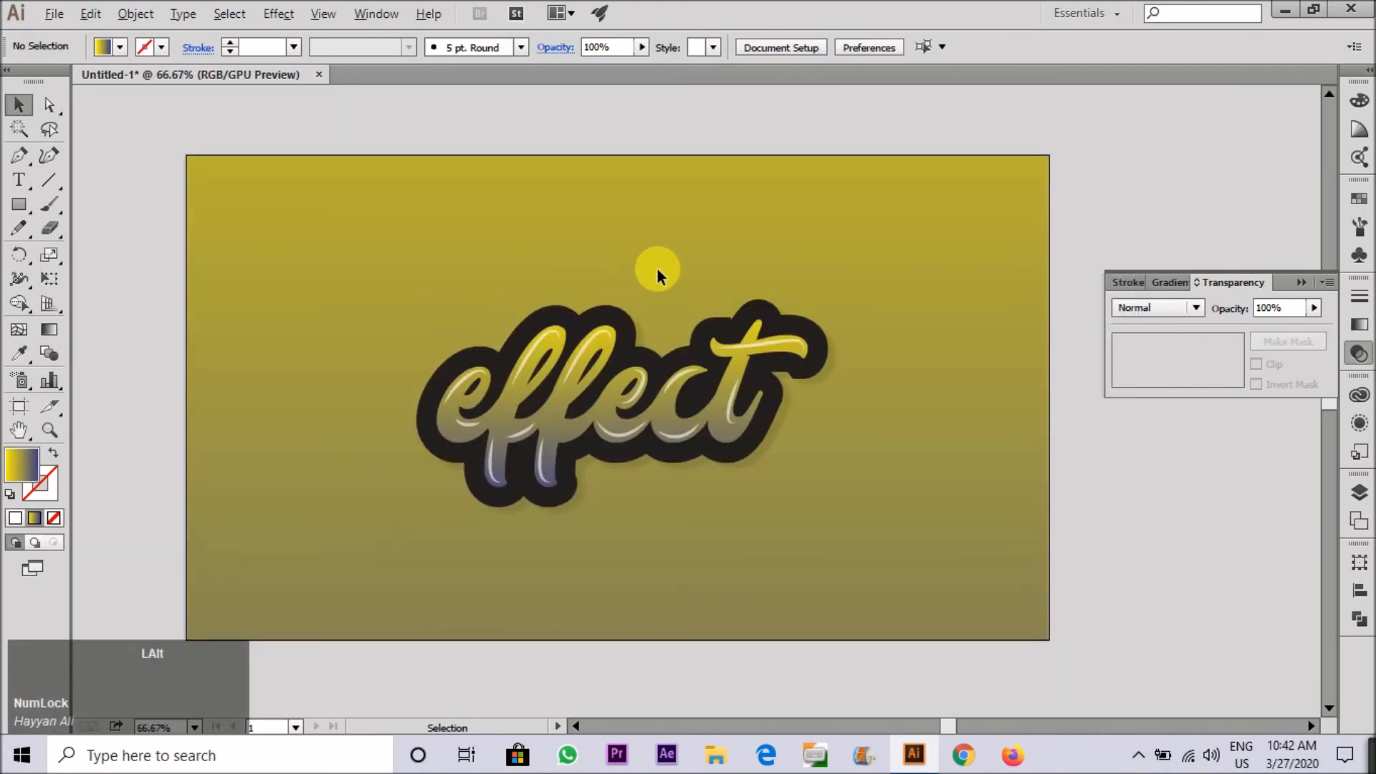
pyautogui.scroll(-1, 656, 265)
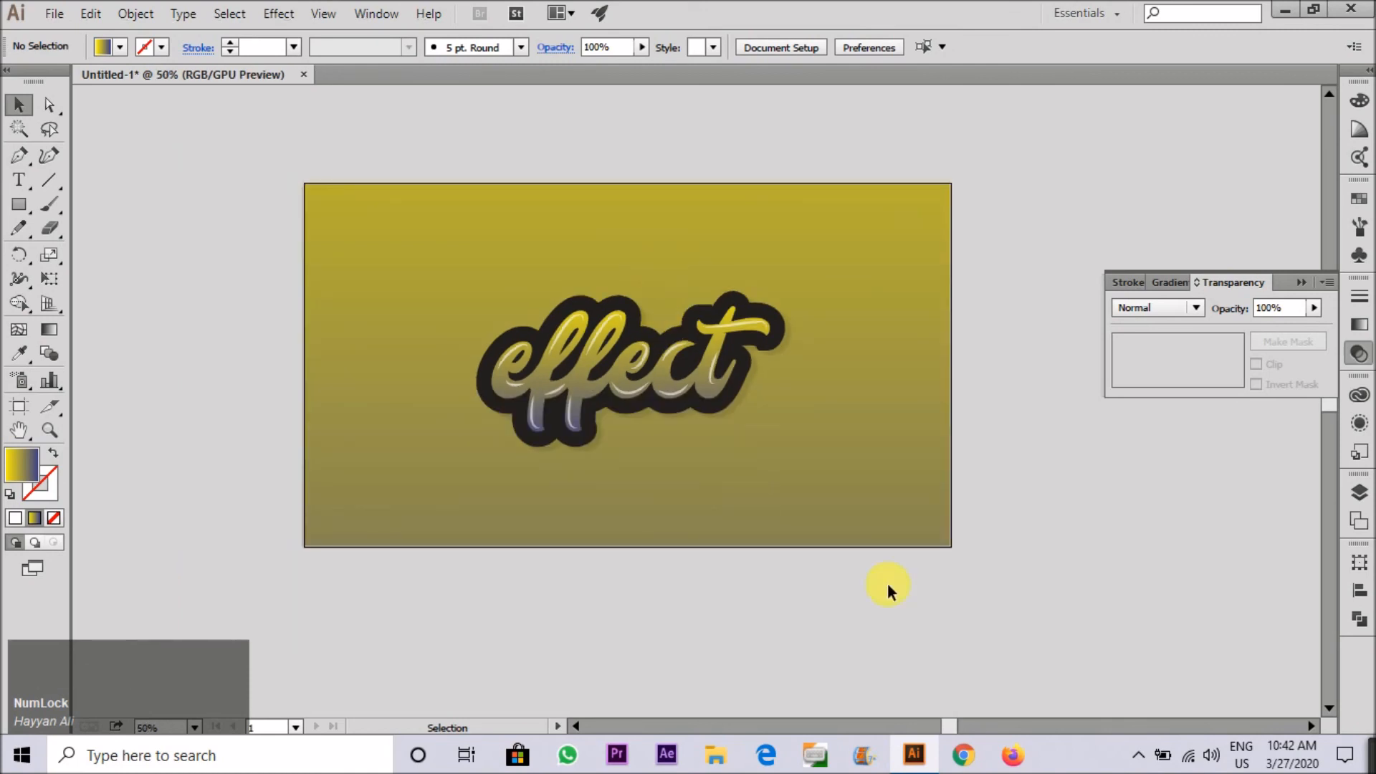